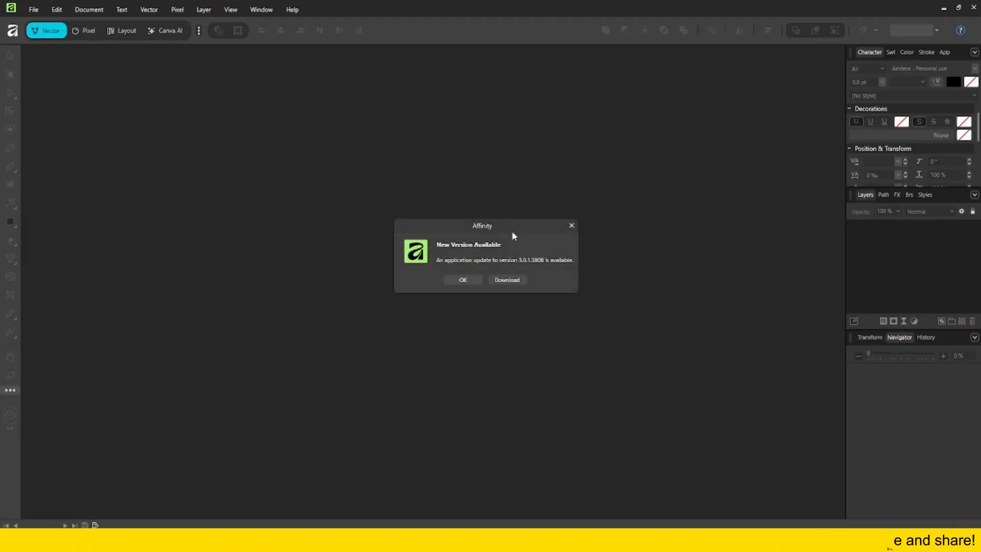
Dismiss the update notice and create a new landscape A4 document, 297 × 210 mm.
left_click(568, 231)
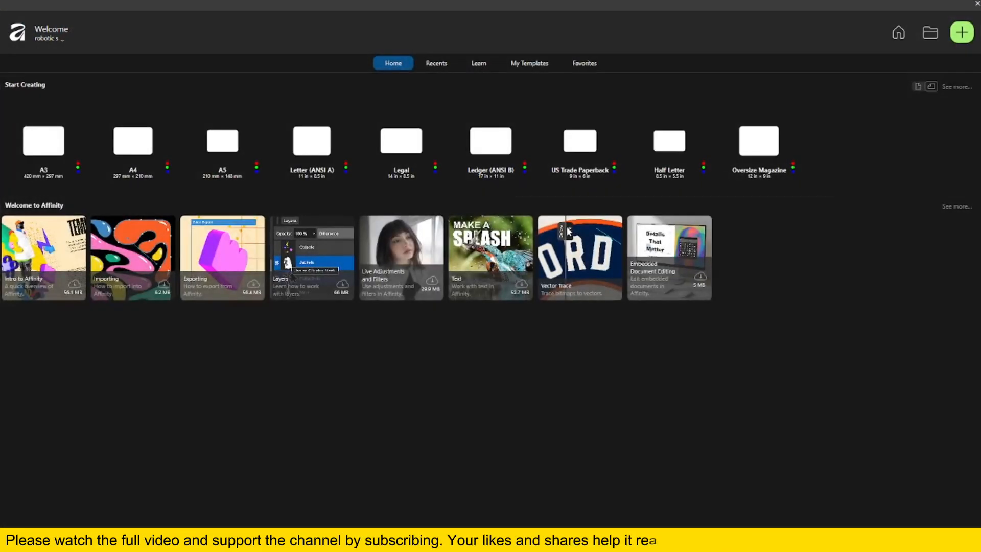
left_click(142, 157)
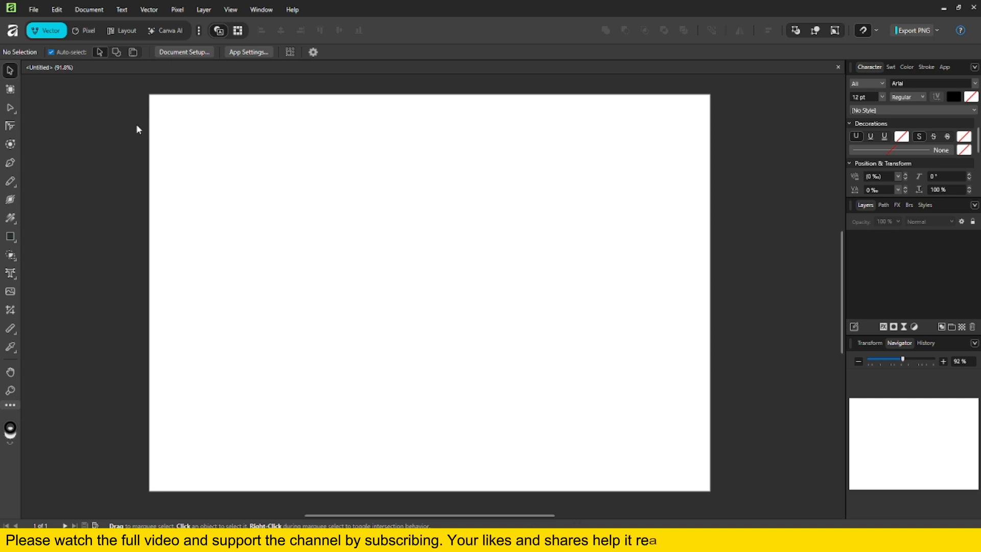
left_click_drag(128, 115, 213, 231)
left_click_drag(221, 140, 458, 288)
left_click_drag(248, 247, 631, 406)
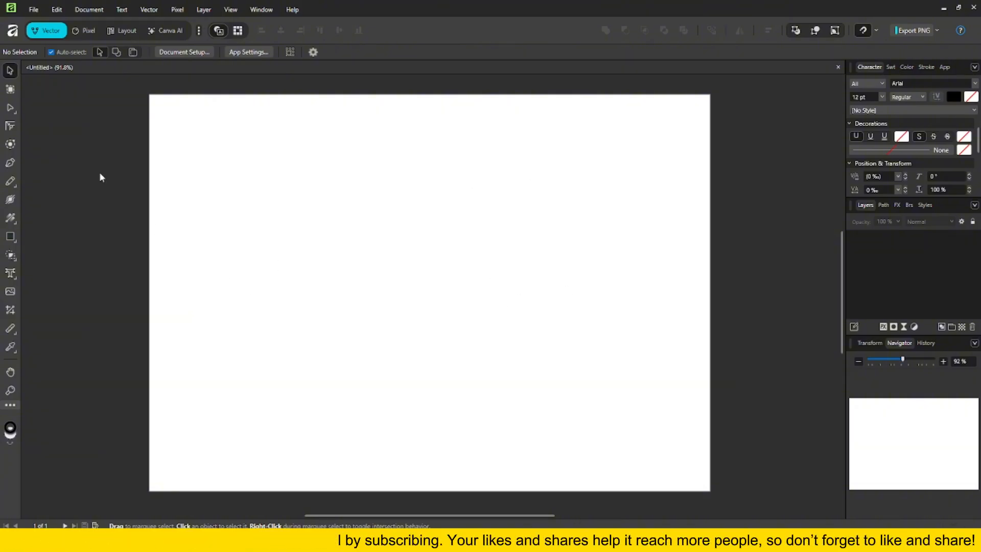
Draw a square in the page's upper left area and a wide rectangle beside it.
left_click(11, 237)
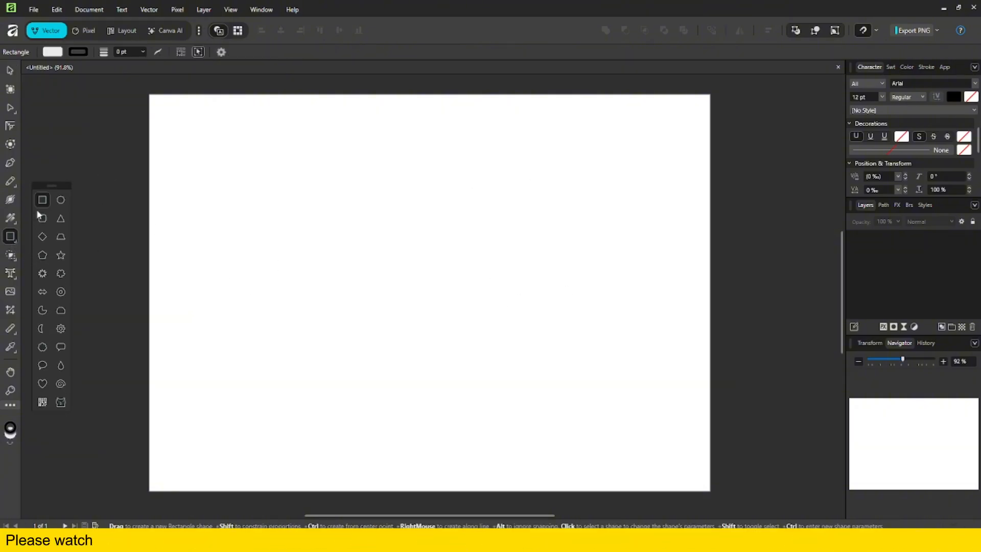
left_click_drag(184, 130, 303, 321)
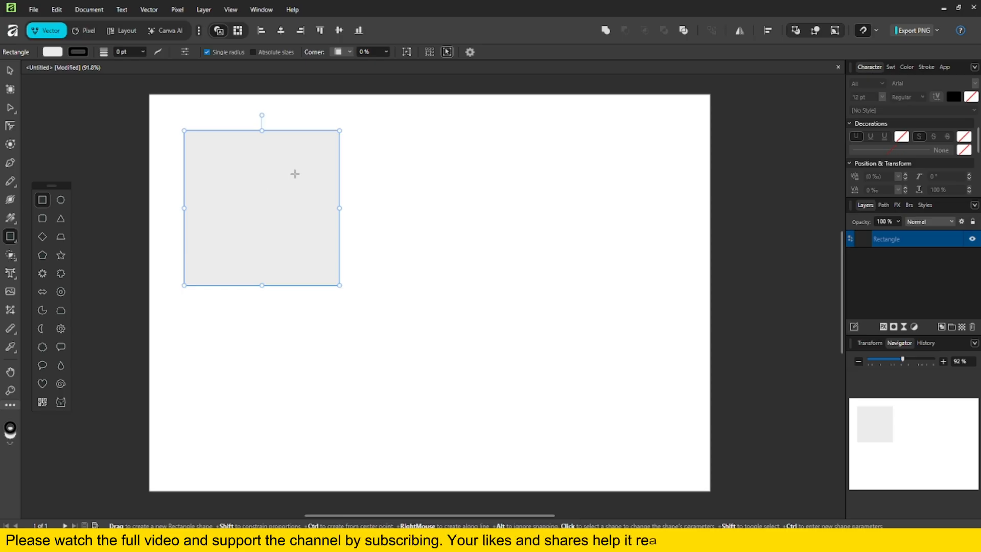
left_click_drag(389, 131, 693, 293)
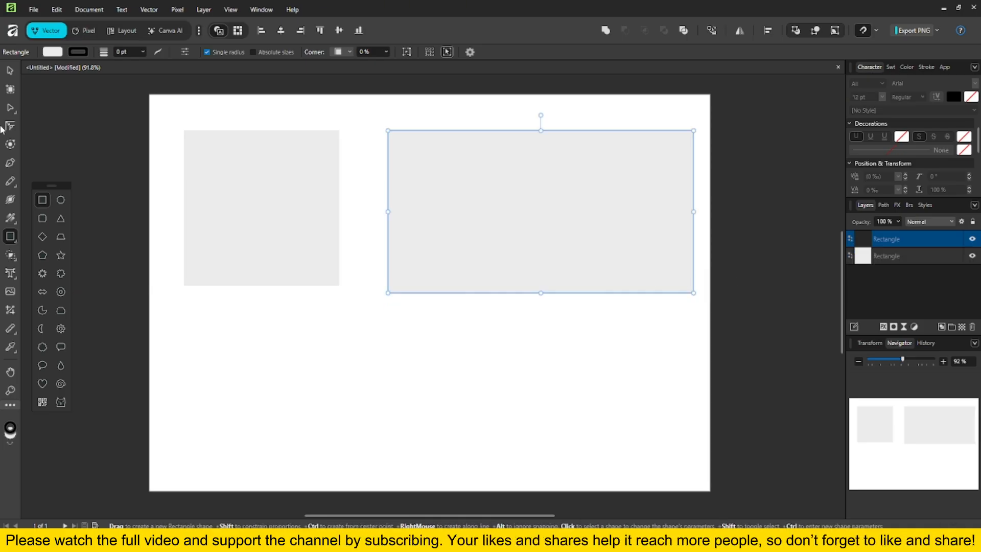
Rename the layer of the smaller, square shape to "square".
left_click(12, 74)
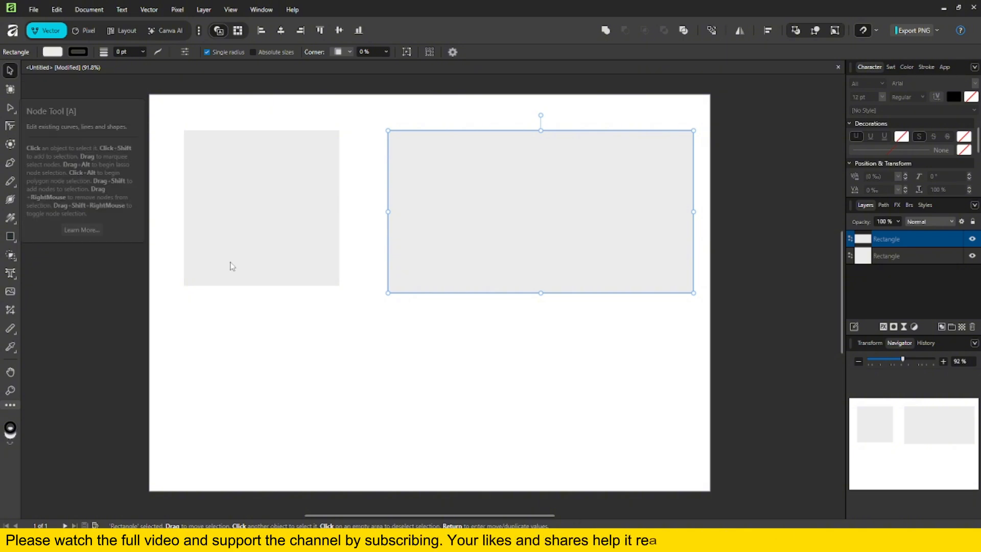
left_click(289, 179)
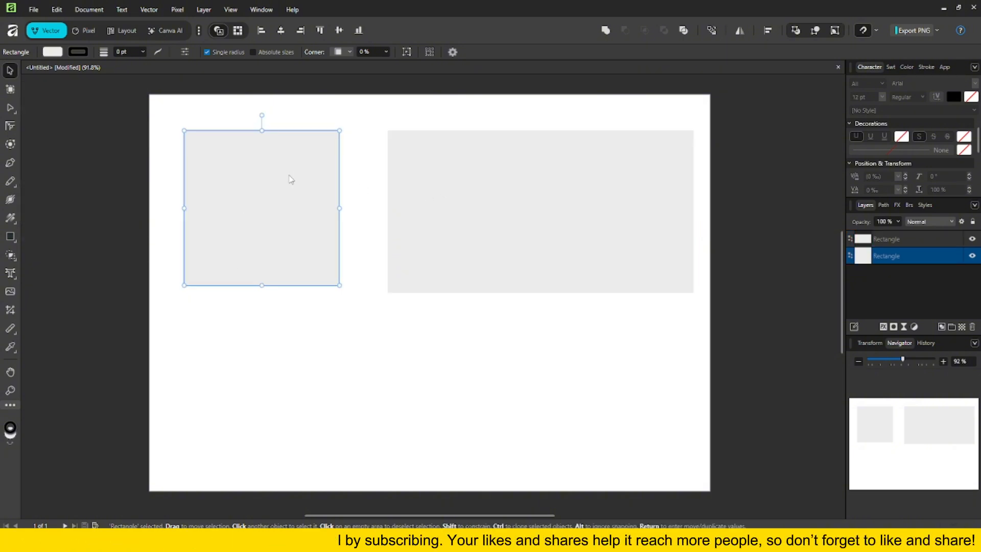
left_click(442, 226)
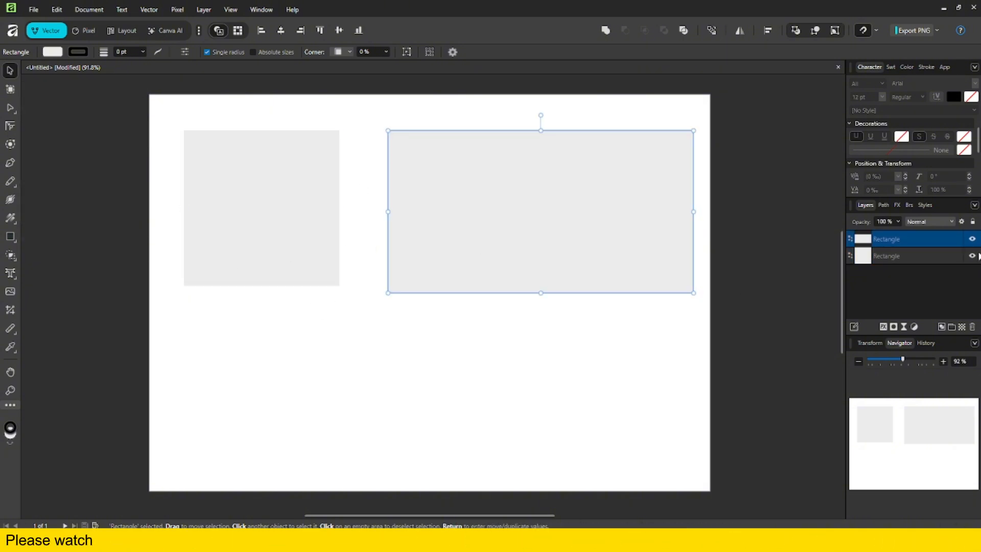
double_click(886, 257)
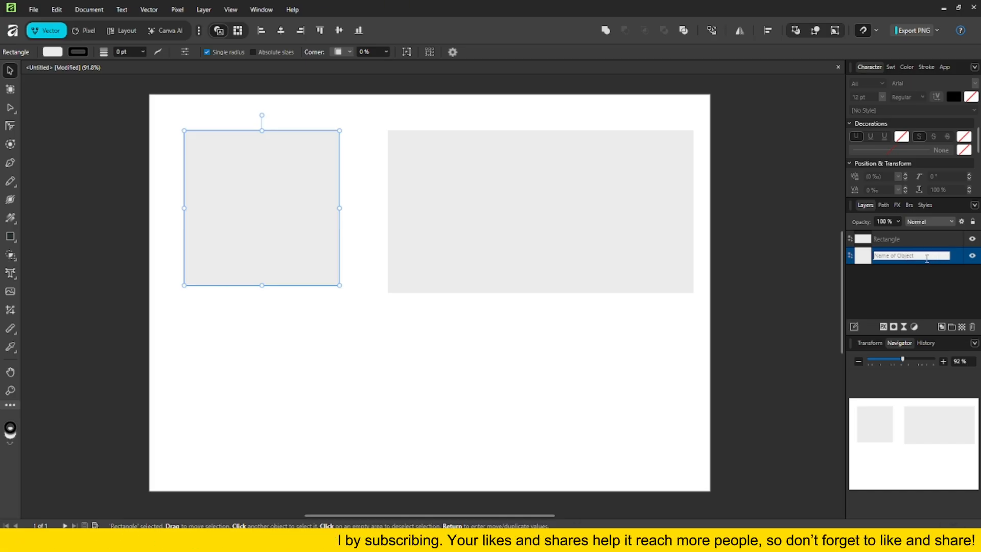
type("sq")
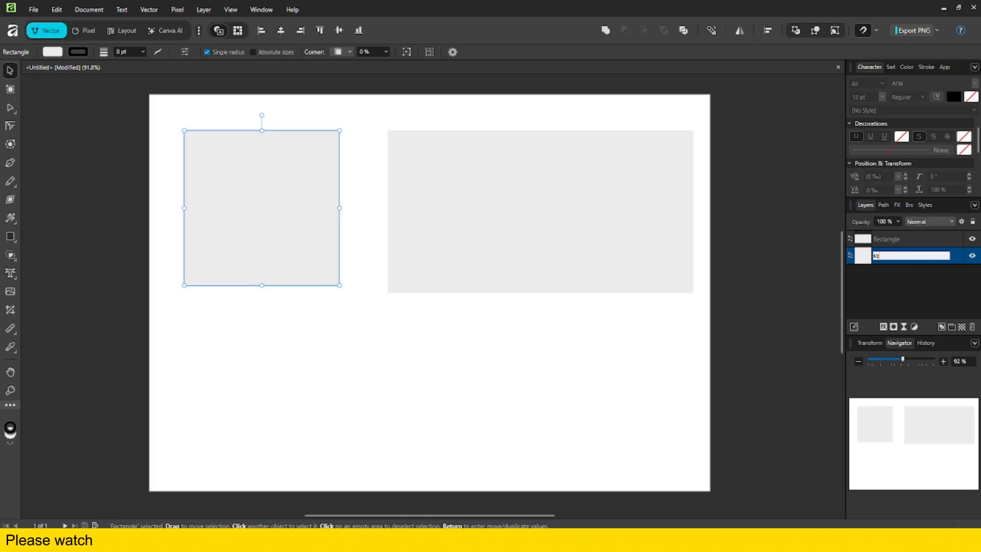
type("uare")
left_click(928, 273)
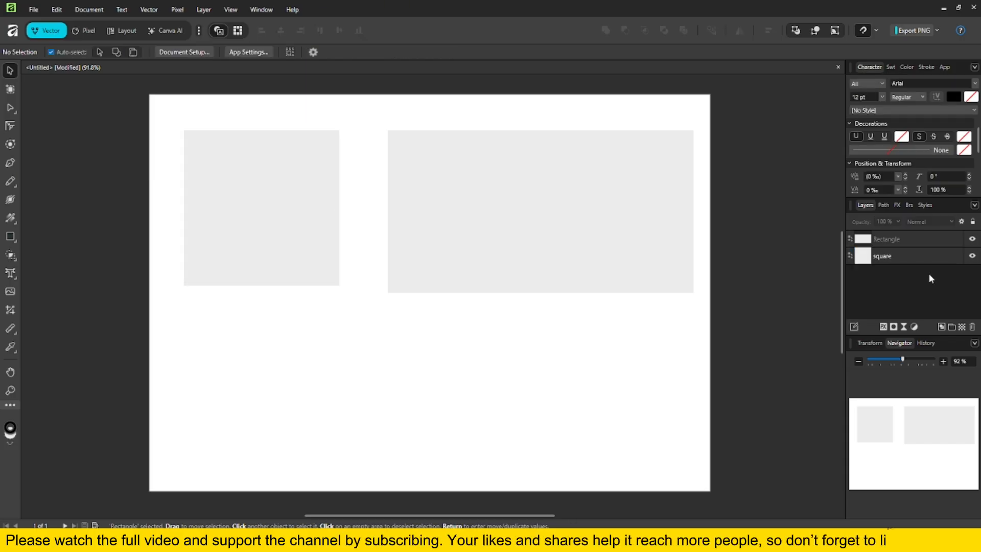
Select the square, move it slightly right and down, and try rotating it.
left_click(912, 243)
left_click(899, 254)
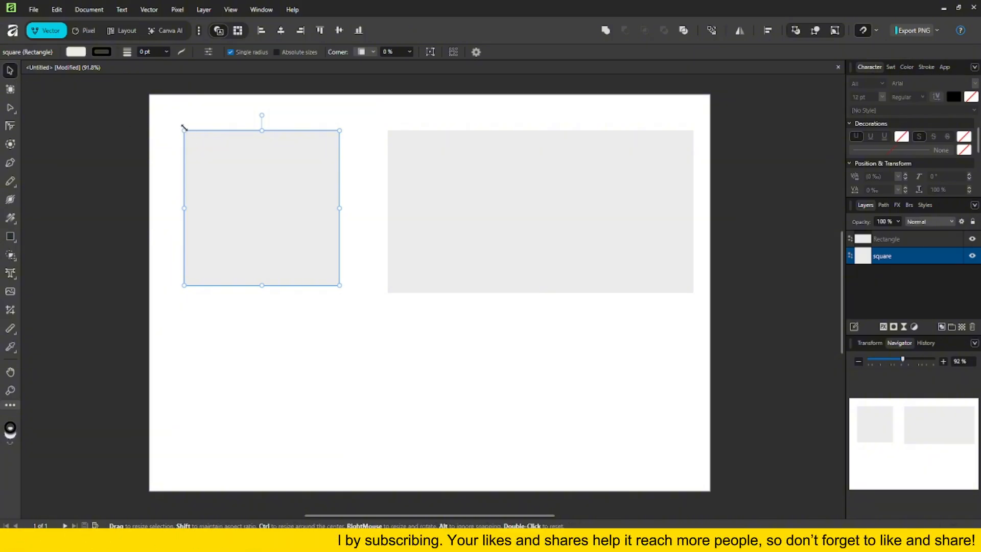
mouse_move(241, 179)
left_mouse_down()
mouse_move(320, 223)
mouse_move(248, 182)
left_mouse_up()
mouse_move(269, 119)
left_mouse_down()
mouse_move(309, 126)
mouse_move(331, 276)
mouse_move(219, 232)
mouse_move(220, 176)
mouse_move(273, 144)
mouse_move(315, 181)
mouse_move(304, 261)
mouse_move(260, 274)
mouse_move(213, 261)
mouse_move(190, 171)
mouse_move(232, 131)
mouse_move(274, 136)
left_mouse_up()
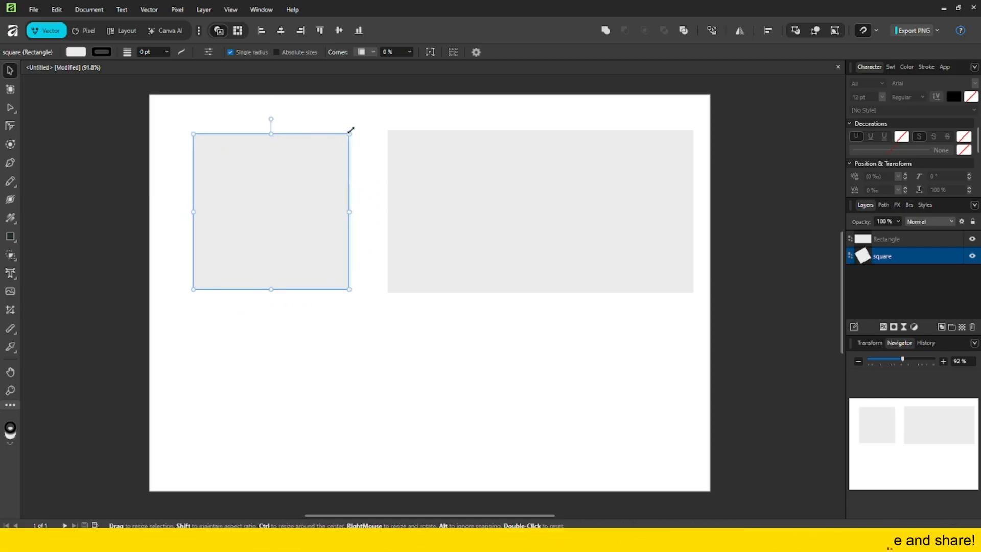
Resize the square slightly from its corner and undo the last change of its position.
left_click_drag(350, 130, 397, 168)
left_click_drag(352, 129, 239, 205)
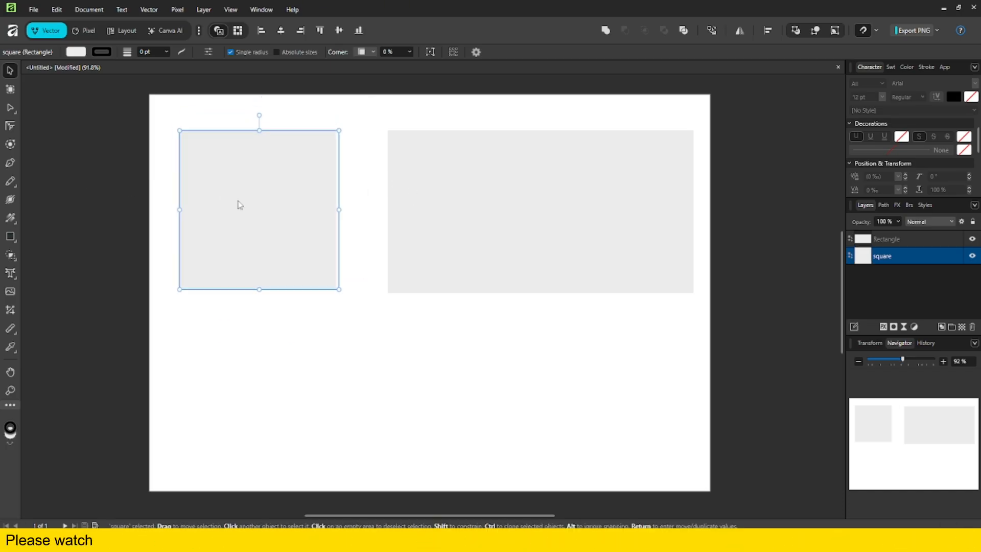
key("ctrl+z")
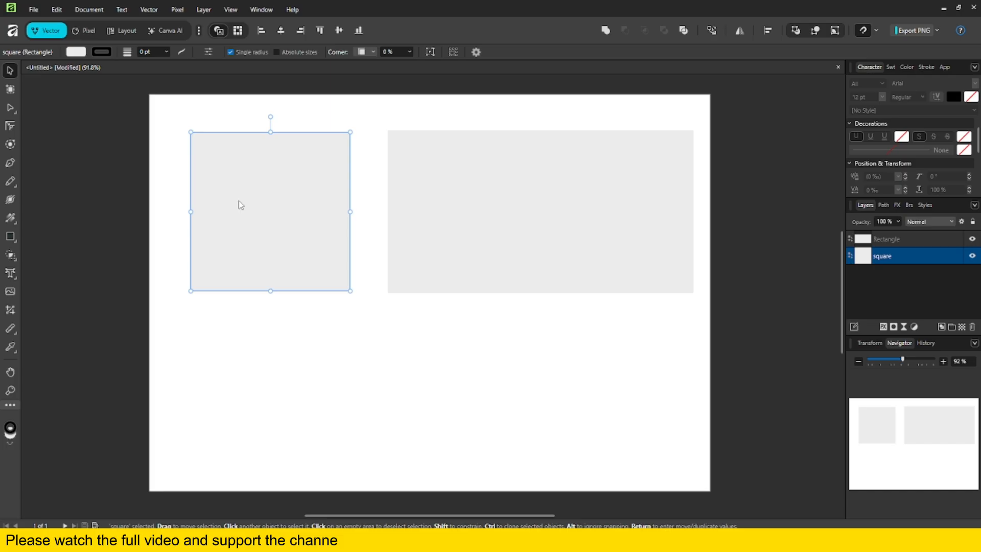
Add a duplicate 297 × 210 mm artboard to the right of the page with the Artboard tool.
left_click(11, 90)
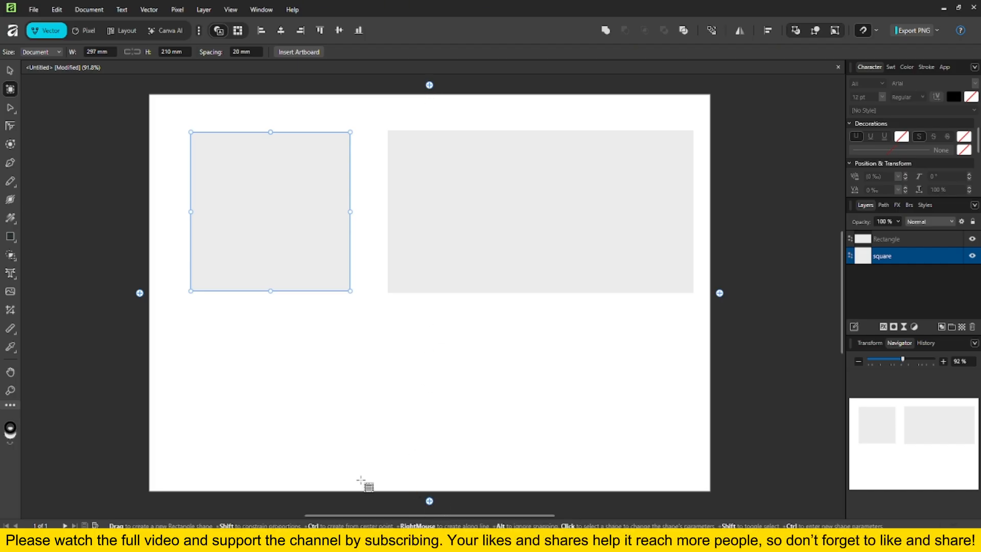
left_click(720, 294)
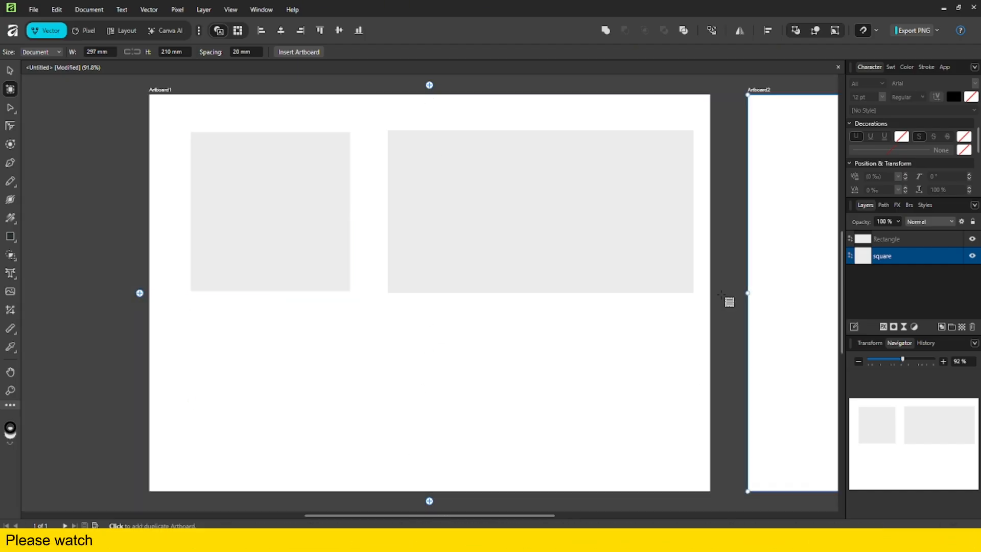
Examine the two artboards at different magnifications by zooming and panning around them.
key("z")
left_click(609, 332, "alt")
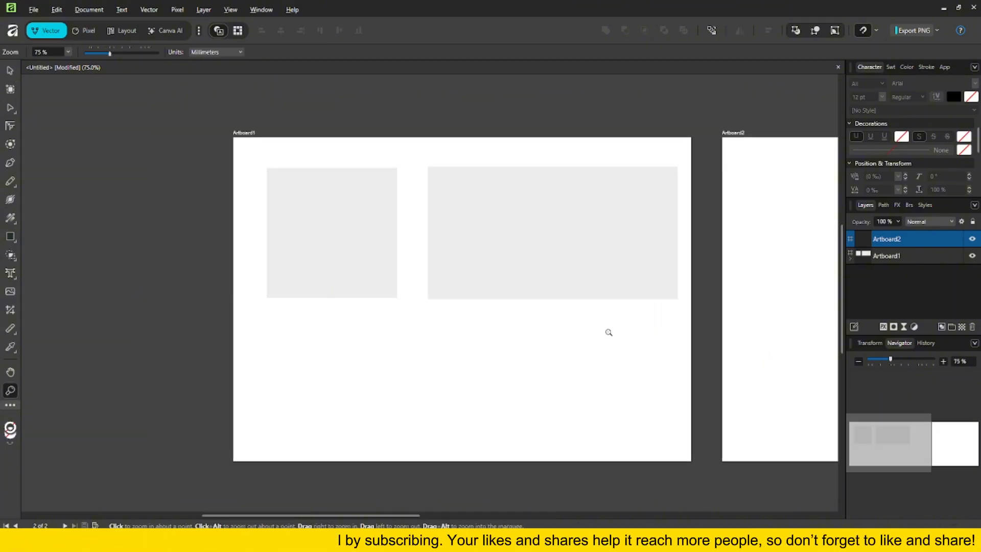
left_click(609, 333, "alt")
left_click_drag(748, 284, 524, 283)
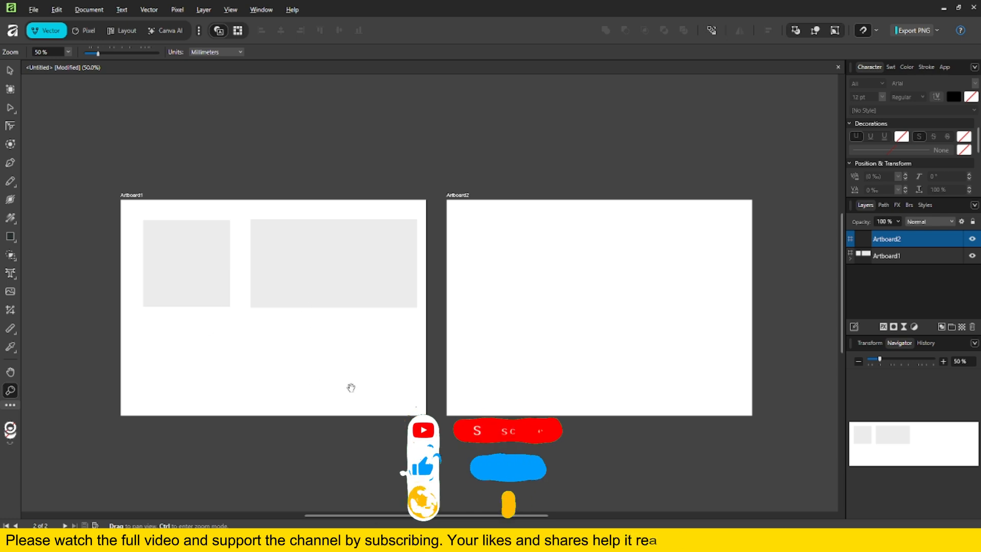
left_click_drag(287, 292, 370, 285)
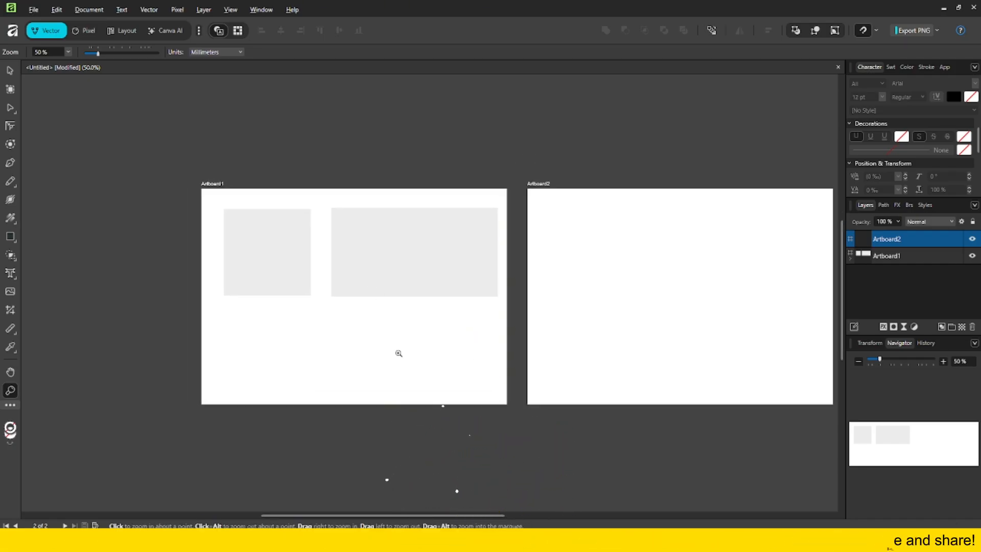
left_click(404, 278)
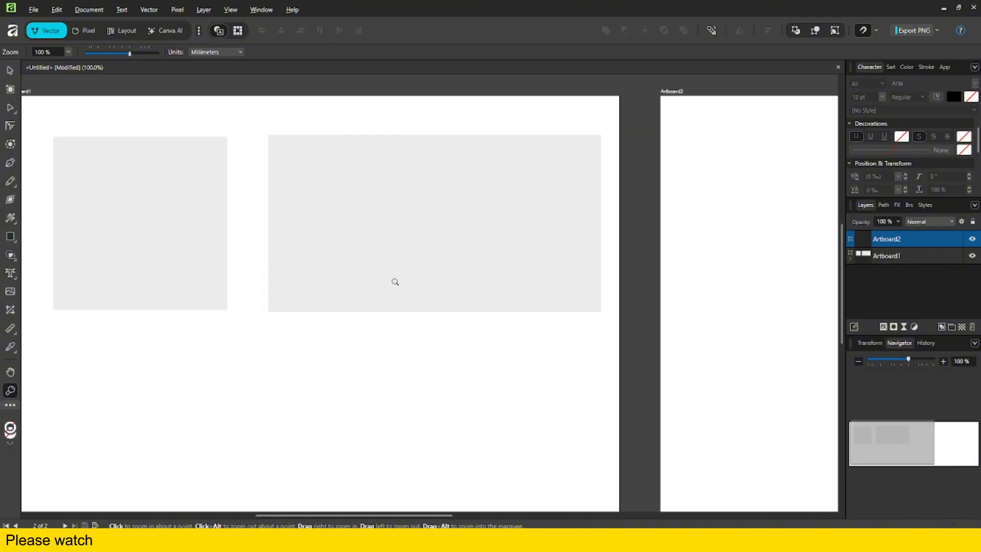
left_click(394, 282, "alt")
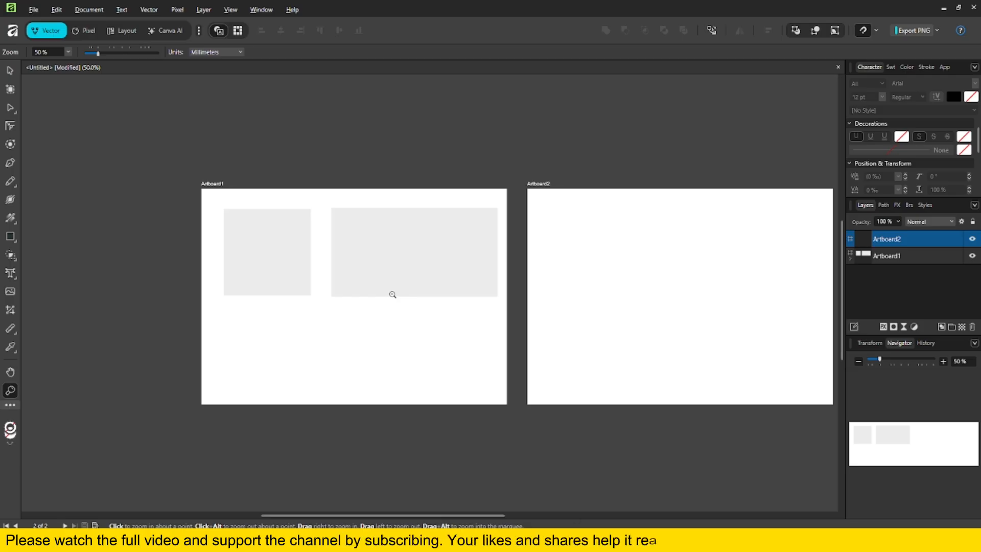
left_click(392, 294)
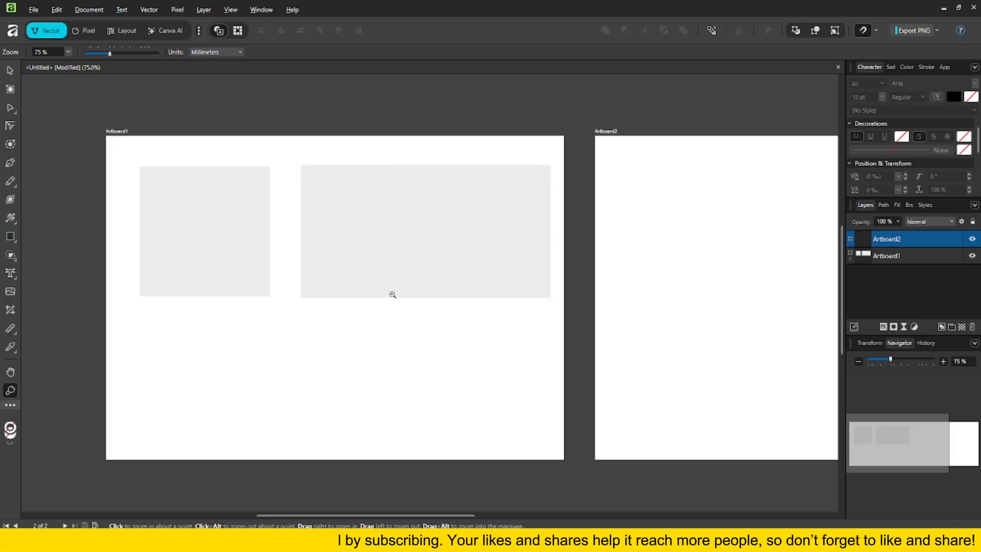
left_click(283, 273)
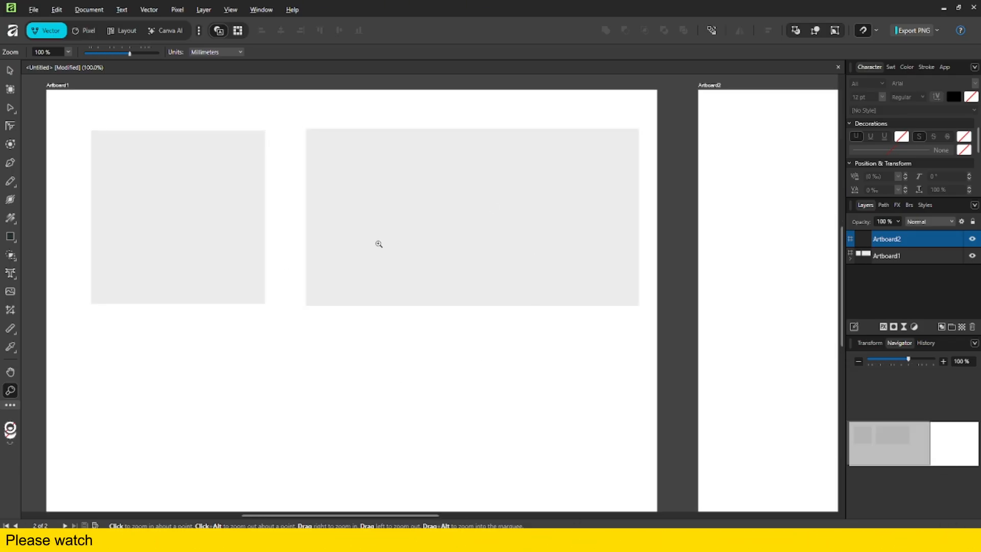
left_click(340, 303, "alt")
left_click(340, 303, "alt")
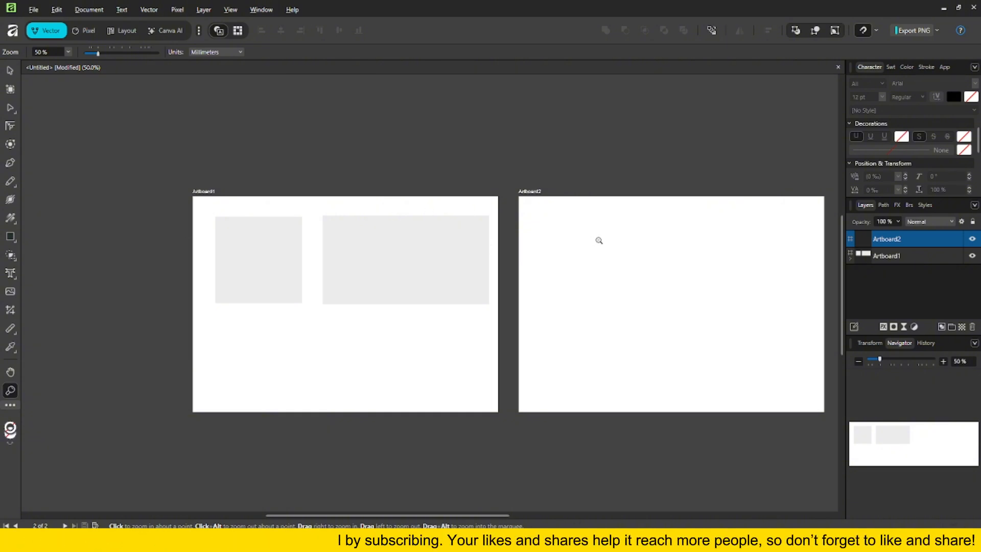
Draw a third artboard about 288 × 81 mm above the first one and move it below the first, aligned to its left edge.
left_click(10, 90)
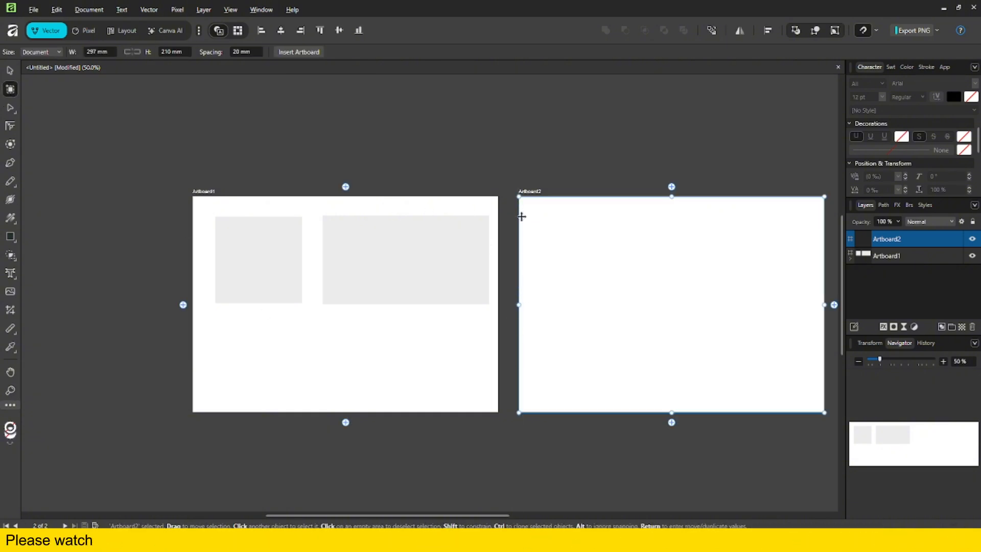
left_click_drag(203, 77, 498, 161)
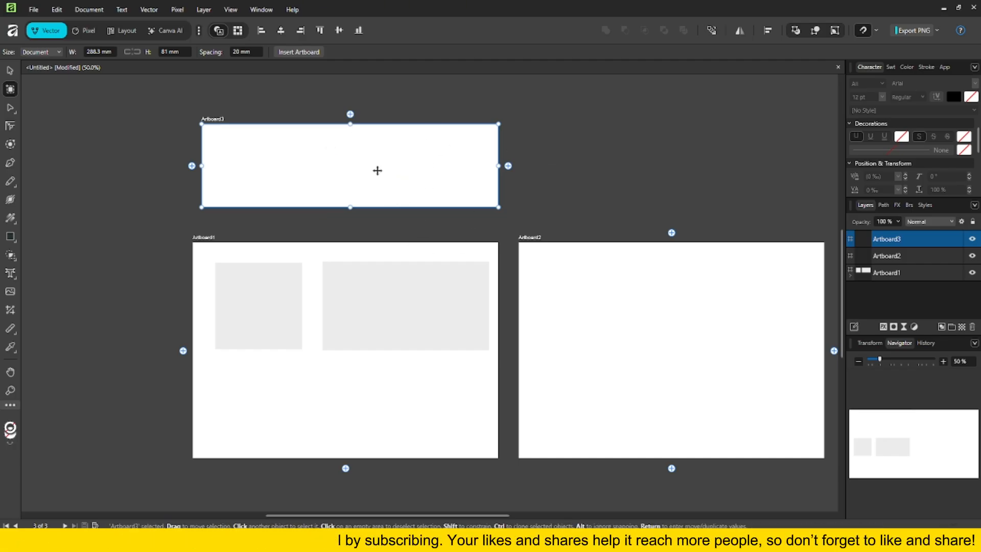
left_click_drag(348, 164, 339, 422)
scroll(369, 334, "down", 2)
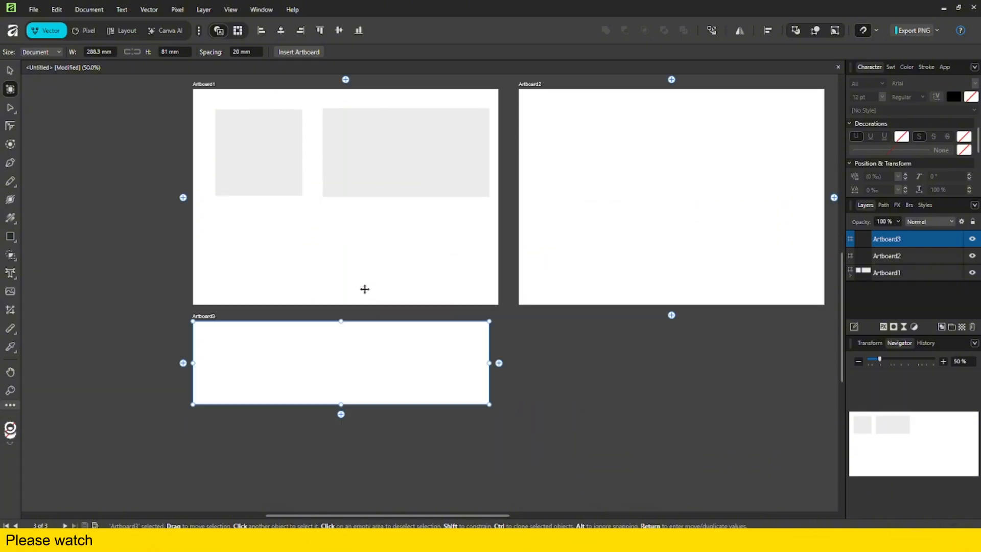
Set the Artboard tool's height to 100 mm and its spacing to 100 mm.
scroll(363, 287, "up", 3)
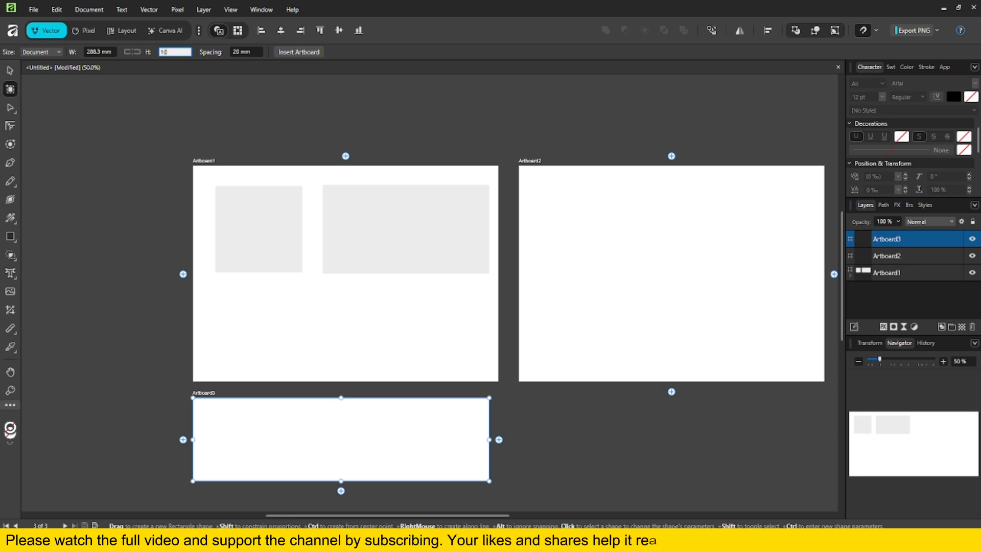
type("00")
key("Return")
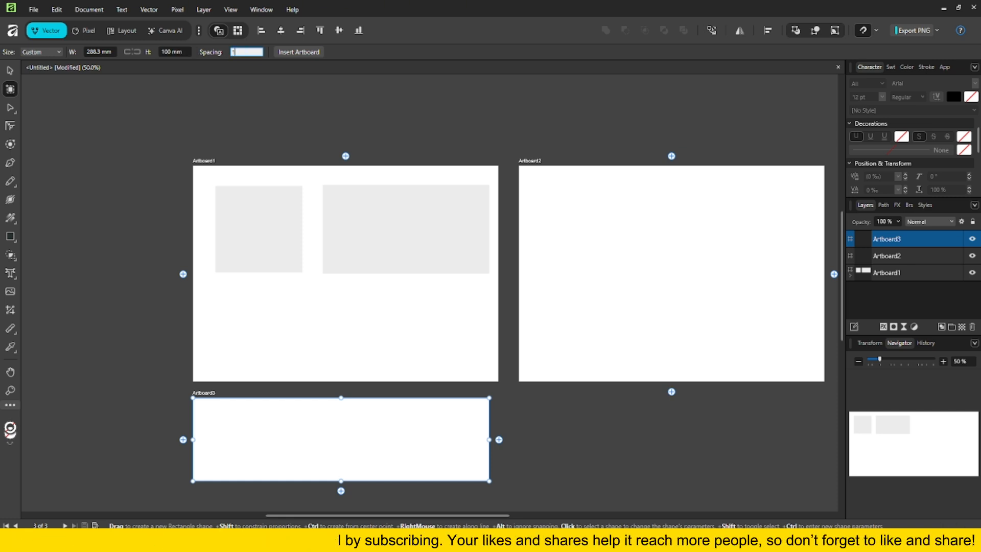
type("100")
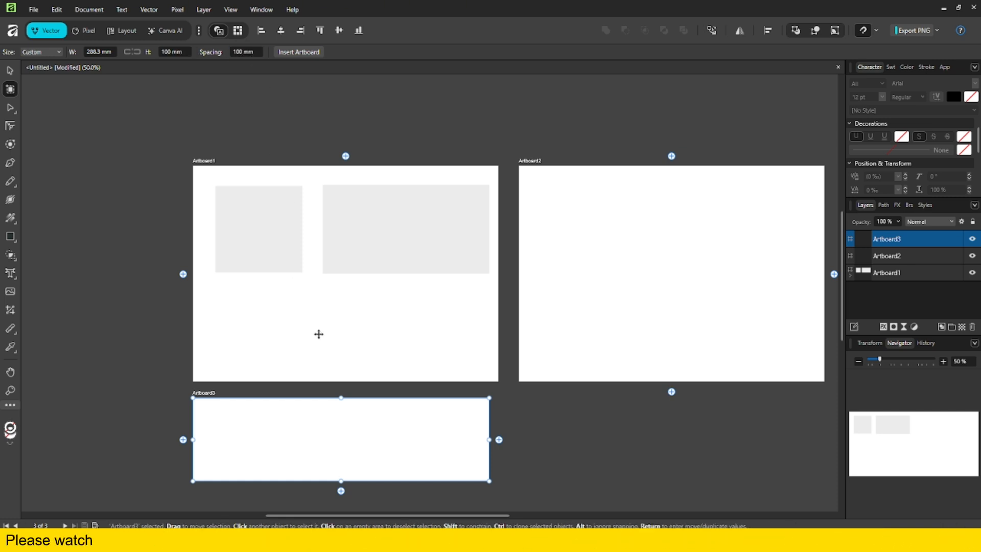
Set the Artboard tool's width to 100 mm and move the third artboard slightly down and to the left.
scroll(318, 335, "down", 2)
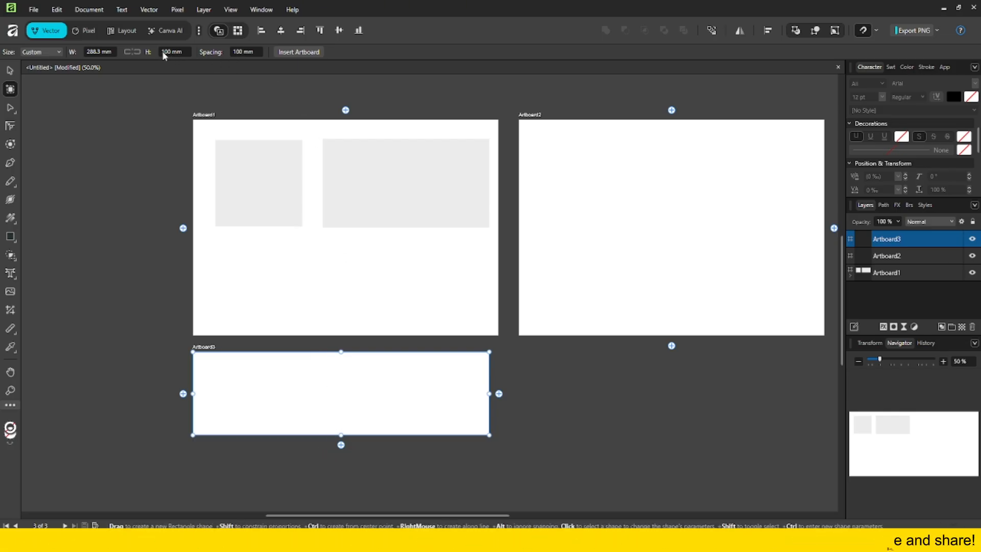
key("BackSpace")
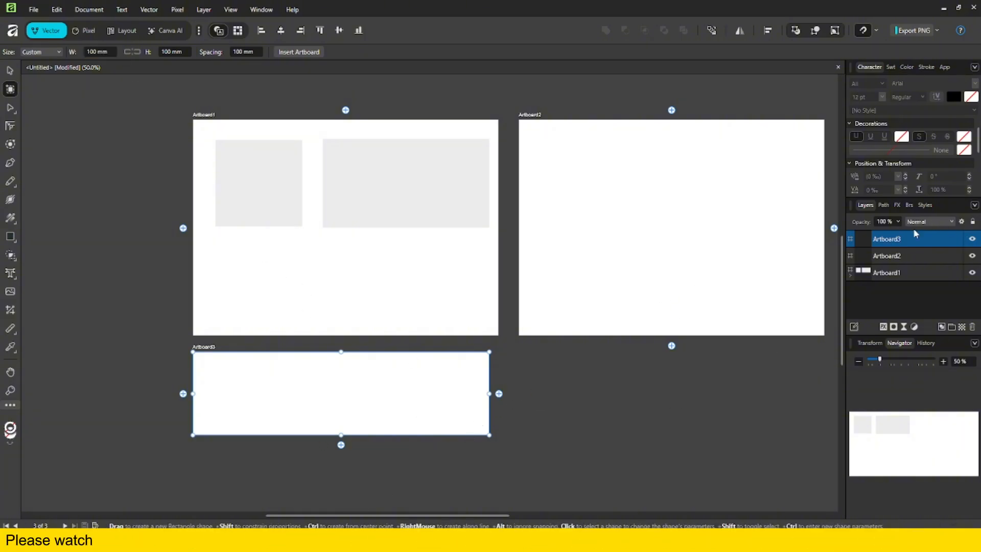
left_click_drag(319, 390, 333, 420)
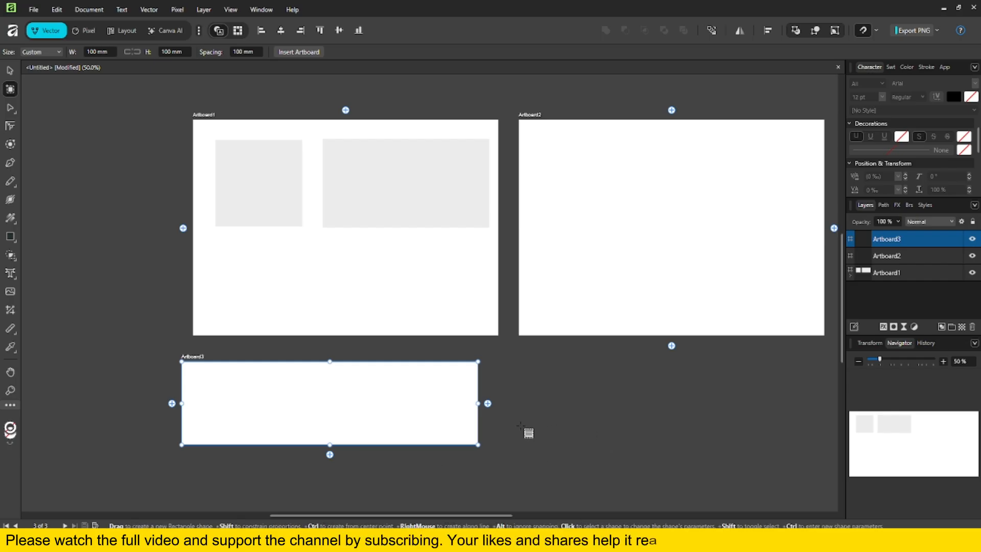
Widen the third artboard to about 312 mm and insert a new 100 × 100 mm artboard.
left_click_drag(475, 416, 503, 412)
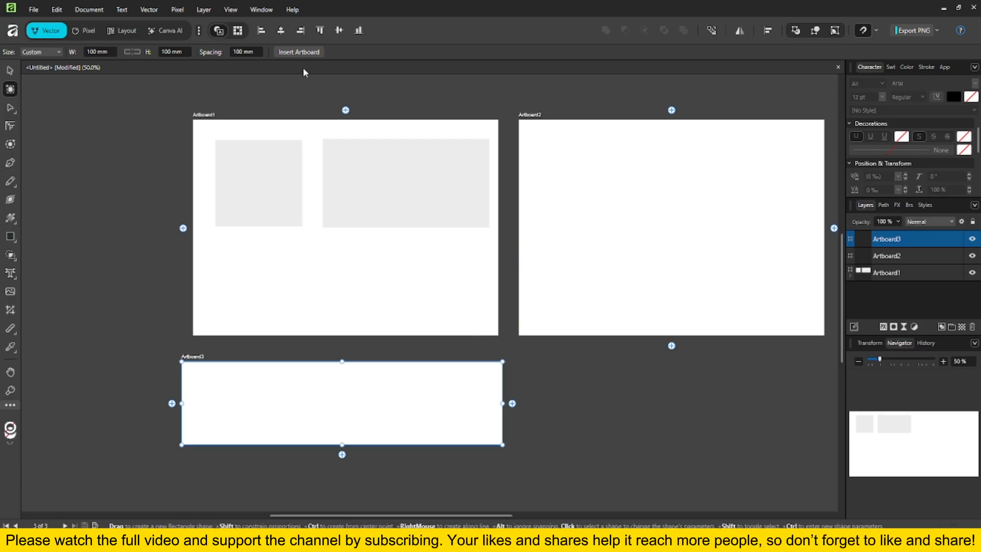
left_click(303, 52)
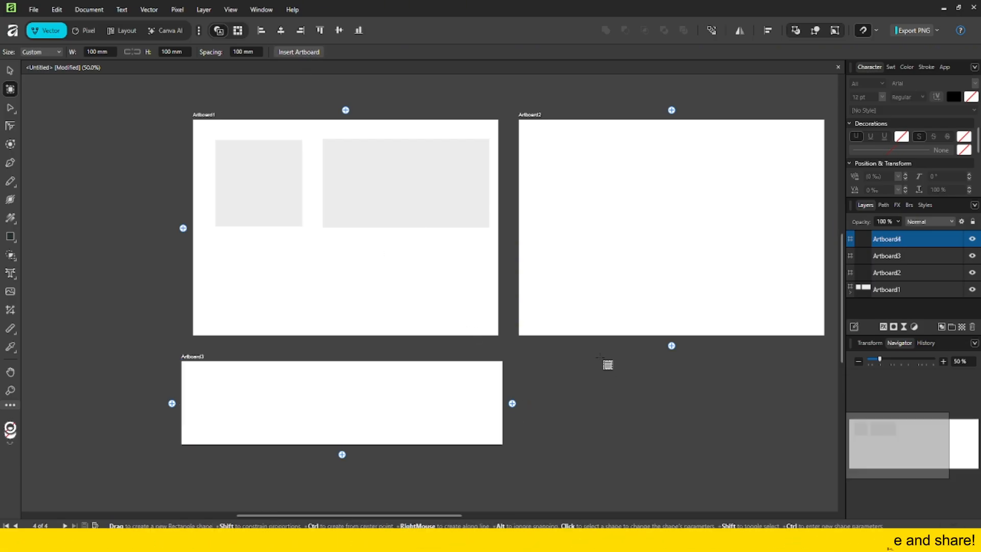
Move the new 100 mm square artboard below the second artboard, aligned to its left edge.
scroll(506, 409, "up", 5)
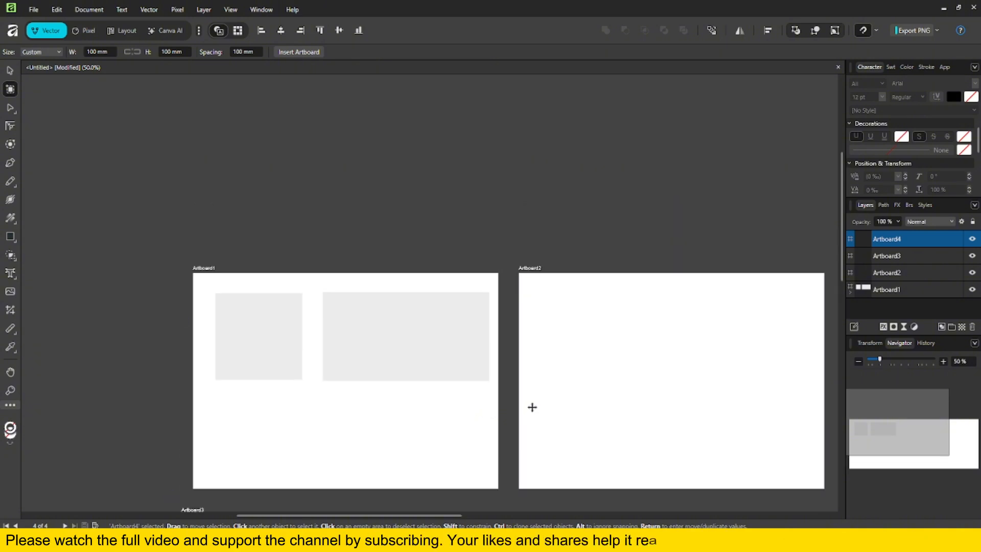
left_click_drag(562, 325, 228, 197)
left_click_drag(408, 245, 510, 245)
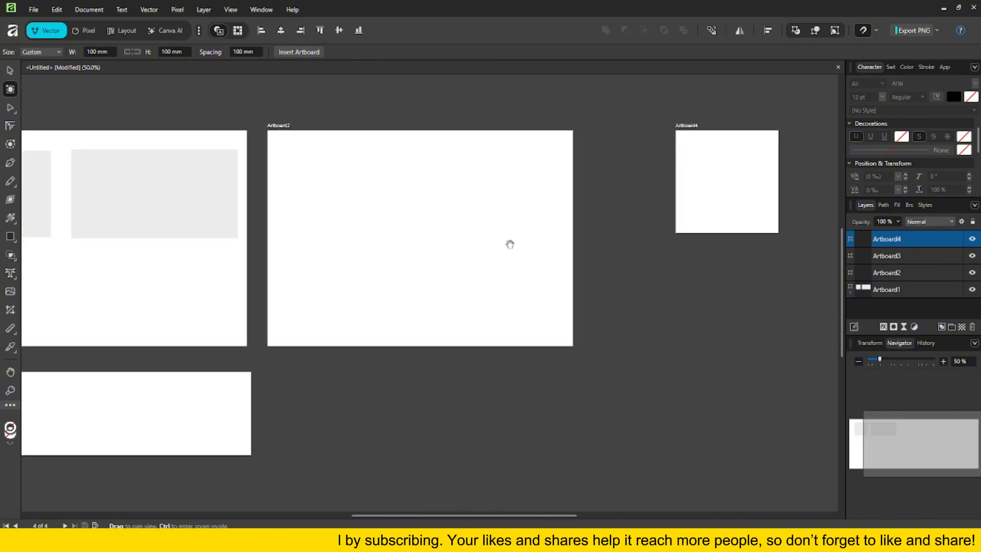
left_click_drag(696, 175, 521, 355)
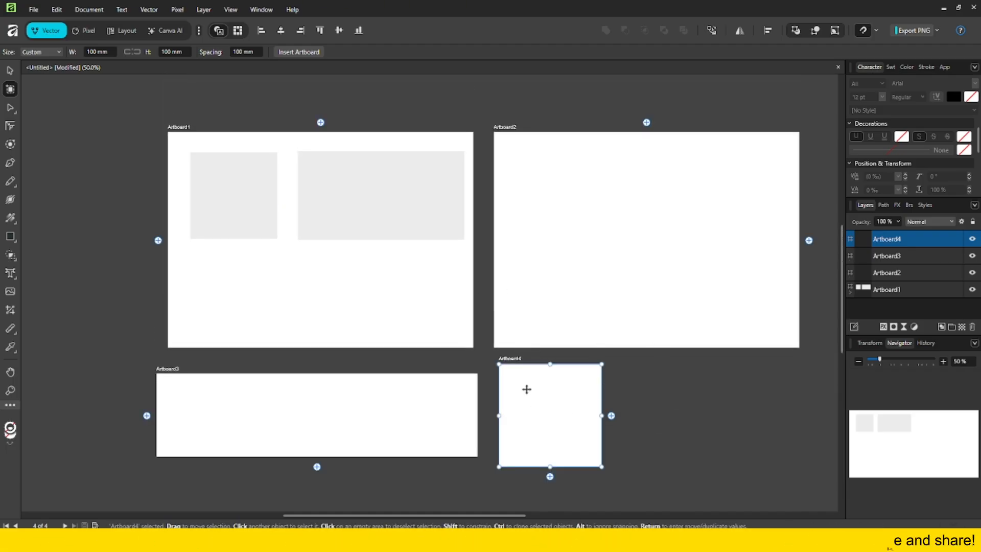
left_click_drag(527, 389, 516, 413)
Insert another artboard with a width of 200 mm and a height of 200 mm.
left_click(96, 52)
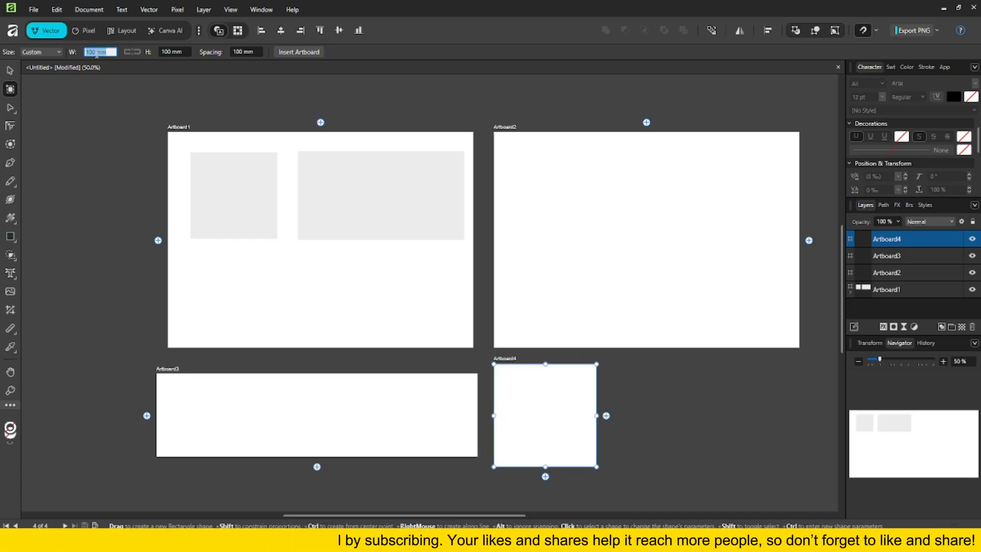
type("200")
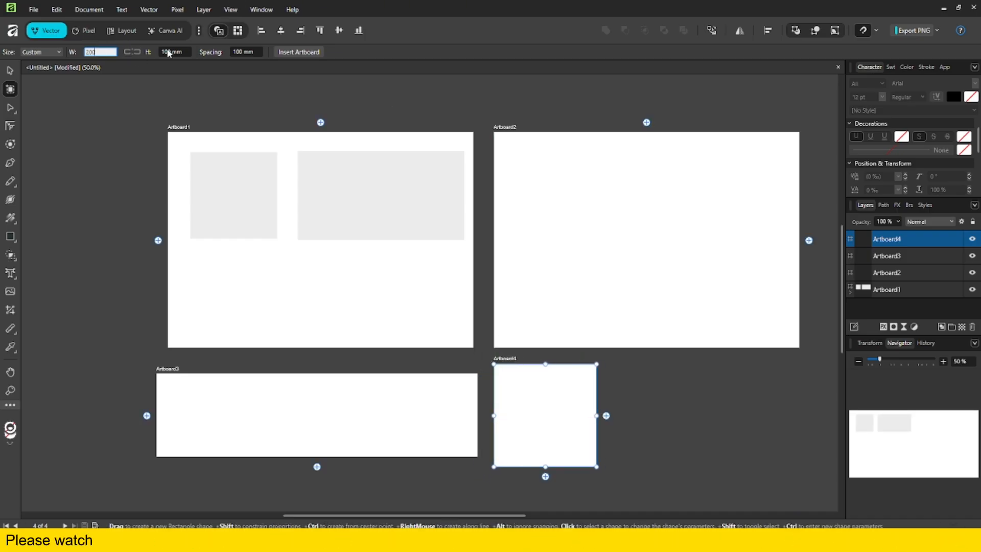
left_click(169, 52)
type("200")
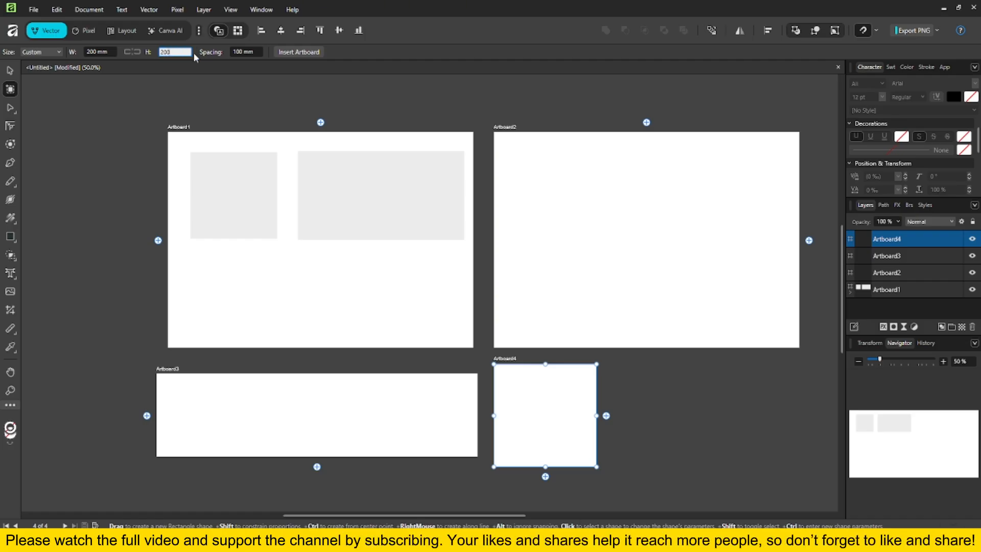
left_click(299, 52)
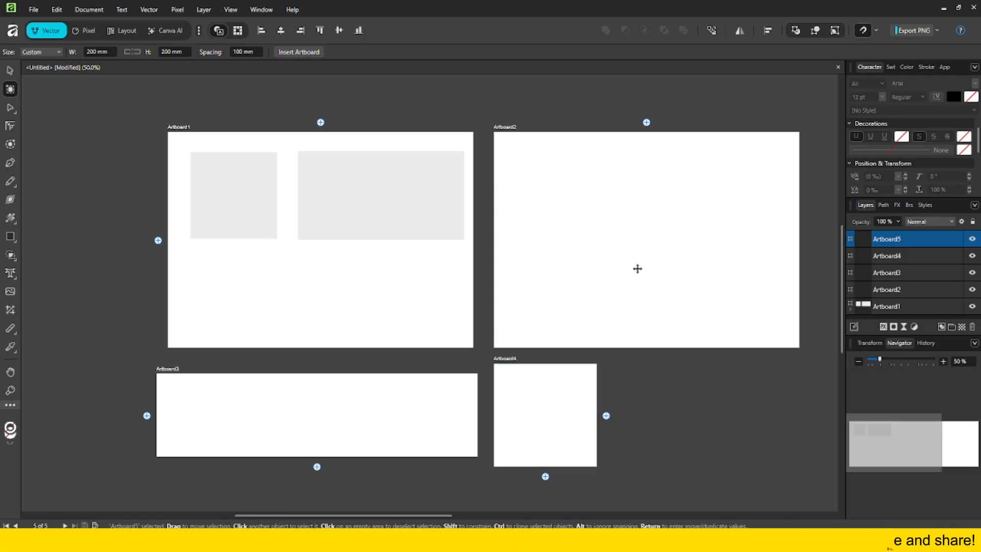
Move the 200 mm square artboard directly above the first artboard, aligned to its left edge.
left_click_drag(637, 268, 346, 243)
left_click_drag(792, 247, 381, 104)
scroll(460, 307, "down", 2)
Move the third artboard so its right edge aligns with the first artboard and its top edge with the fourth.
left_click(445, 452)
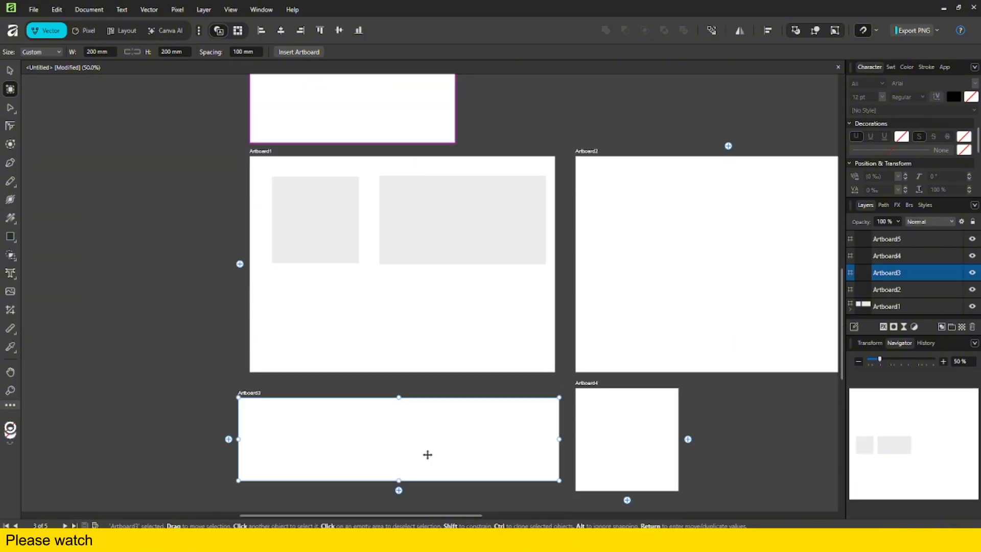
mouse_move(449, 444)
left_mouse_down()
mouse_move(376, 430)
mouse_move(442, 455)
mouse_move(437, 436)
left_mouse_up()
scroll(443, 436, "down", 2)
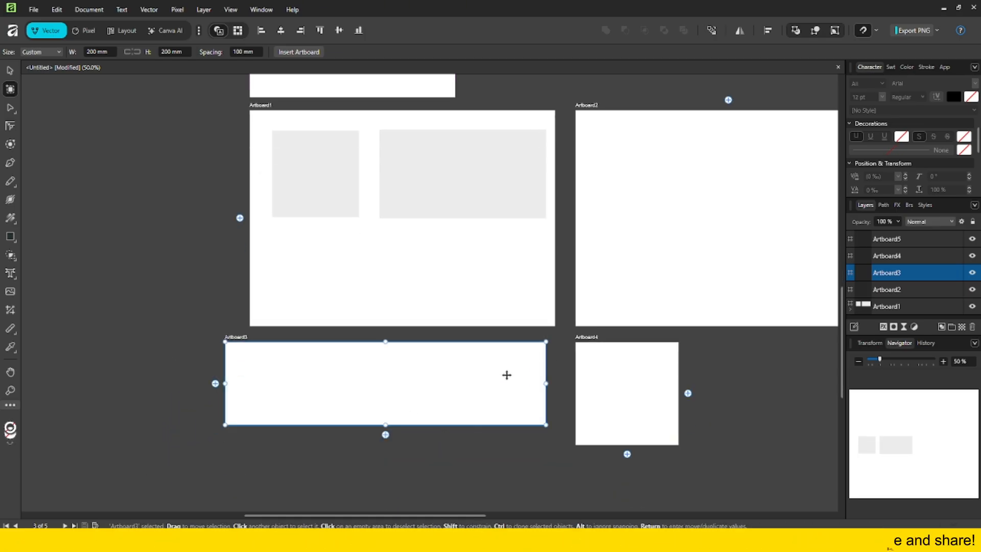
left_click_drag(428, 376, 431, 368)
Insert an artboard using the Document size preset.
left_click(61, 50)
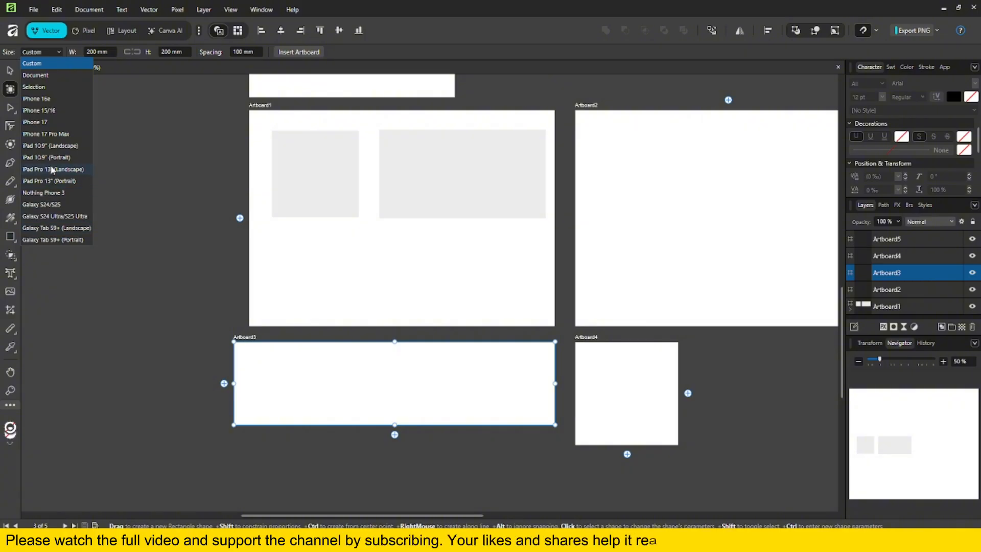
left_click(34, 76)
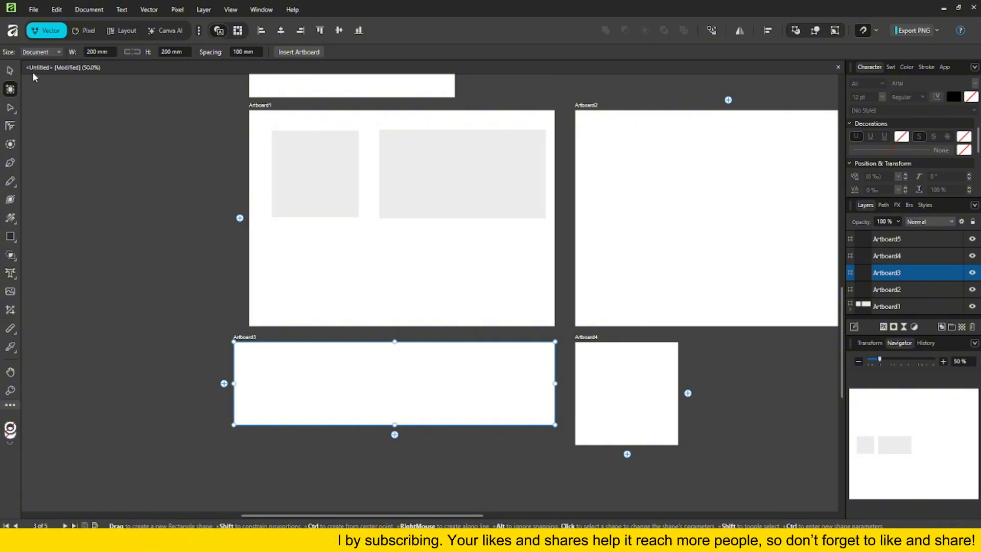
left_click(302, 51)
Move the newly inserted wide artboard above the second artboard, next to the 200 mm square one.
left_click_drag(736, 226, 288, 221)
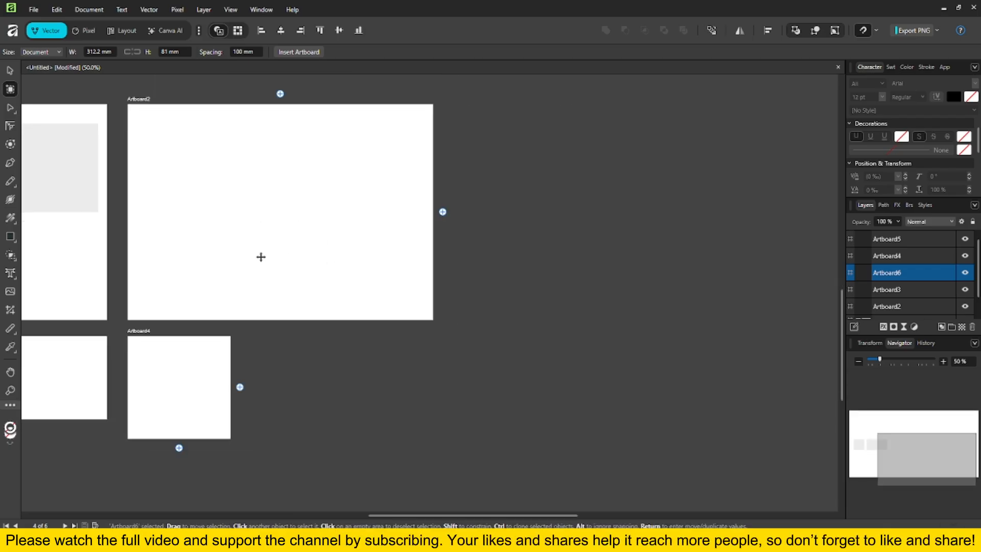
left_click_drag(305, 304, 412, 475)
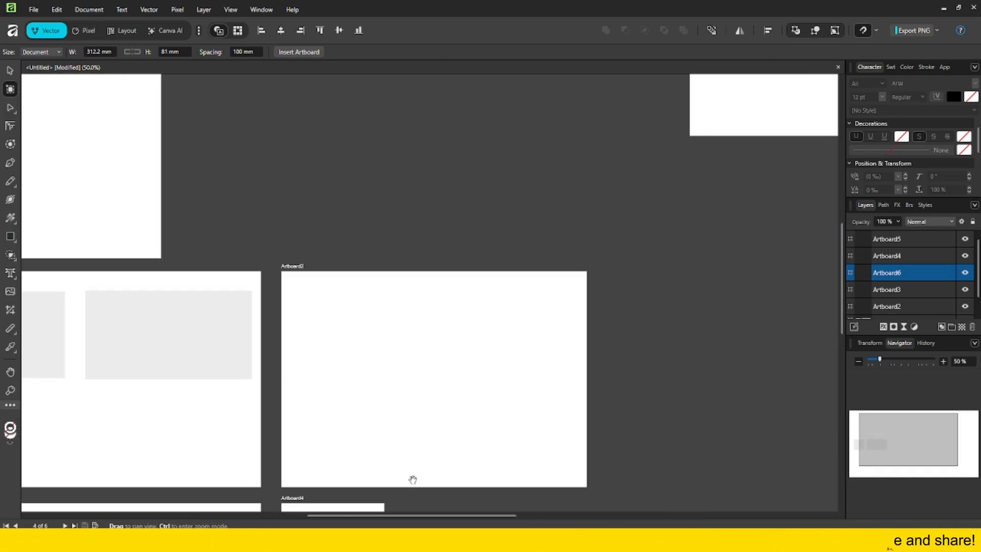
left_click_drag(578, 181, 501, 353)
left_click_drag(659, 261, 569, 176)
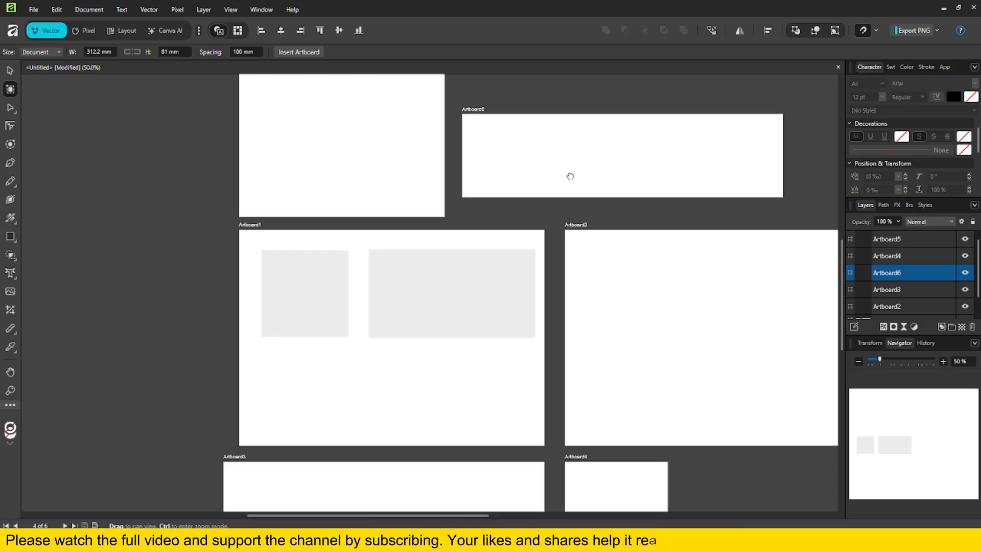
Insert an artboard using the iPhone 16e size preset.
left_click(60, 52)
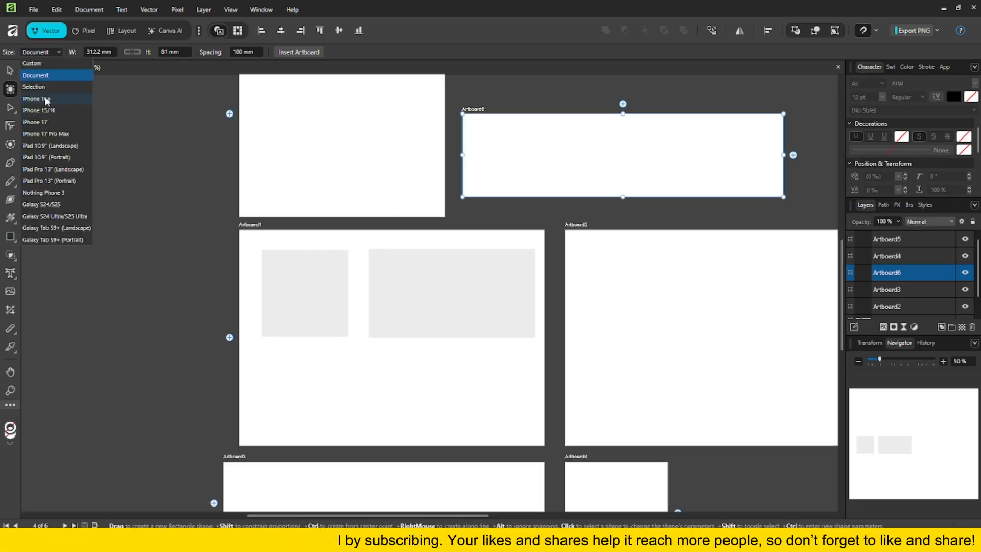
left_click(37, 100)
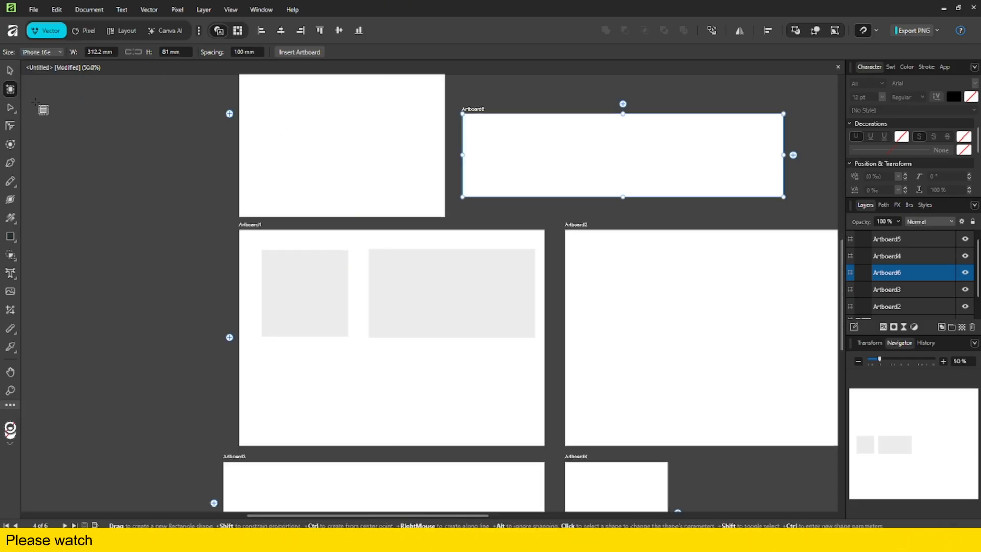
left_click(301, 51)
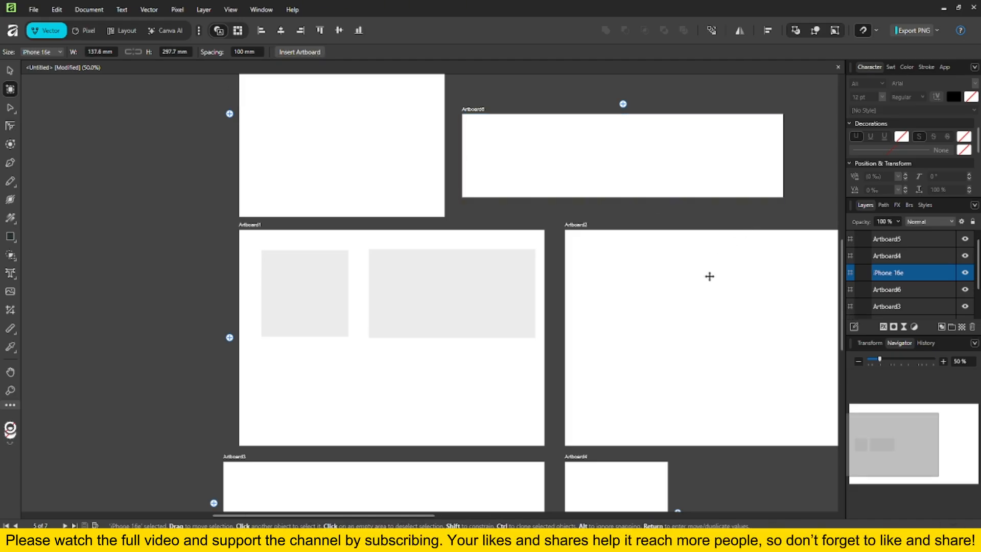
Move the iPhone 16e artboard to the right of Artboard6, aligning their bottom edges.
key("z")
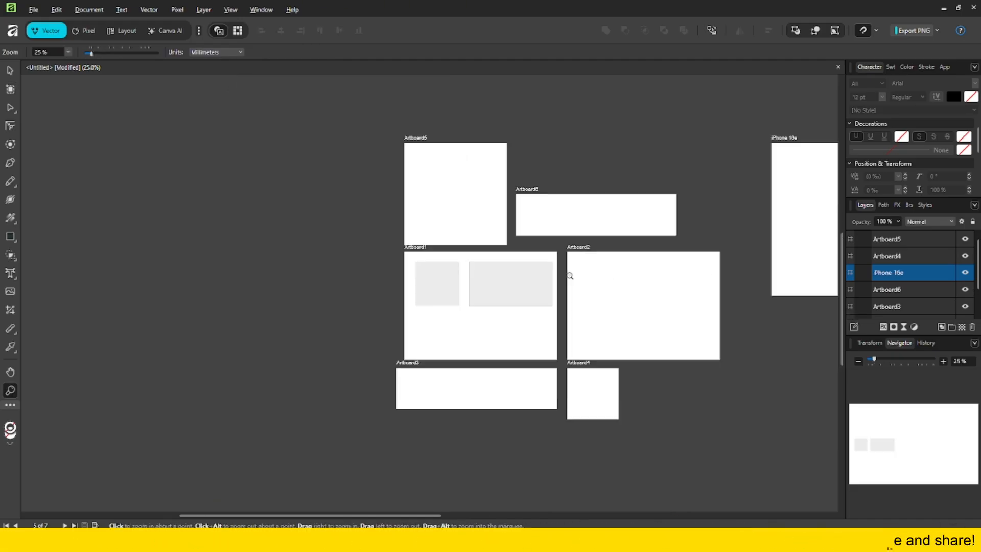
left_click(570, 275, "alt")
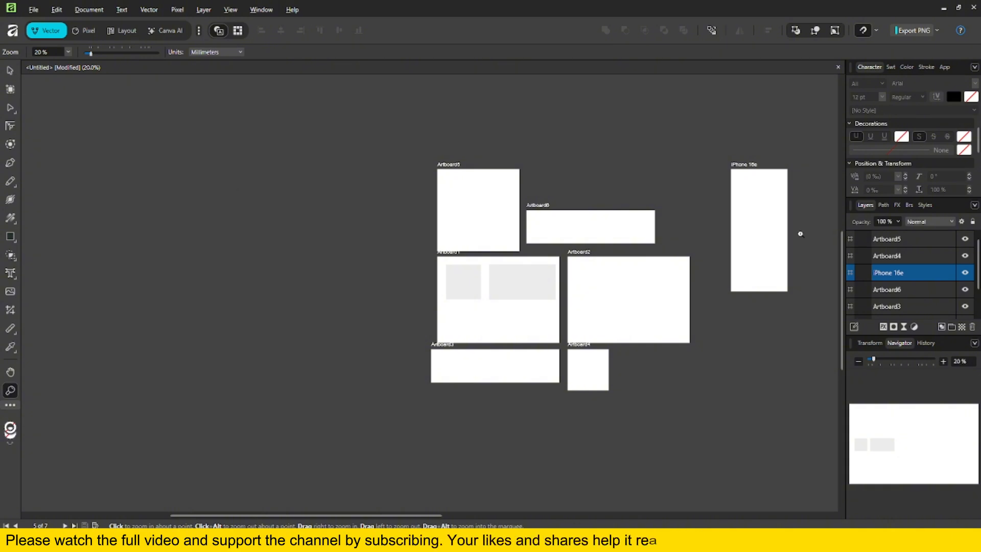
left_click(14, 89)
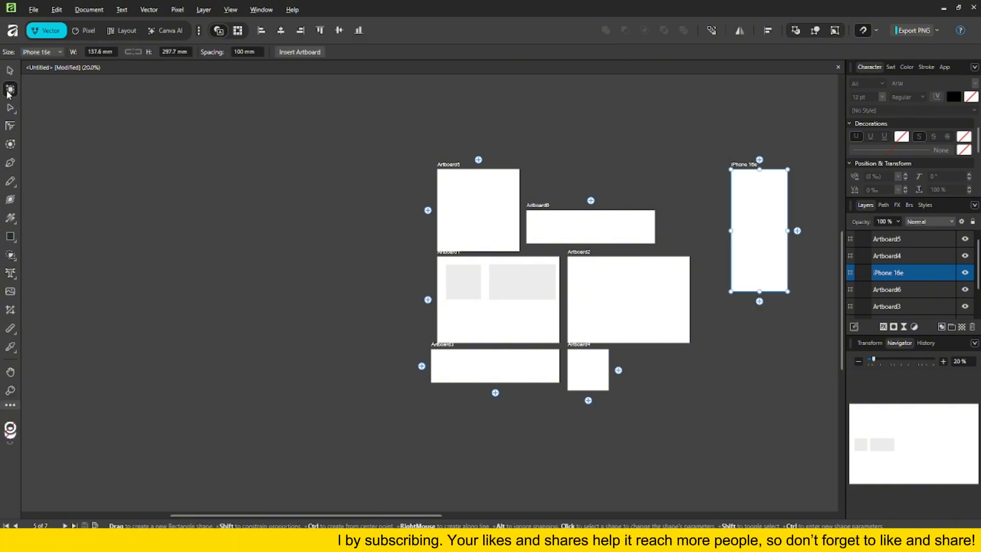
left_click_drag(777, 234, 709, 186)
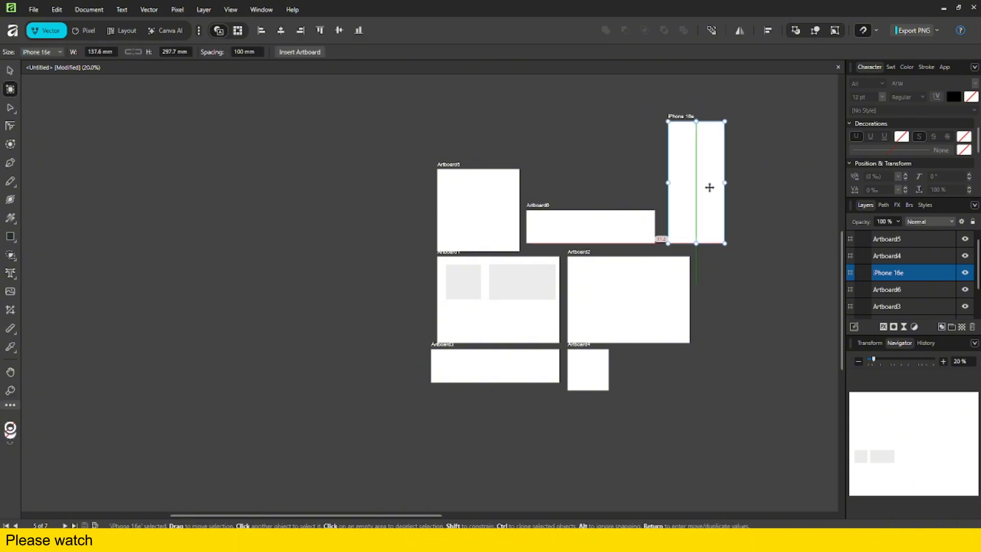
Move Artboard5 away to the left of the other artboards and delete it.
left_click(608, 226)
left_click(497, 230)
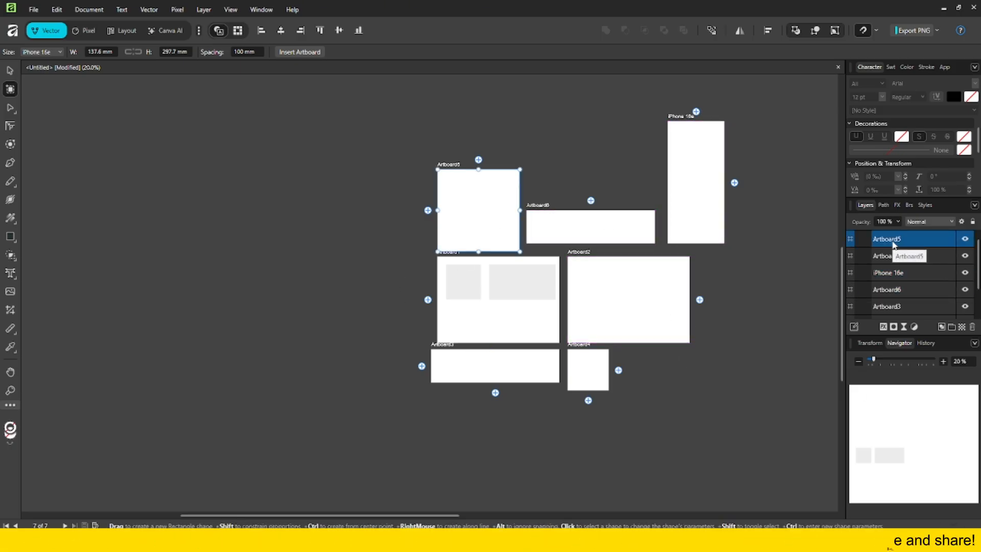
left_click_drag(482, 219, 356, 229)
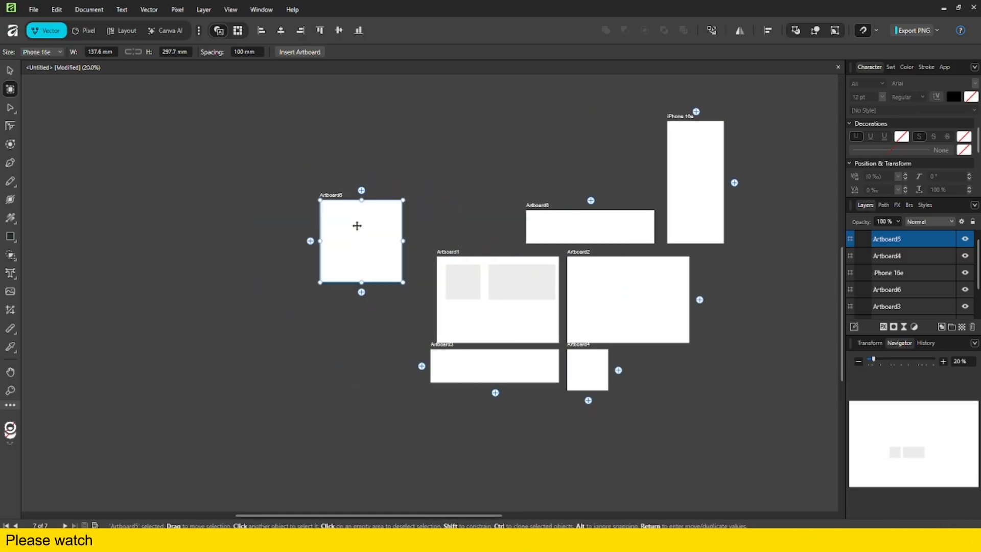
key("Delete")
Delete Artboard6, iPhone 16e, Artboard4 and Artboard3, keeping only the first two artboards.
left_click(586, 228)
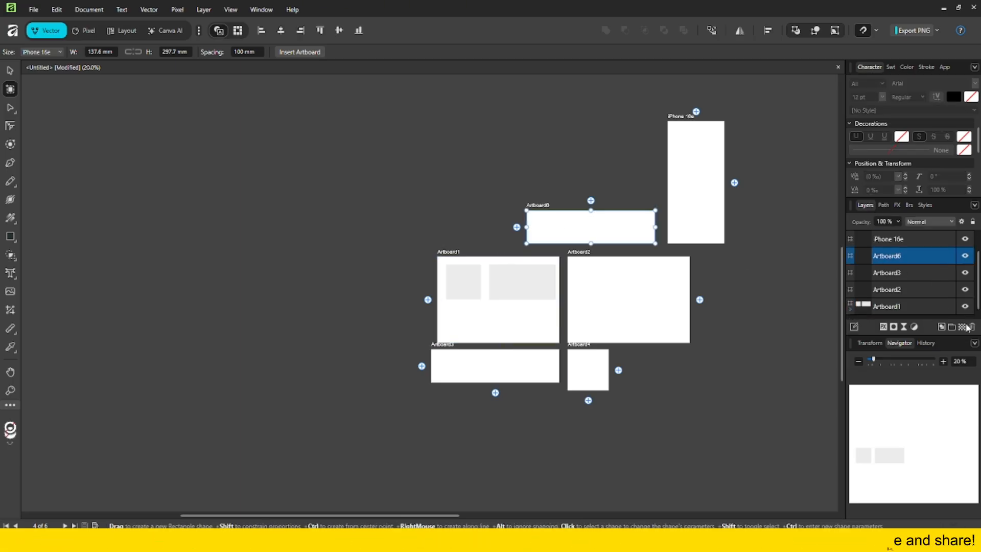
left_click(973, 327)
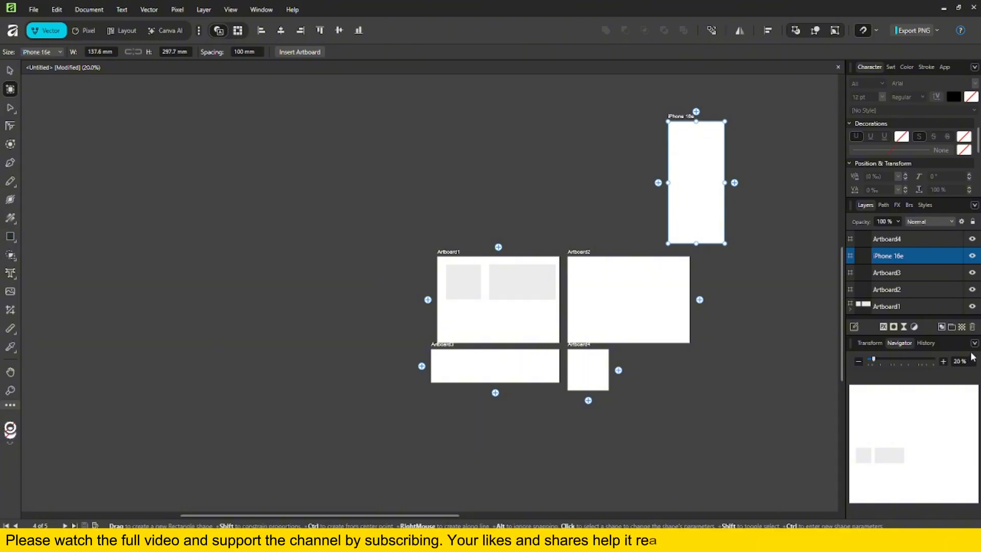
left_click(973, 327)
left_click(586, 356)
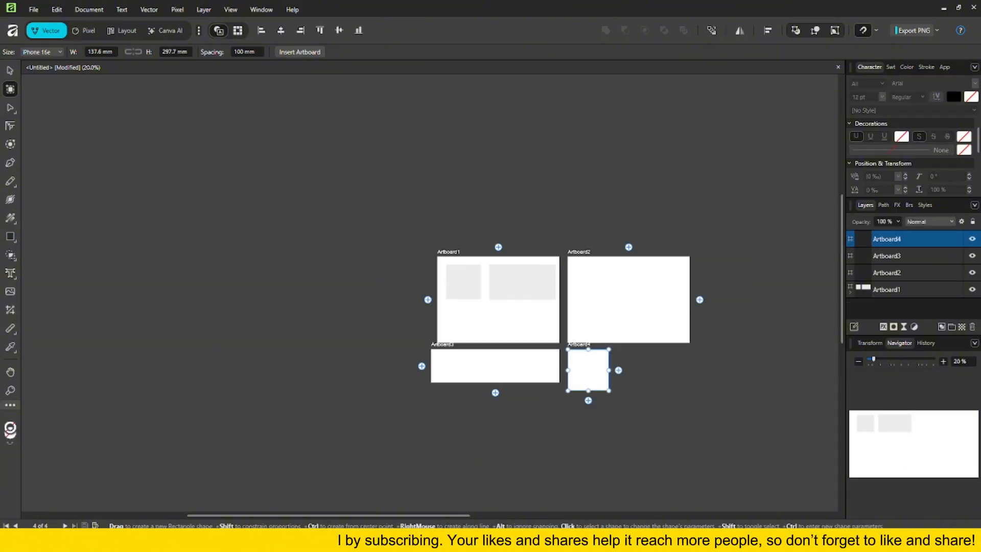
left_click(972, 327)
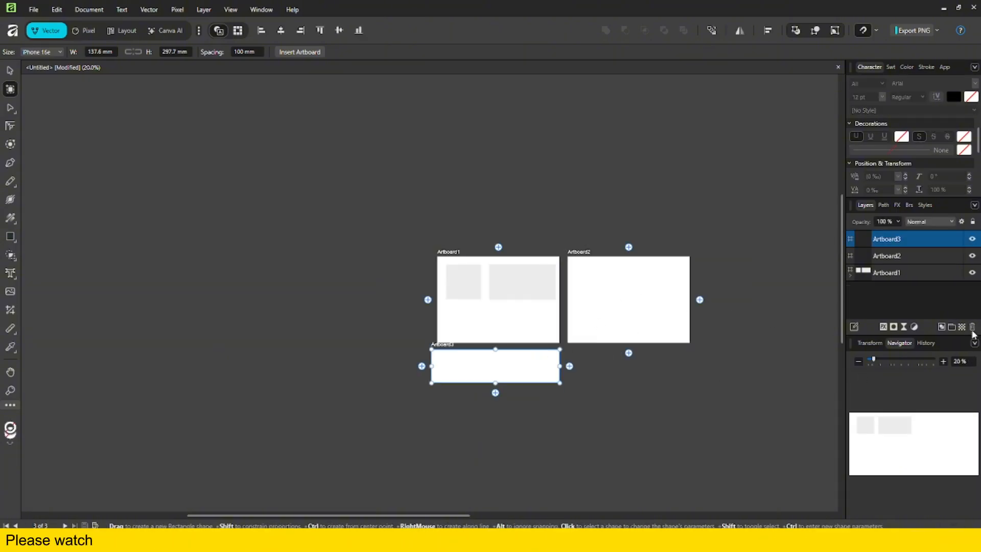
left_click(972, 327)
Move the second artboard slightly closer to the first and narrow it to a roughly square shape.
left_click(593, 275)
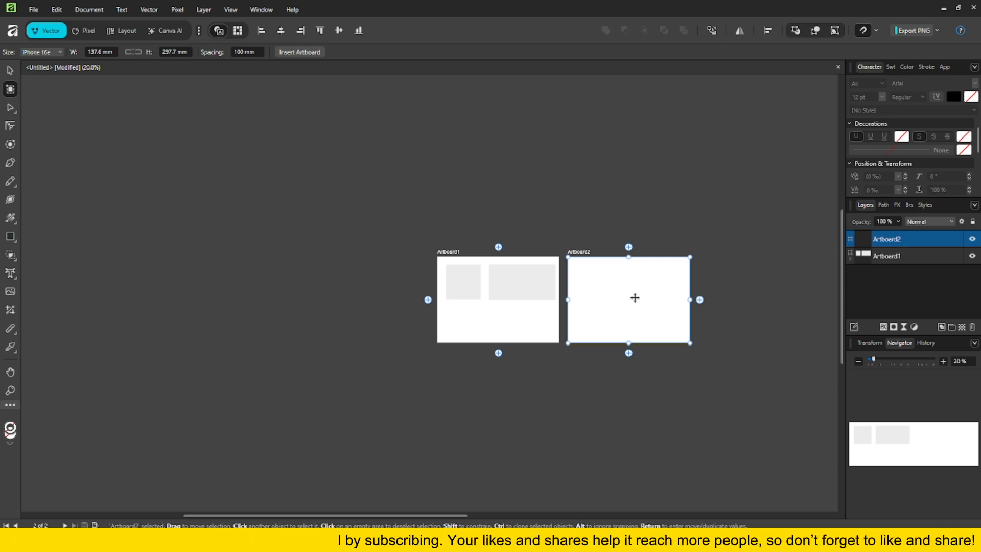
mouse_move(643, 292)
left_mouse_down()
mouse_move(538, 403)
mouse_move(513, 387)
mouse_move(586, 302)
mouse_move(640, 291)
left_mouse_up()
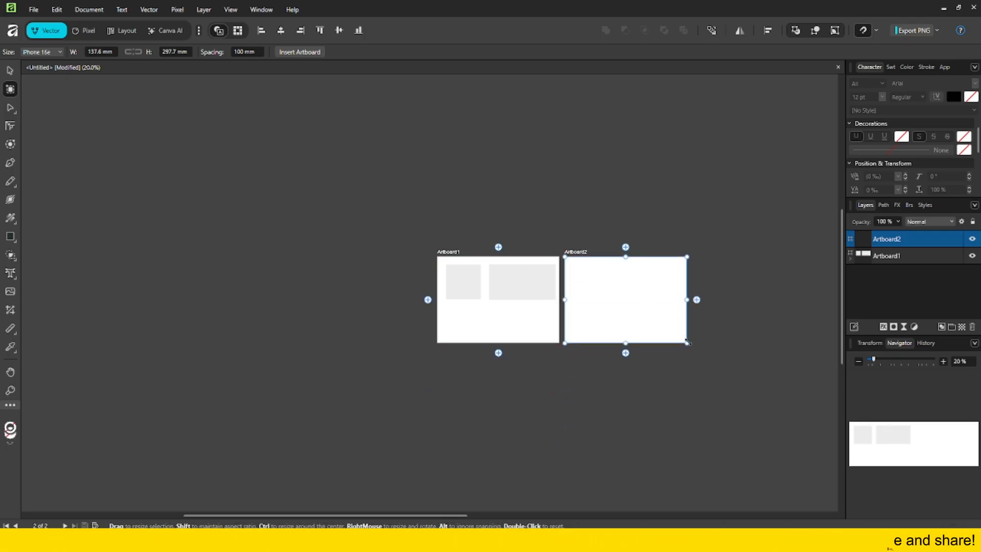
mouse_move(687, 343)
left_mouse_down()
mouse_move(618, 300)
mouse_move(651, 343)
mouse_move(682, 343)
left_mouse_up()
mouse_move(622, 257)
left_mouse_down()
mouse_move(622, 301)
mouse_move(622, 257)
left_mouse_up()
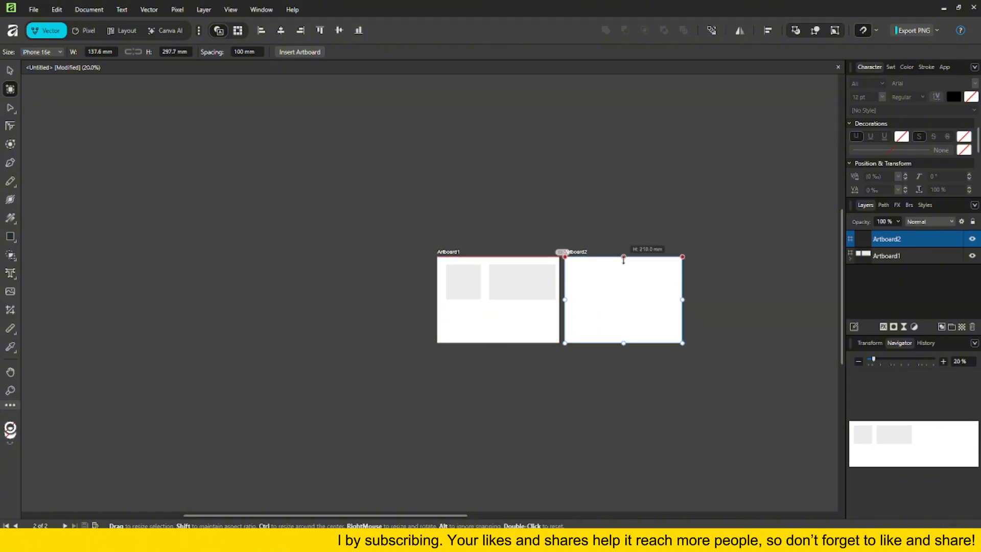
left_click_drag(680, 305, 649, 312)
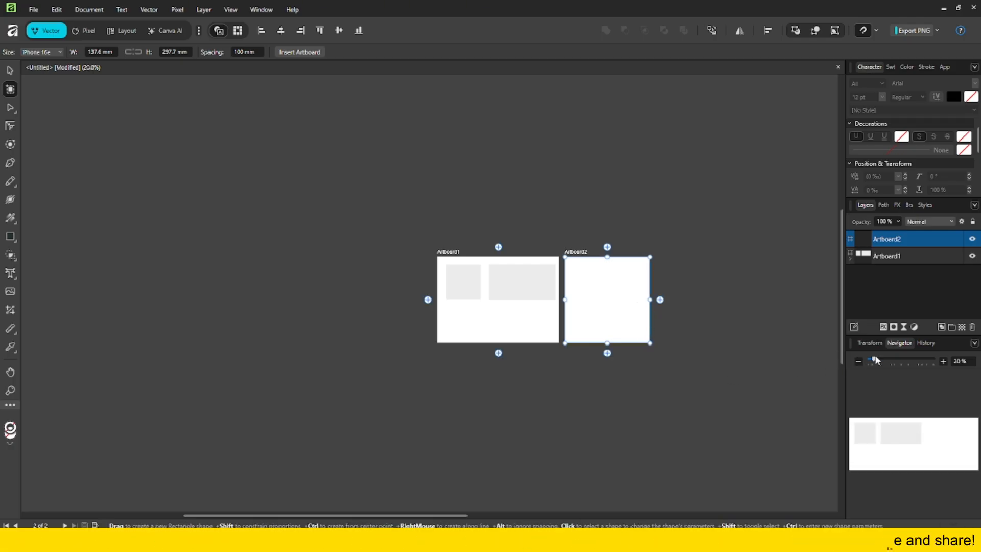
Enlarge the second artboard in both directions and move it slightly up and away from the first.
left_click_drag(650, 343, 687, 373)
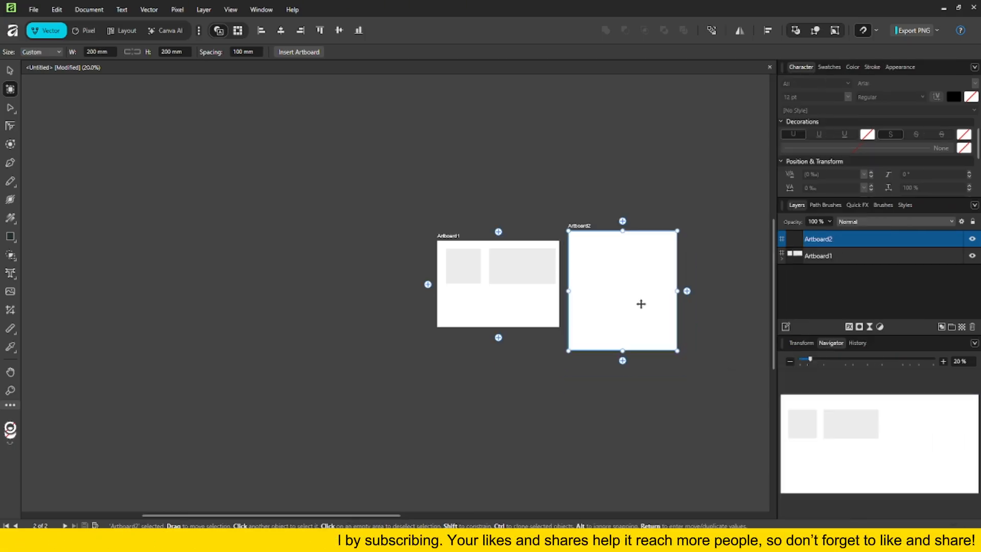
mouse_move(644, 317)
left_mouse_down()
mouse_move(626, 316)
mouse_move(667, 302)
mouse_move(653, 315)
left_mouse_up()
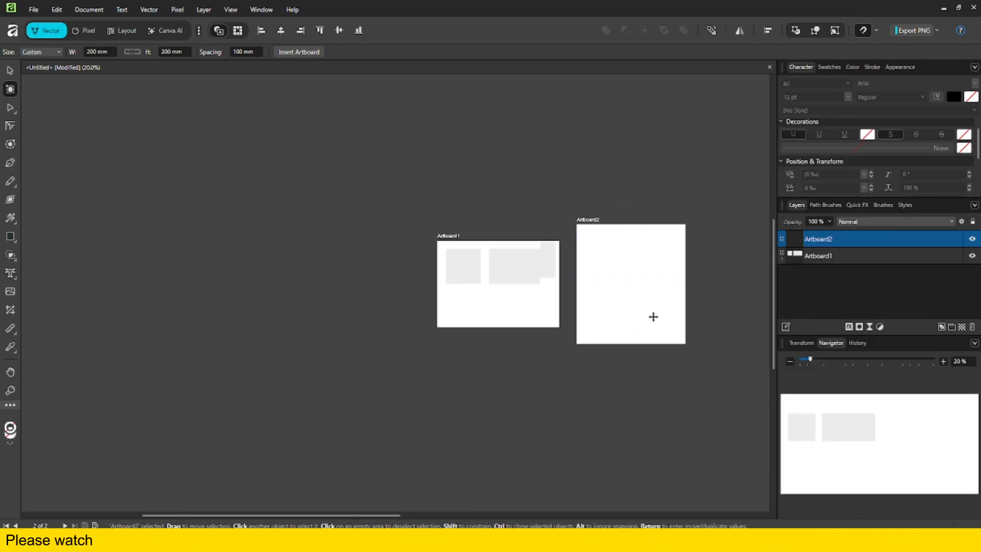
Resize Artboard2 to about 309 mm wide by 210 mm high, matching Artboard1's height, and move it slightly closer to Artboard1.
left_click_drag(689, 344, 704, 327)
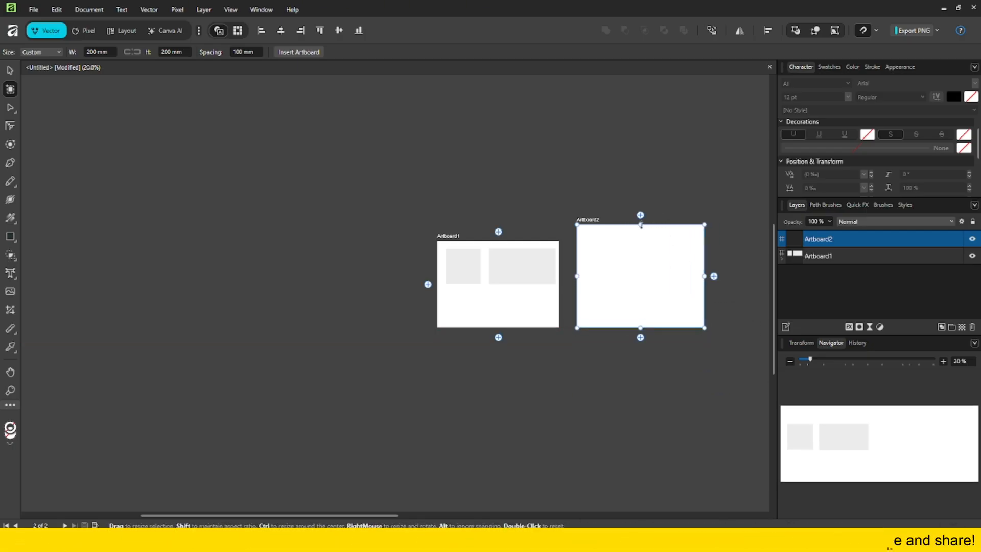
mouse_move(640, 224)
left_mouse_down()
mouse_move(639, 252)
mouse_move(642, 241)
left_mouse_up()
mouse_move(667, 291)
left_mouse_down()
mouse_move(658, 297)
mouse_move(663, 289)
left_mouse_up()
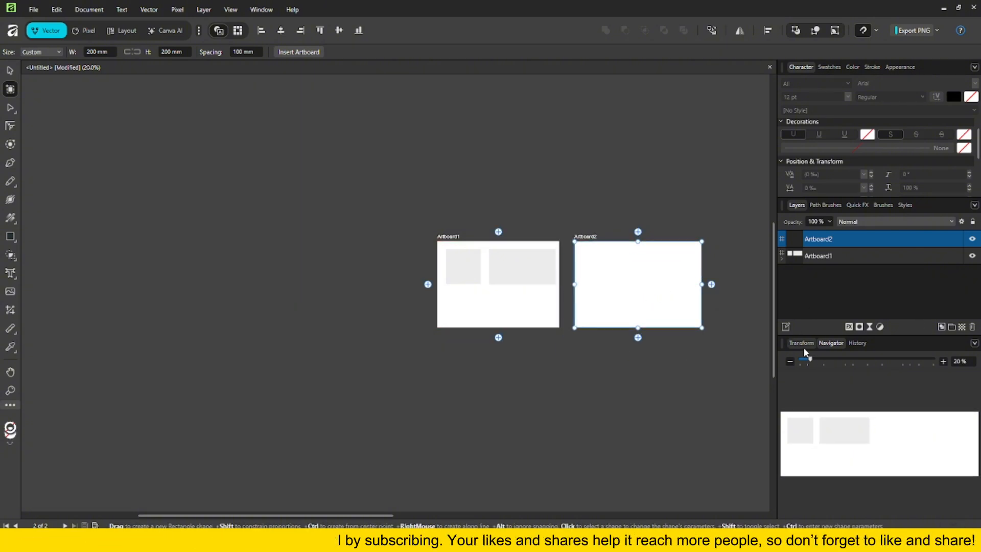
Float the Transform settings beside the artboards and set Artboard2's width and height to 300 mm each.
left_click(802, 344)
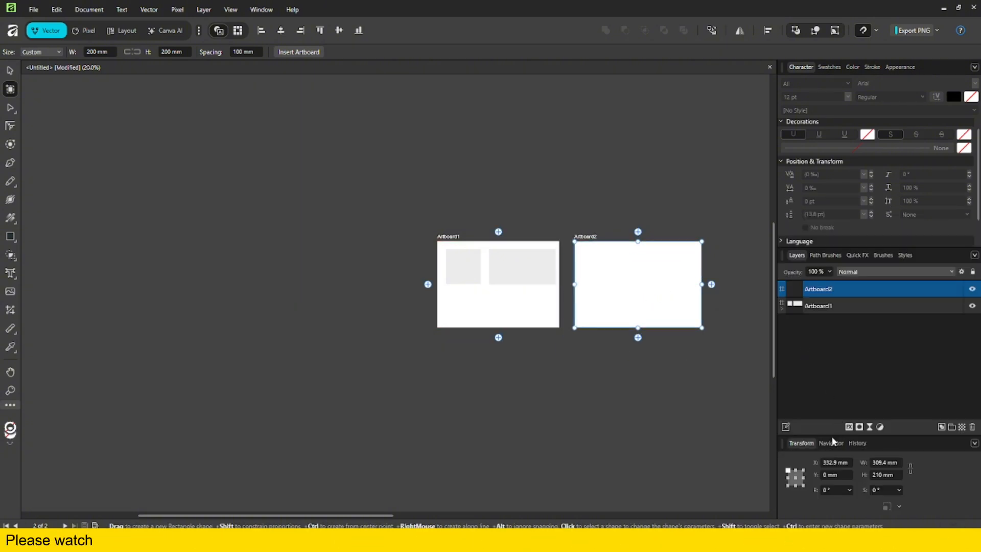
left_click_drag(801, 443, 294, 167)
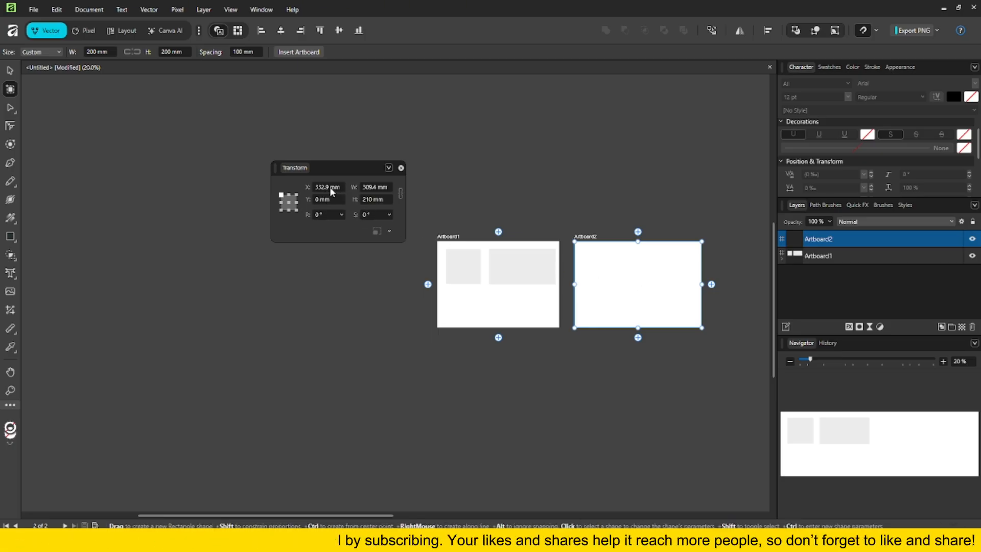
left_click(374, 188)
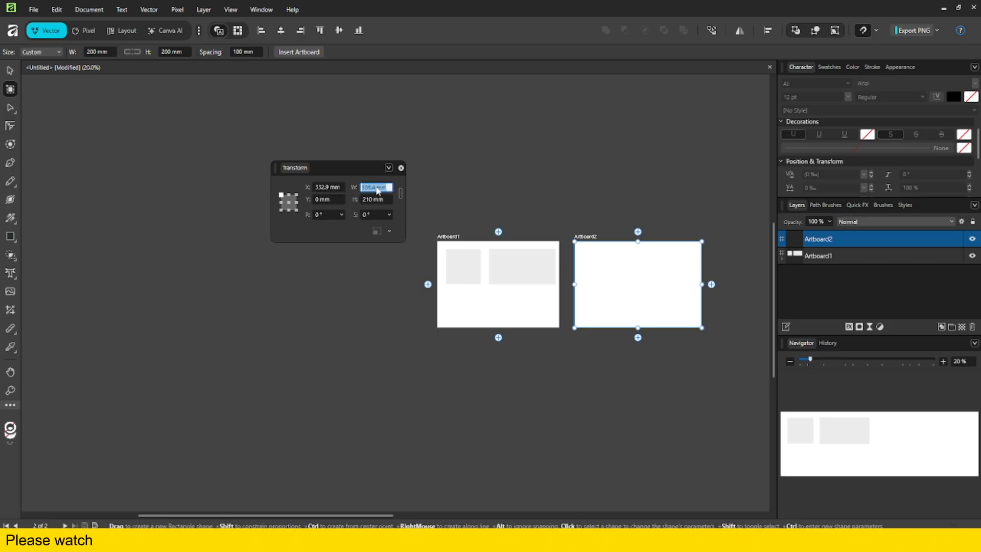
key("BackSpace")
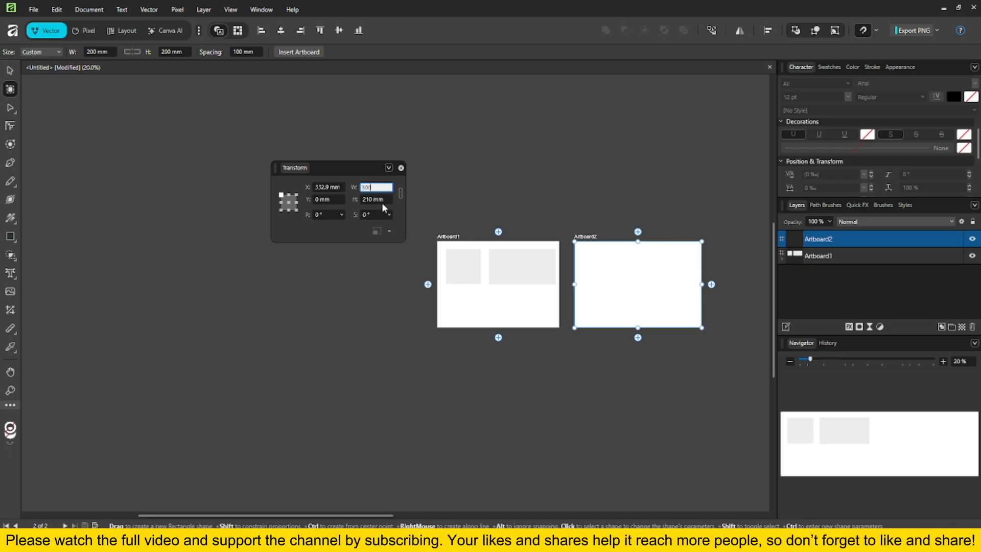
key("Tab")
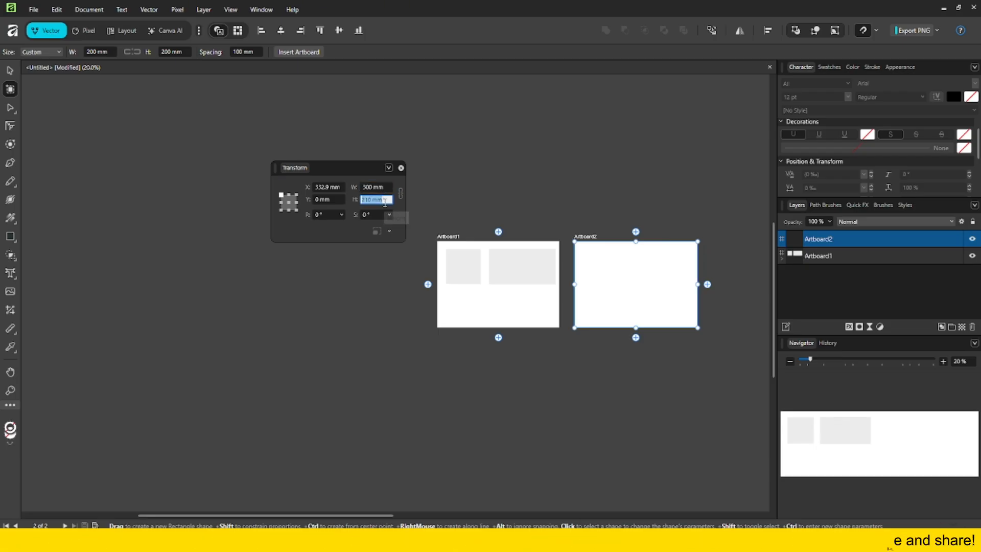
key("Return")
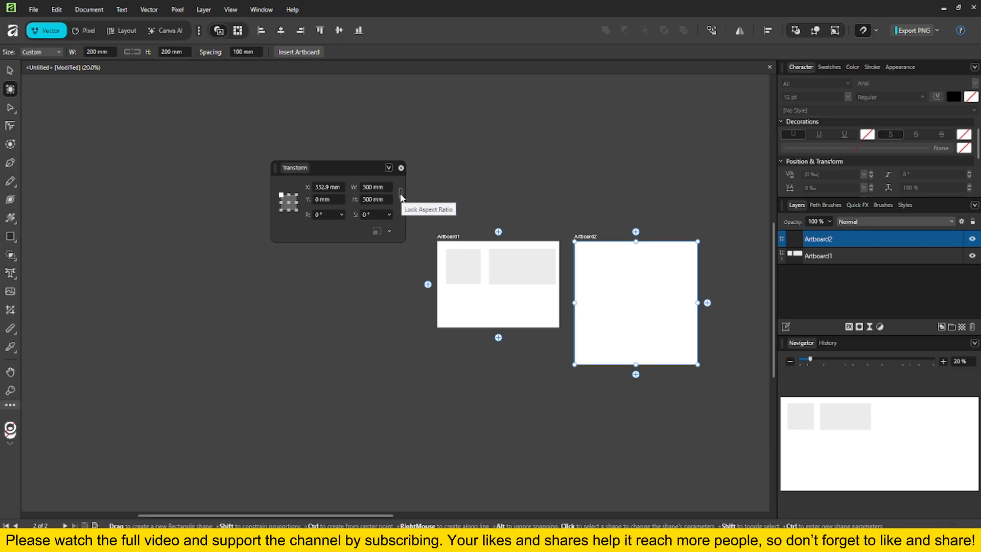
Scale Artboard2 to a width of 400 mm with its aspect ratio locked.
left_click(375, 186)
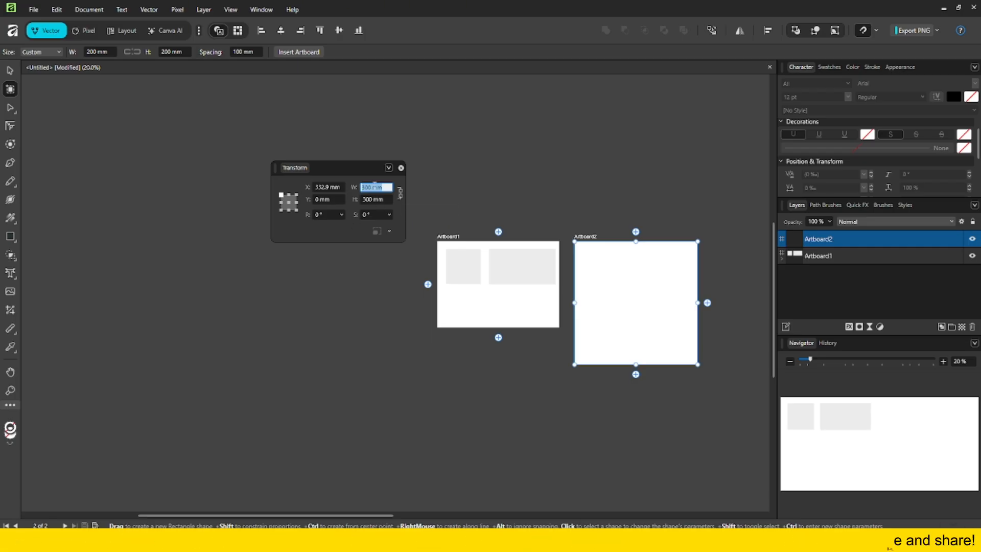
type("400")
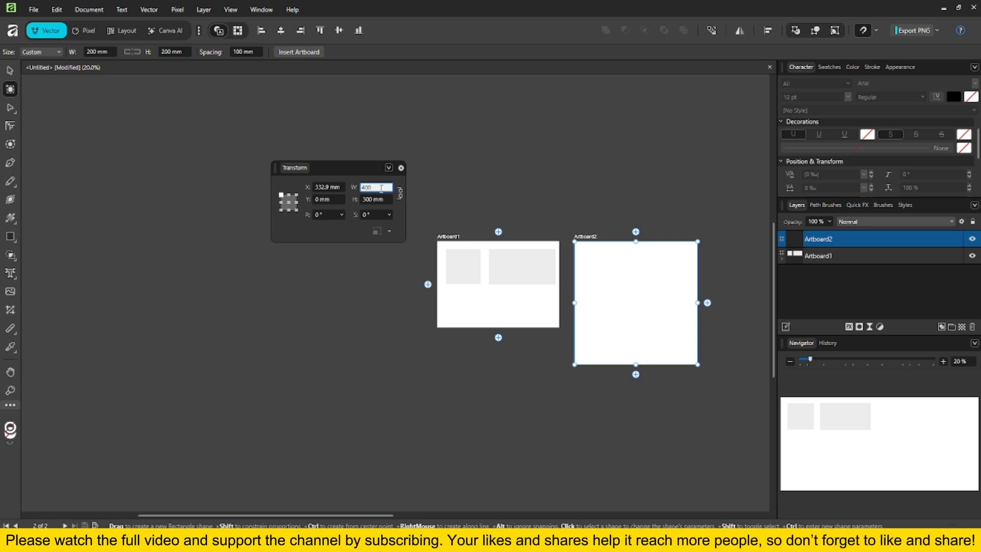
key("Return")
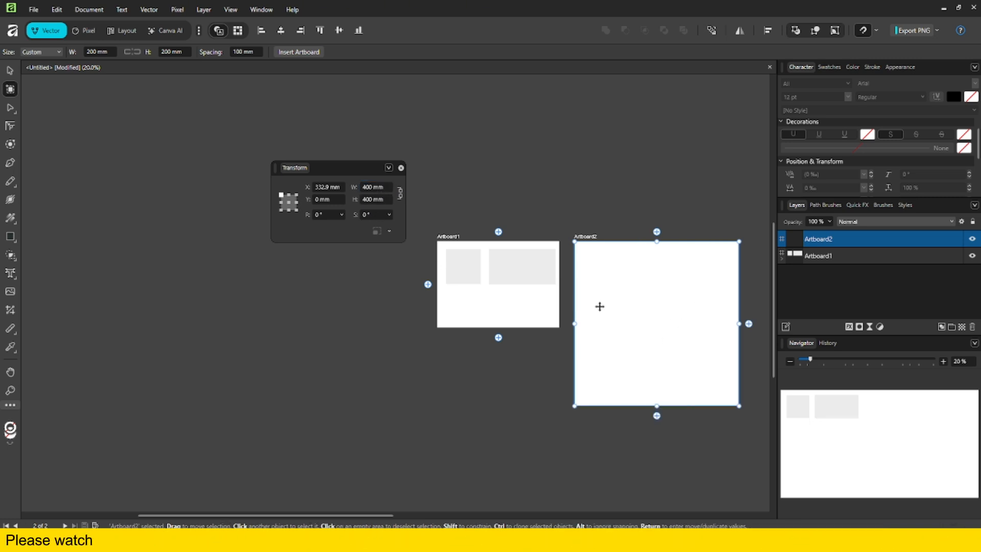
Unlock the aspect ratio, set Artboard2 to 250 mm wide by 500 mm high, and dock the Transform settings again.
left_click(400, 192)
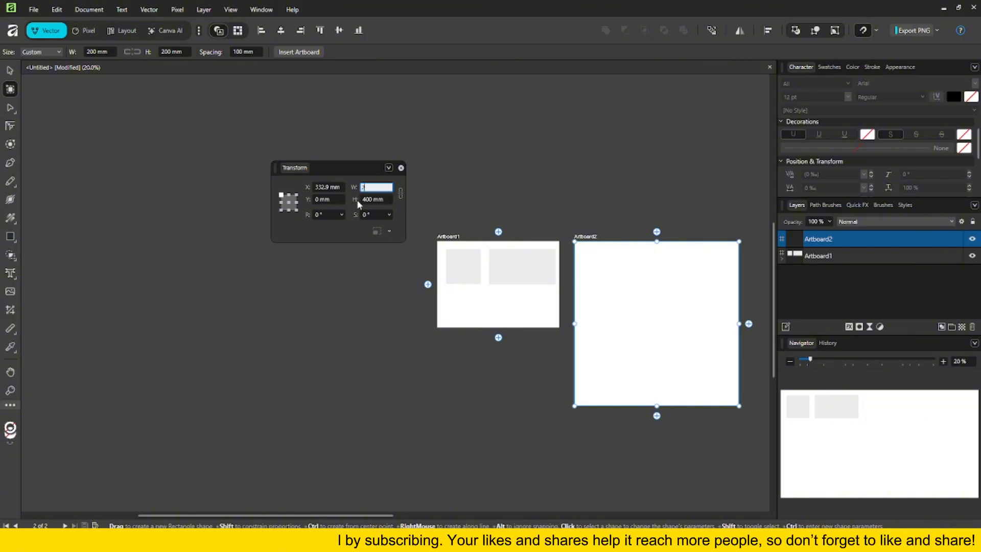
type("50")
key("Tab")
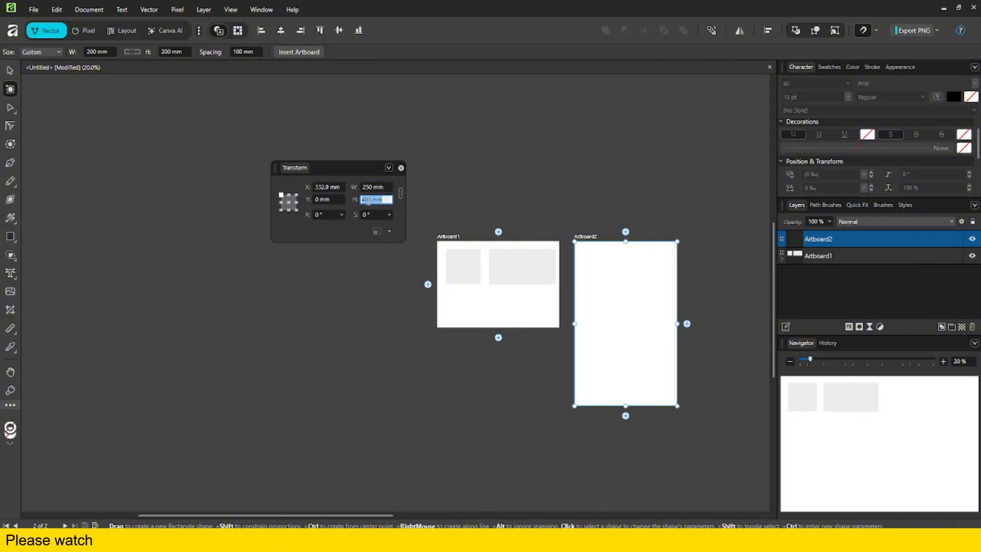
type("500")
key("Return")
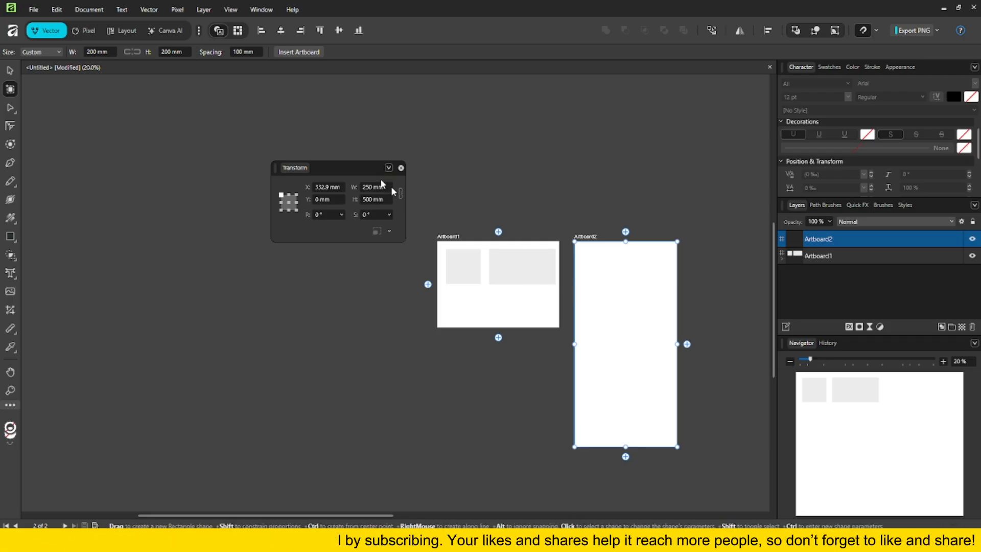
left_click_drag(295, 167, 792, 352)
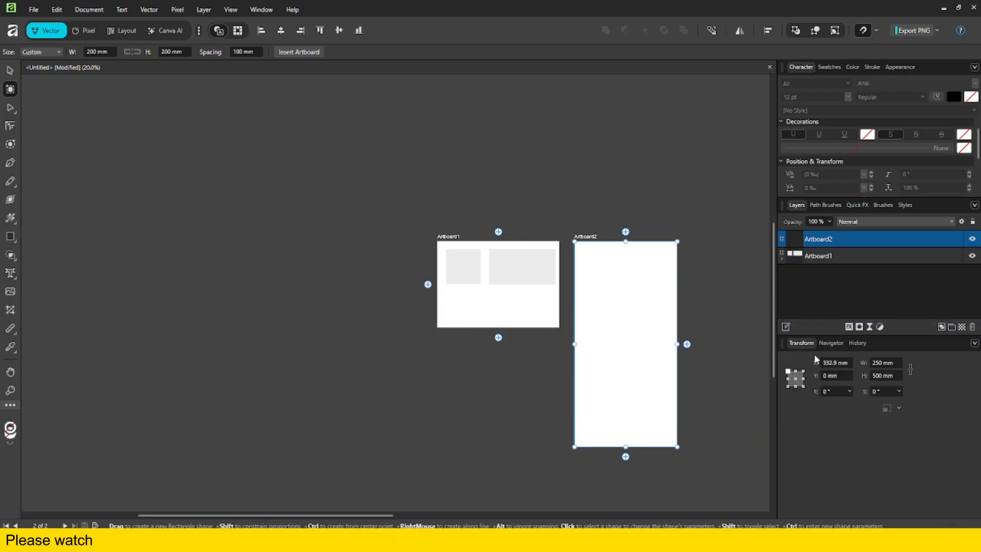
Move Artboard2 up and further away from Artboard1, then delete it.
left_click_drag(639, 267, 659, 195)
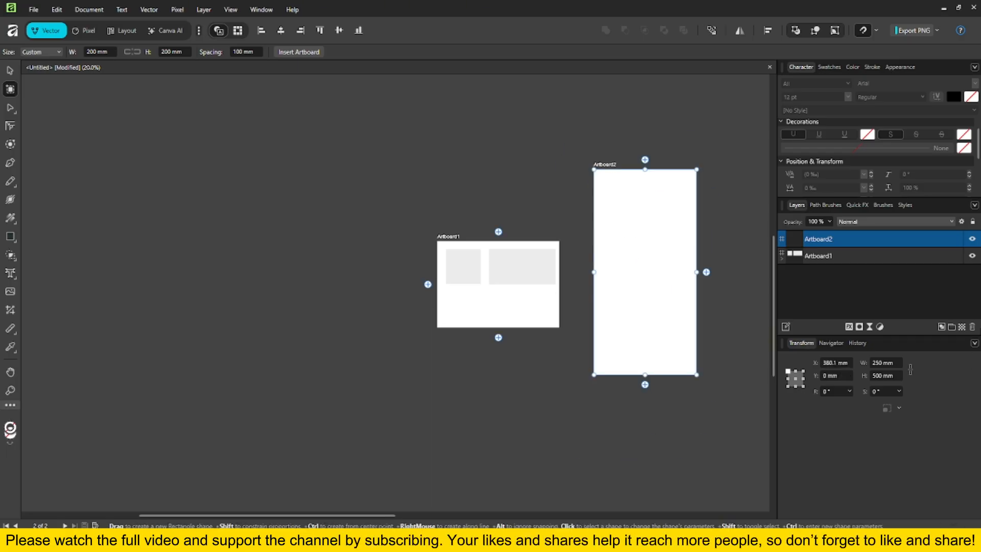
left_click(972, 330)
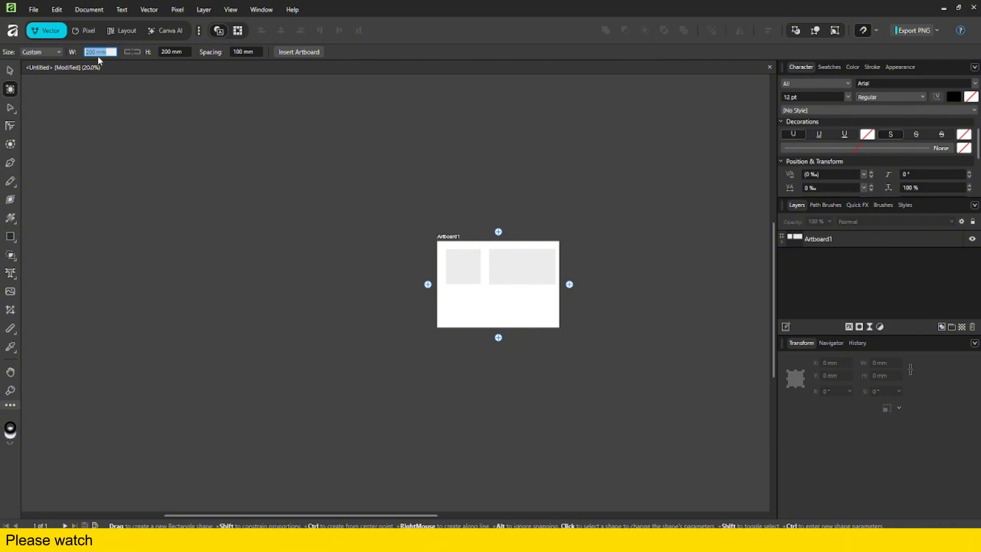
Set the size for new artboards to 300 mm wide by 300 mm high.
type("2")
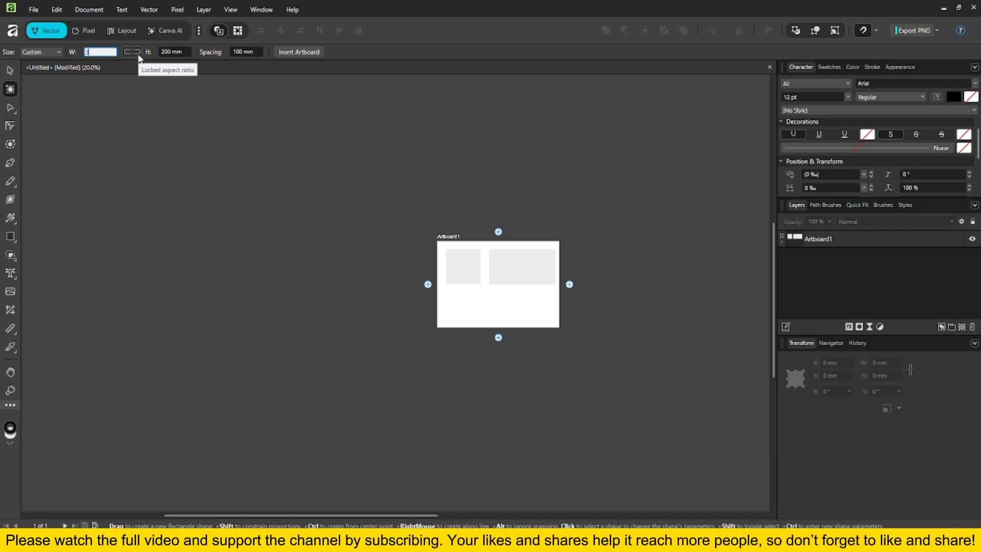
key("Return")
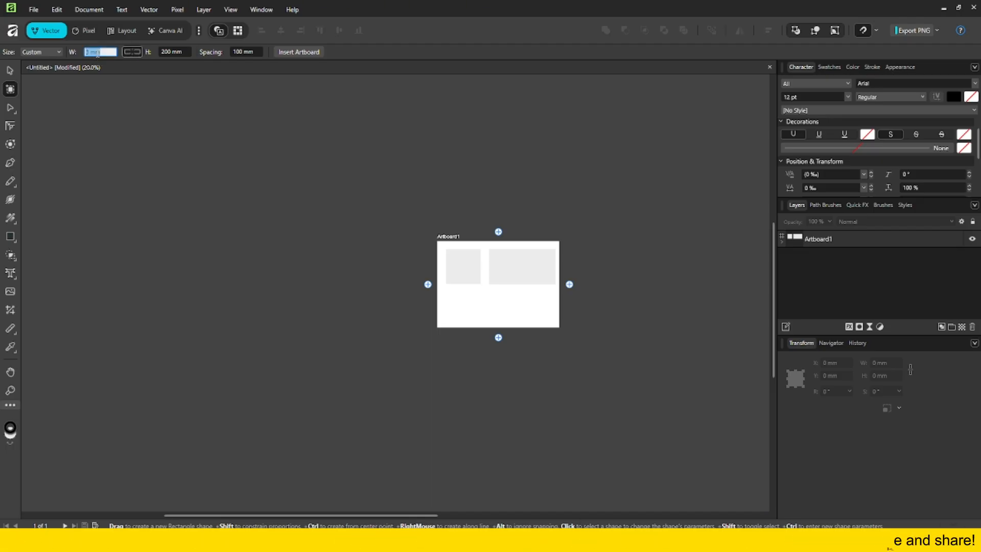
key("Return")
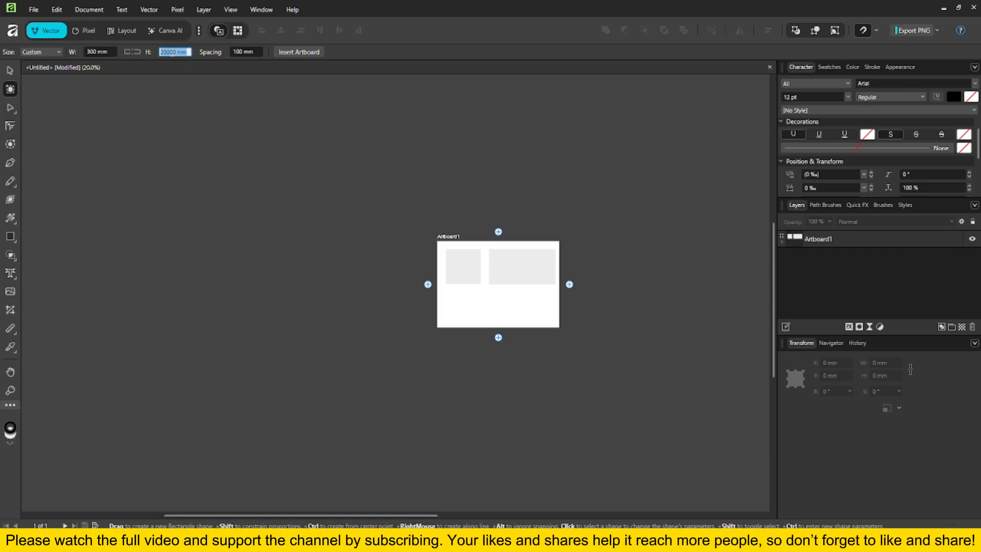
type("300")
key("Return")
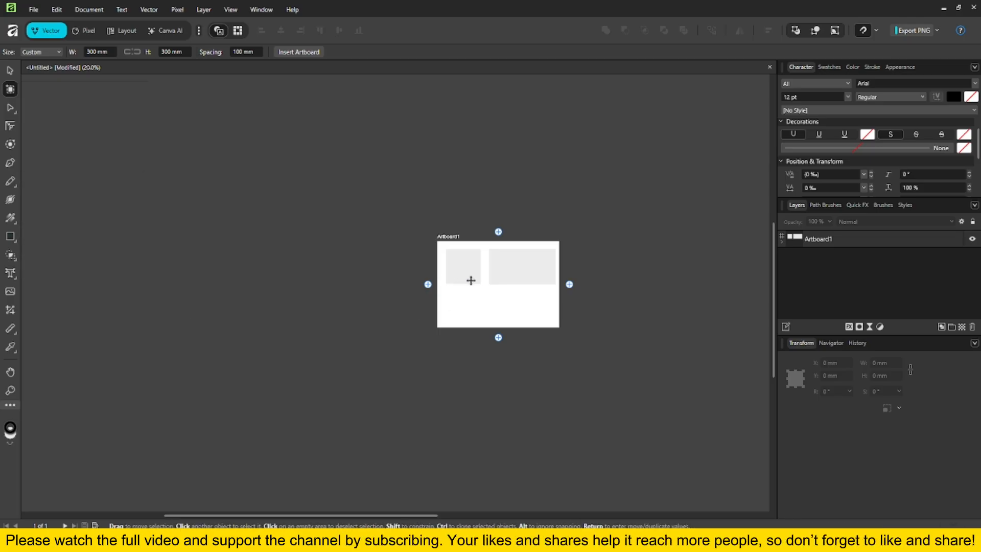
Enlarge the square on Artboard1 slightly to about 85.4 by 85.1 mm with the Node tool and try rotating it.
key("z")
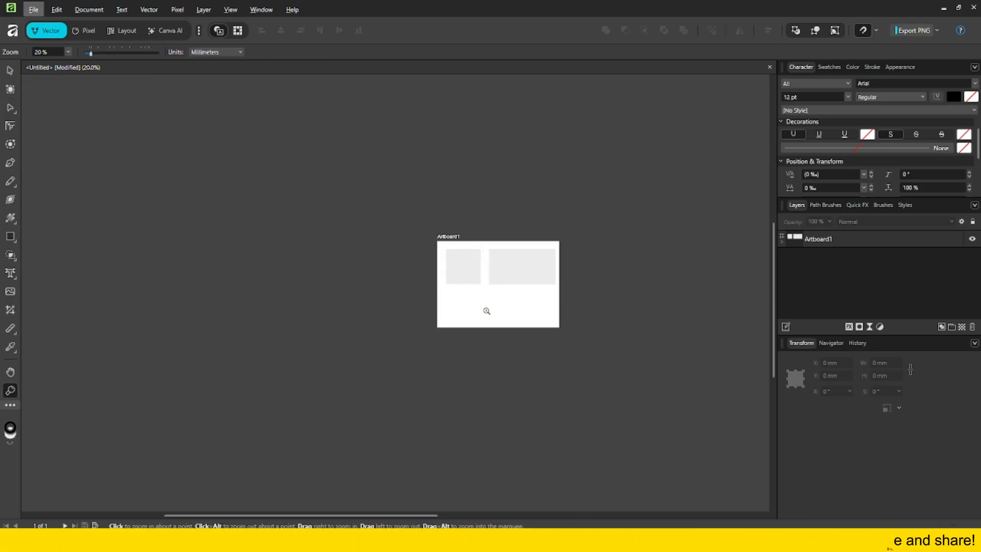
left_click(486, 311)
left_click(505, 279)
left_click(504, 280)
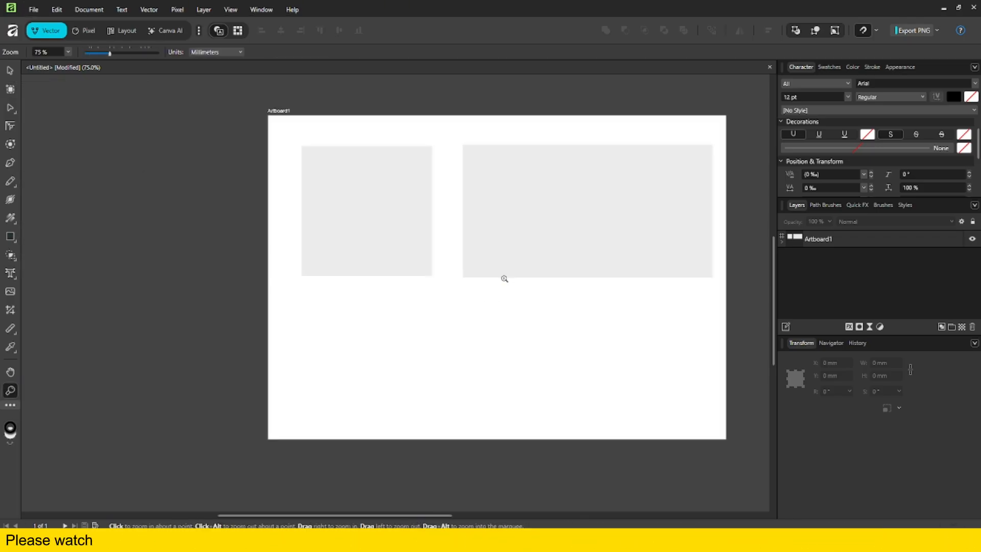
left_click(12, 108)
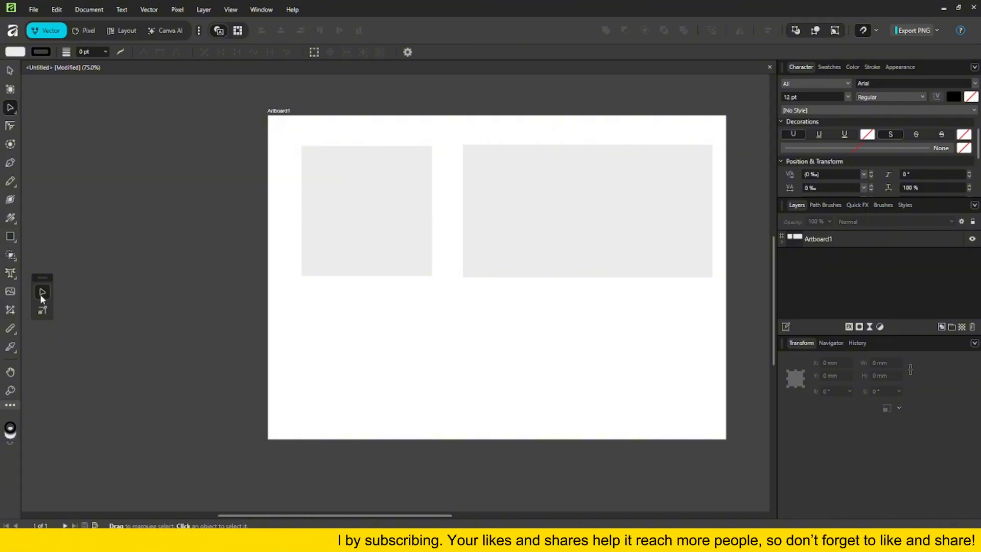
left_click(42, 293)
left_click(375, 242)
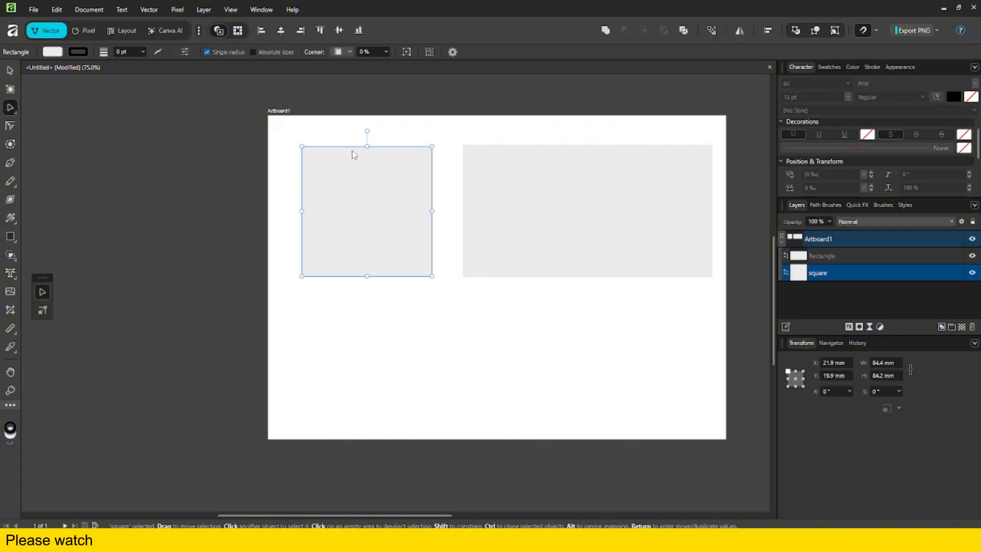
mouse_move(300, 146)
left_mouse_down()
mouse_move(346, 219)
mouse_move(282, 144)
mouse_move(318, 160)
mouse_move(336, 203)
mouse_move(282, 160)
mouse_move(300, 147)
left_mouse_up()
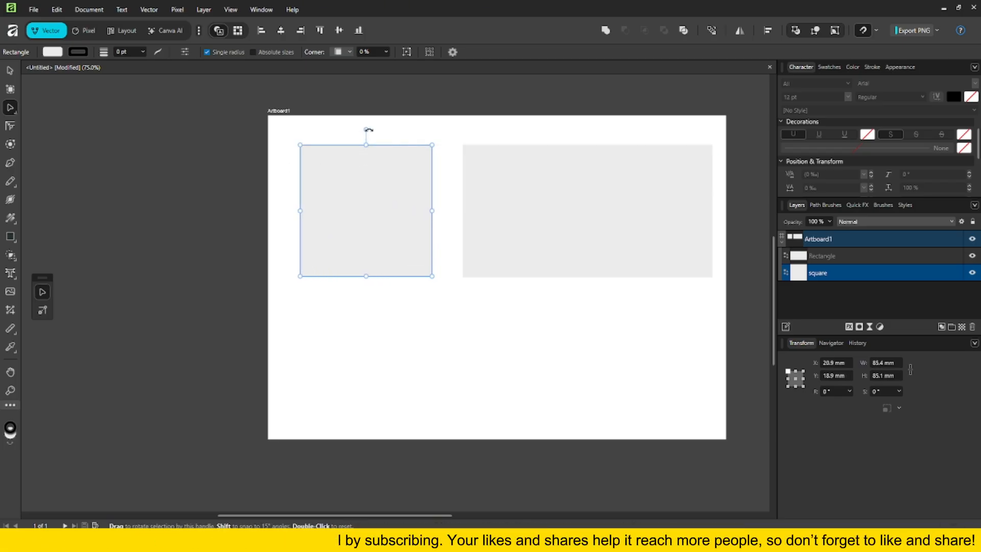
mouse_move(366, 130)
left_mouse_down()
mouse_move(429, 265)
mouse_move(326, 280)
mouse_move(344, 150)
mouse_move(375, 147)
left_mouse_up()
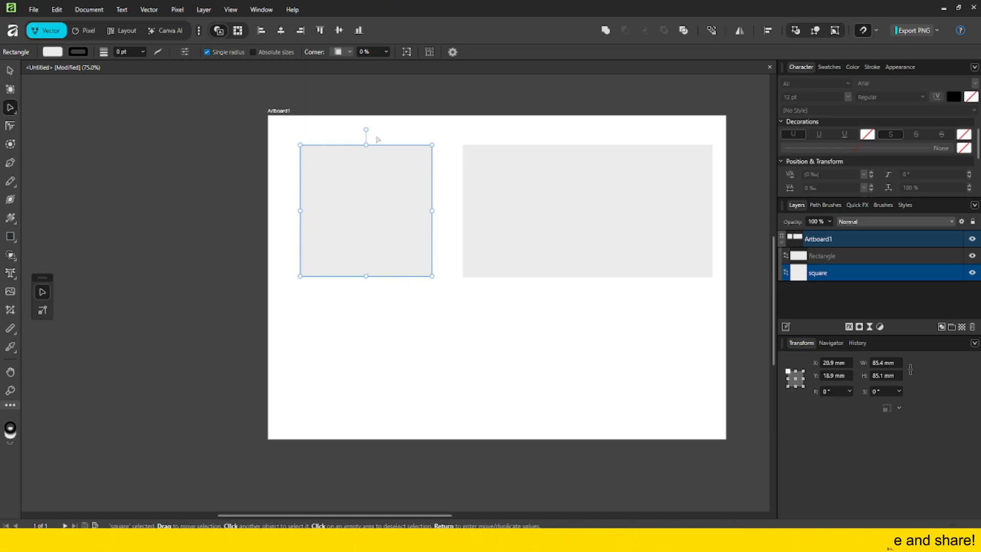
Convert the square to curves so its corner nodes can be edited individually.
left_click(410, 55)
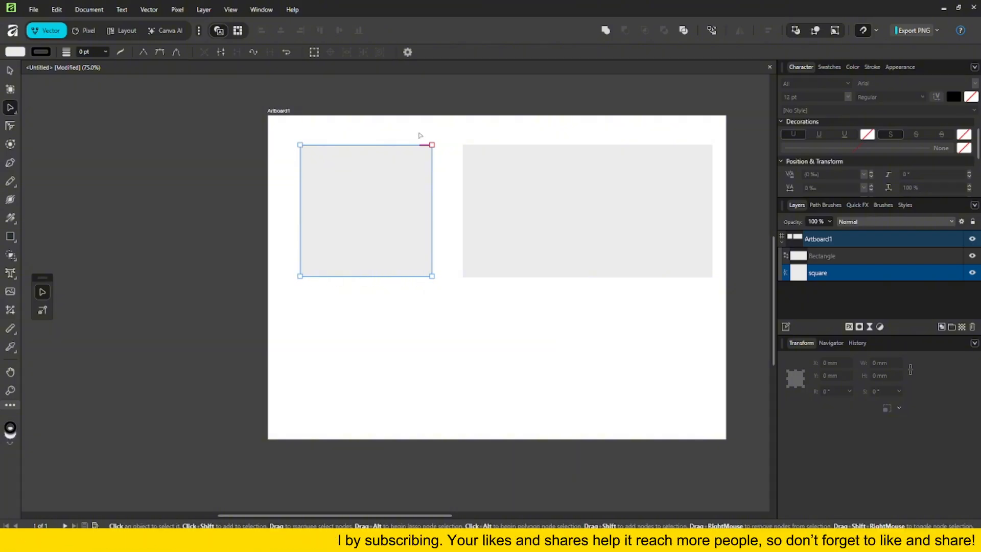
right_click(374, 188)
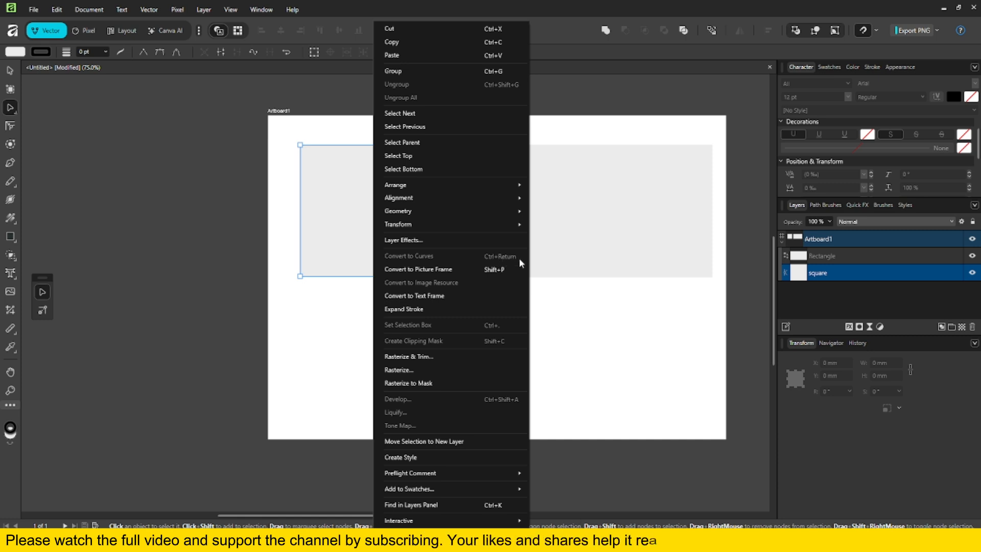
left_click(328, 287)
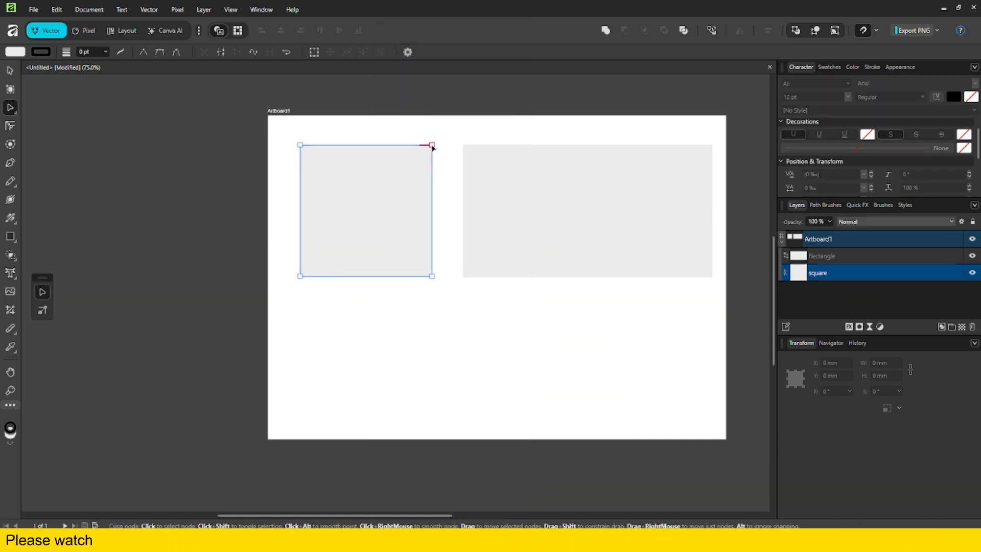
Reshape the converted square into an irregular quadrilateral: upper corner nodes slightly outward, lower-left node inward to about X 27.9 mm, Y 105 mm.
mouse_move(432, 146)
left_mouse_down()
mouse_move(435, 155)
mouse_move(419, 136)
mouse_move(434, 136)
mouse_move(442, 188)
mouse_move(436, 145)
left_mouse_up()
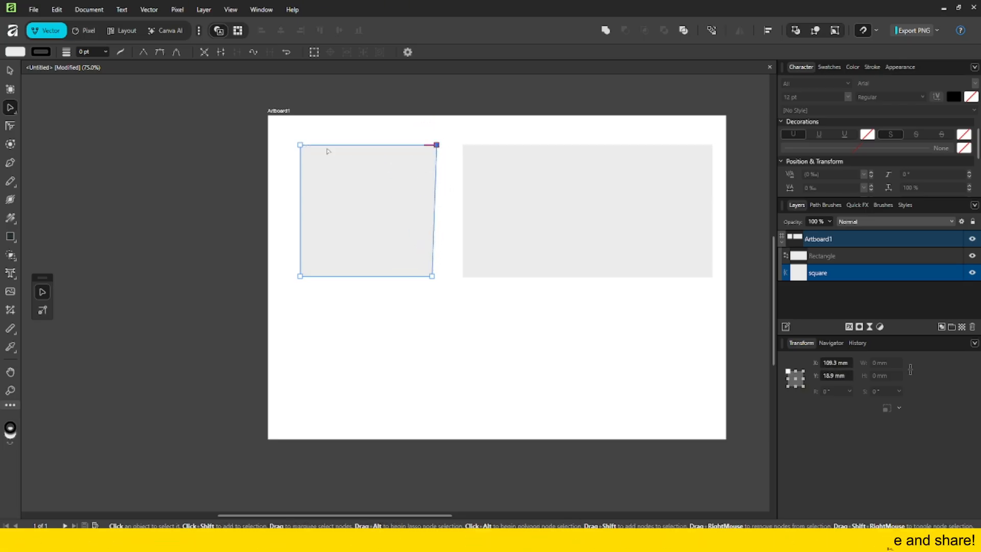
mouse_move(300, 145)
left_mouse_down()
mouse_move(384, 212)
mouse_move(318, 145)
left_mouse_up()
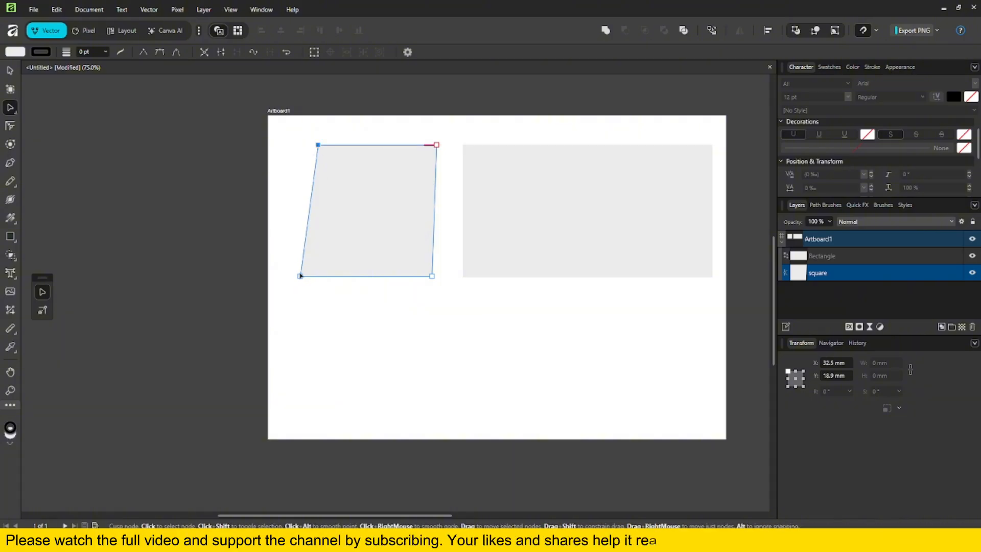
left_click_drag(300, 276, 382, 278)
left_click_drag(318, 145, 292, 147)
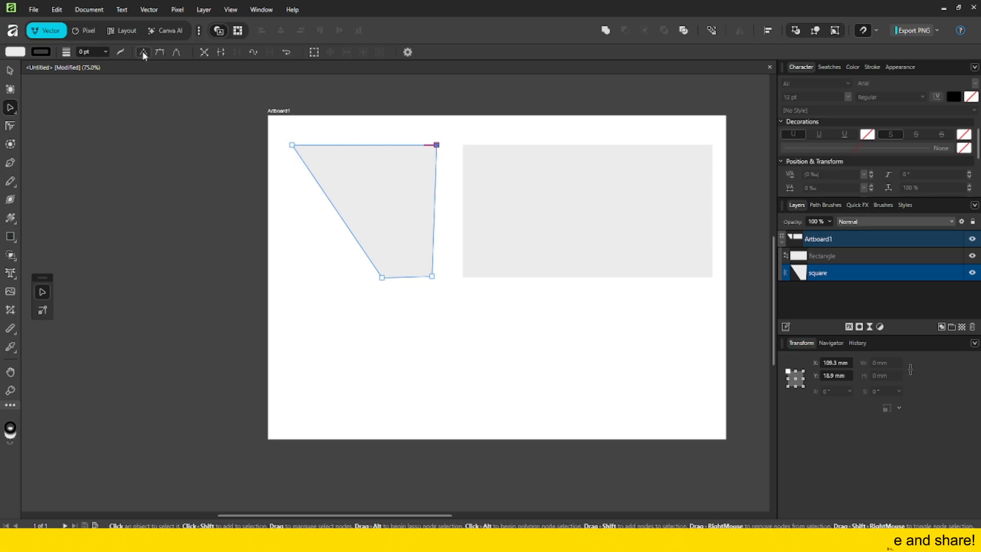
left_click_drag(382, 277, 320, 284)
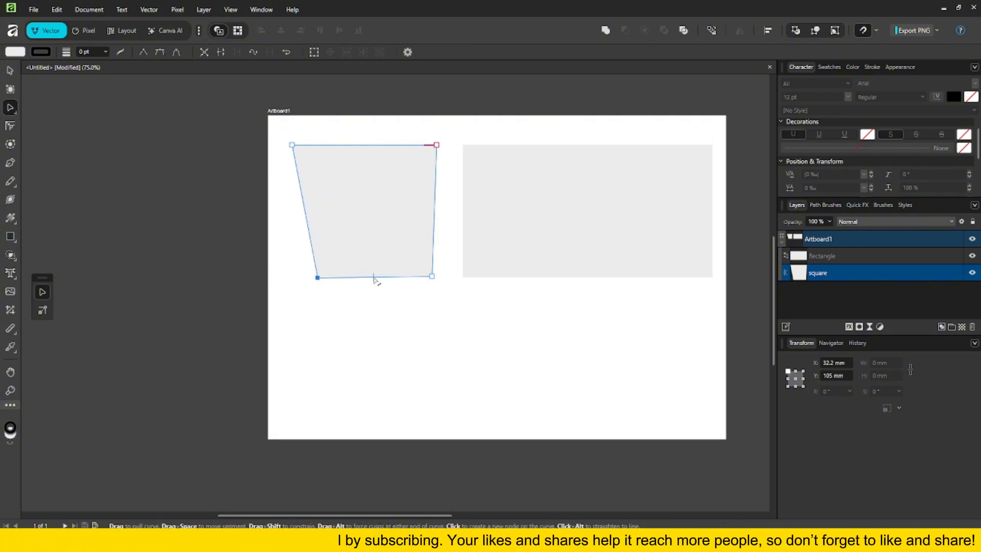
mouse_move(317, 278)
left_mouse_down()
mouse_move(351, 256)
mouse_move(318, 287)
mouse_move(311, 278)
left_mouse_up()
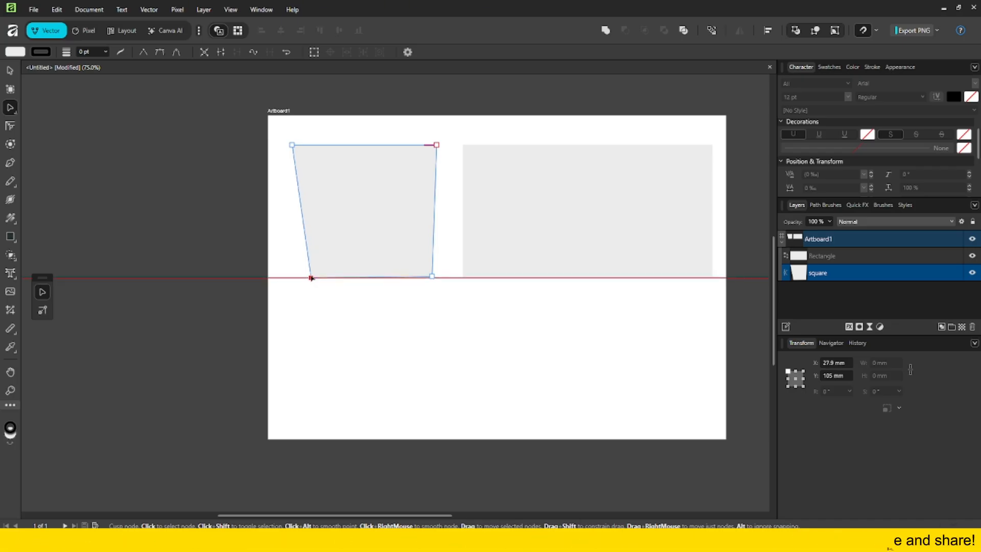
Try the smooth node type on the square's lower-left corner, reshape its handles, and convert the node back to sharp.
left_click_drag(311, 278, 311, 278)
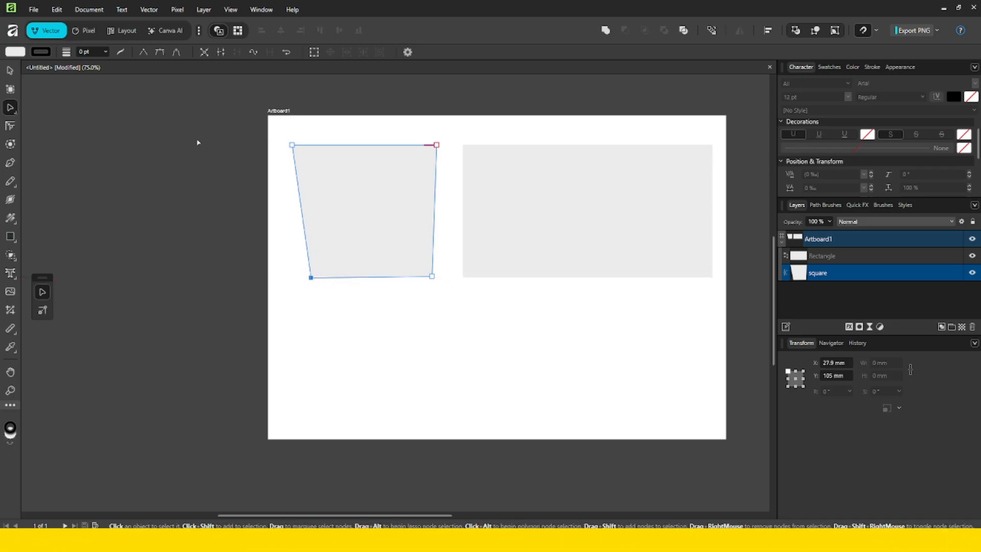
left_click(159, 53)
left_click_drag(335, 300, 284, 287)
left_click_drag(341, 266, 333, 298)
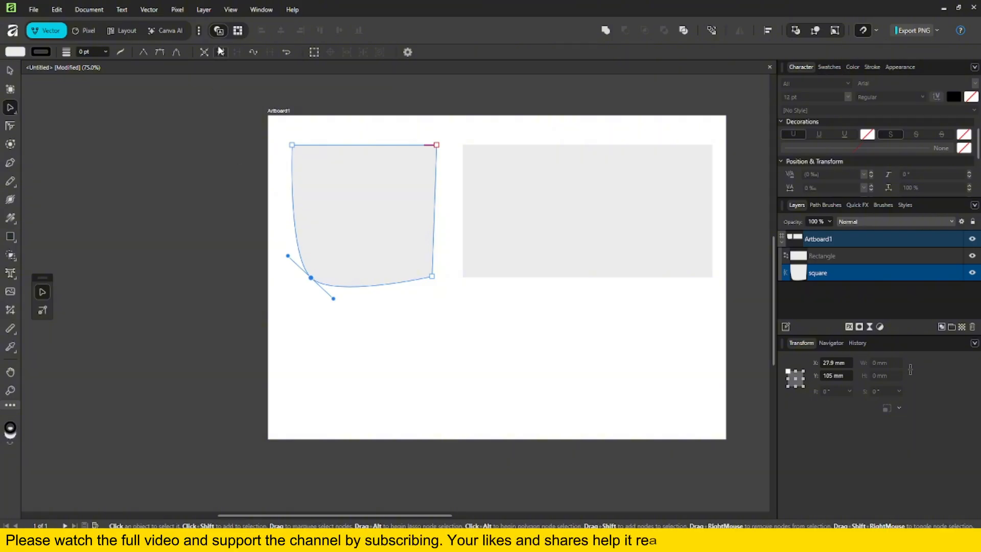
left_click(147, 53)
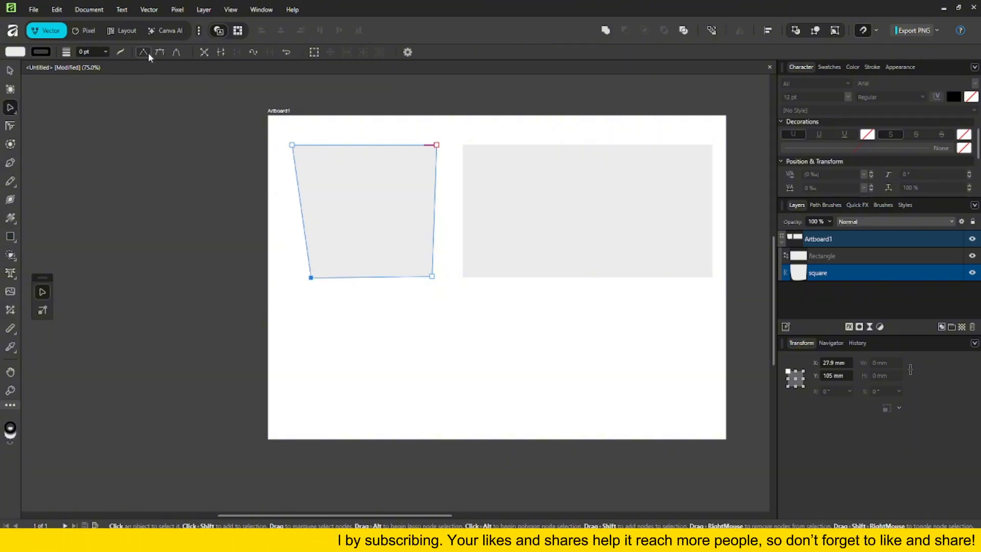
Convert the lower-left node to smart, insert a node midway along the left edge and pull it inward to about X 51.2 mm, Y 62 mm.
left_click(176, 52)
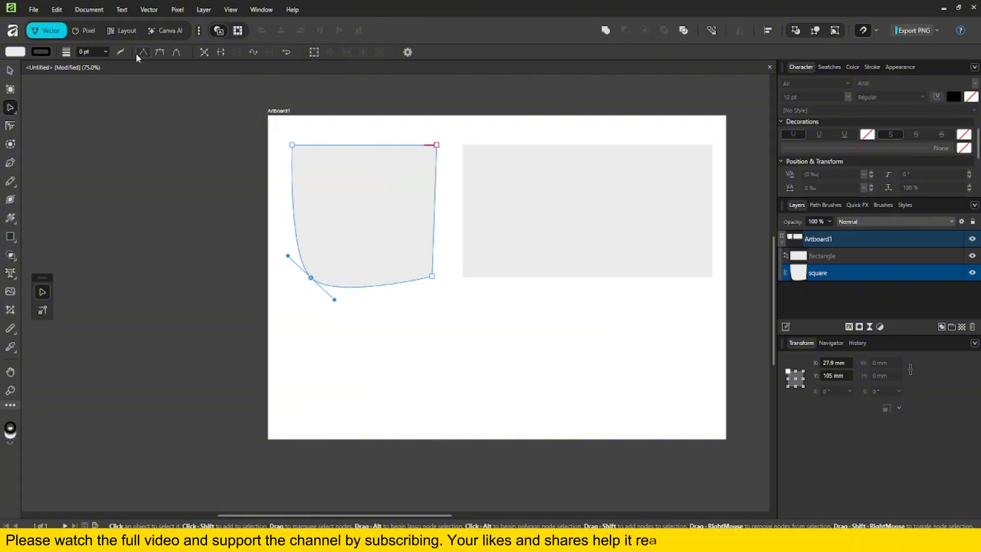
mouse_move(310, 279)
left_mouse_down()
mouse_move(276, 282)
mouse_move(311, 268)
mouse_move(414, 287)
mouse_move(350, 274)
mouse_move(328, 305)
mouse_move(327, 273)
mouse_move(312, 263)
left_mouse_up()
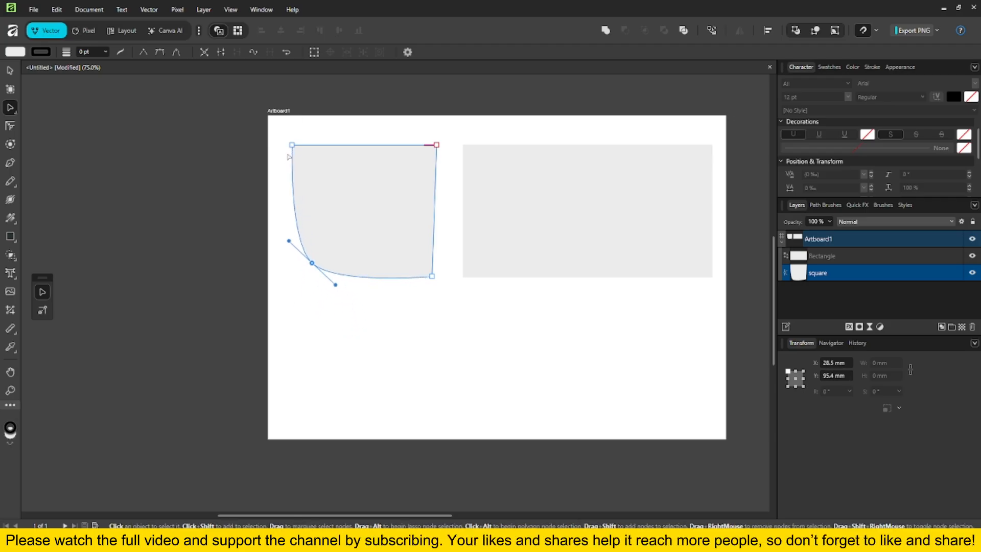
key("ctrl+z")
left_click(203, 52)
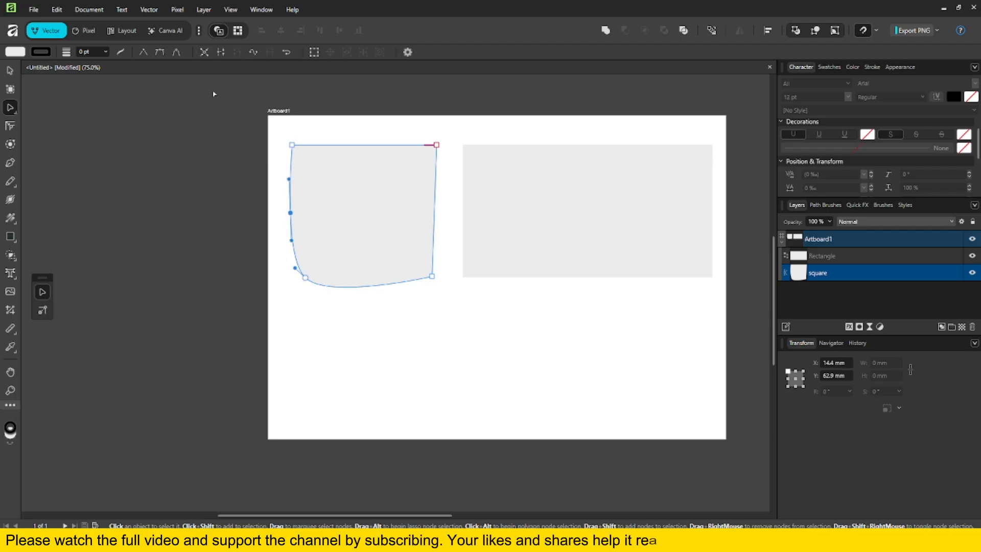
left_click(290, 213)
left_click_drag(290, 213, 347, 211)
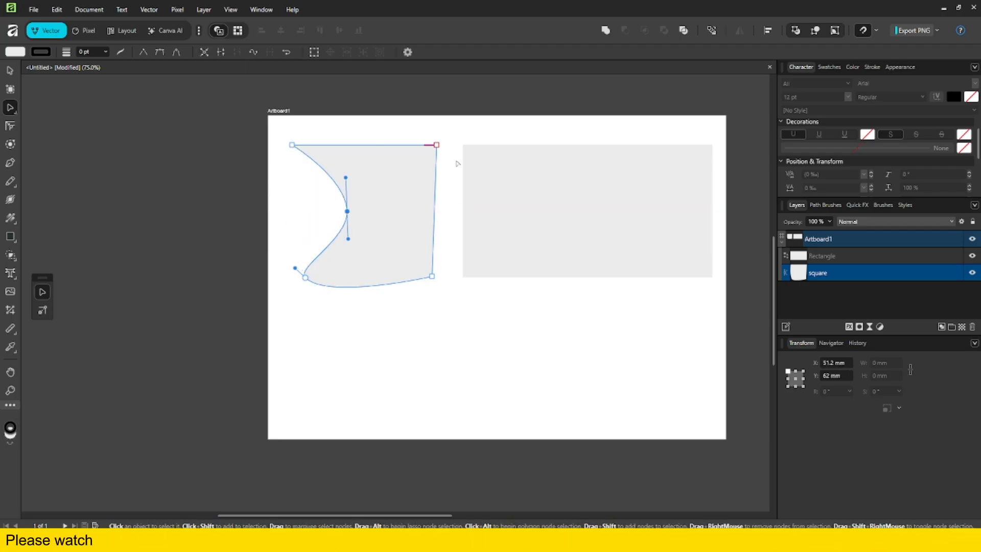
Insert a node midway along the shape's right edge and pull it outward to about X 136.3 mm, Y 62 mm.
left_click(437, 145)
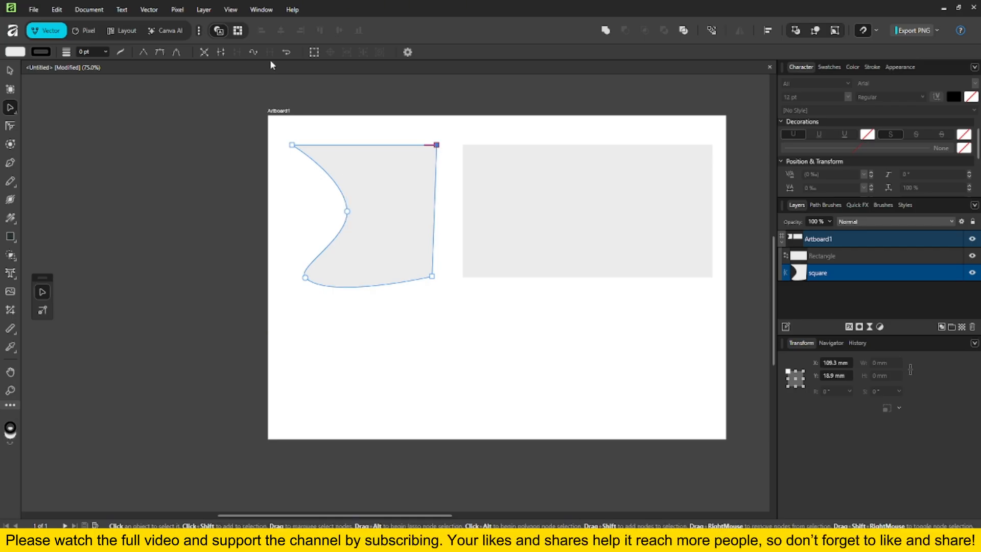
left_click(207, 53)
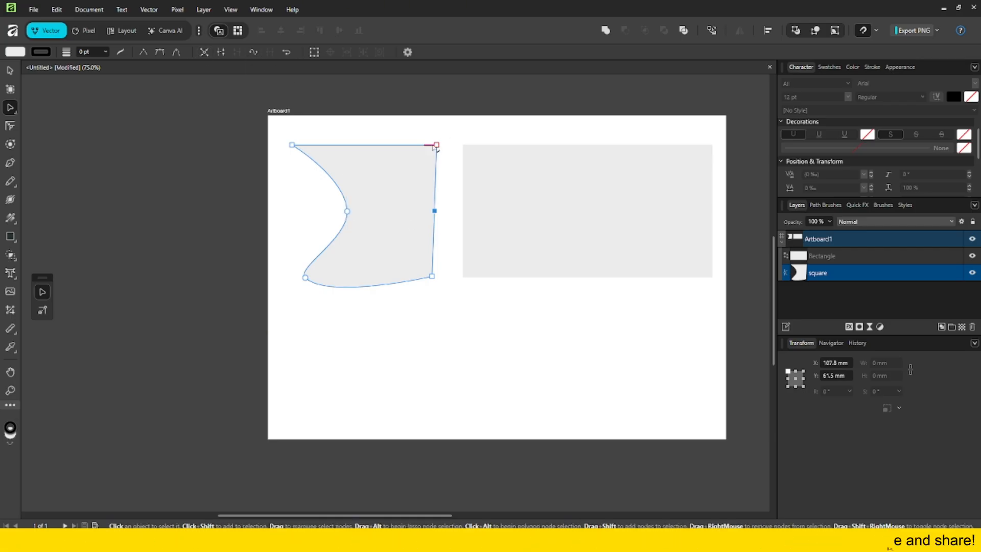
left_click_drag(434, 211, 479, 212)
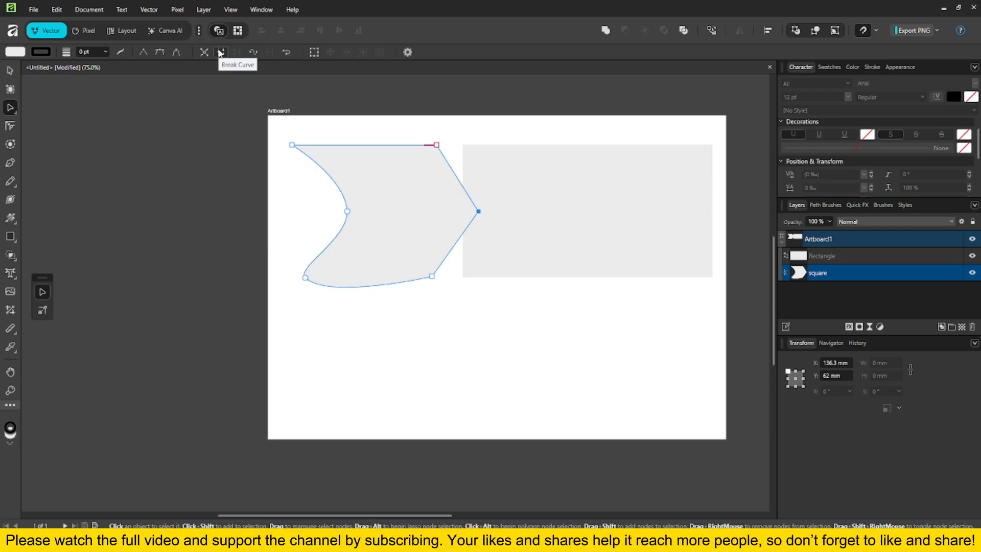
Break the curve at the right tip, spread its two ends up and down, and move the upper-right corner to about X 59.3 mm, Y 11 mm.
left_click(220, 53)
left_click_drag(477, 212, 463, 146)
left_click_drag(421, 137, 456, 126)
left_click_drag(479, 212, 457, 340)
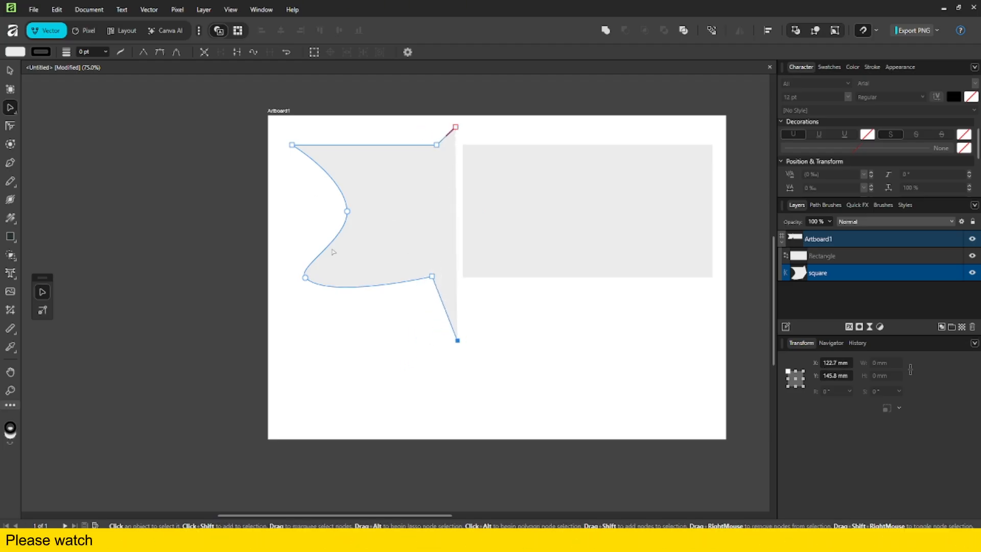
left_click_drag(428, 148, 351, 136)
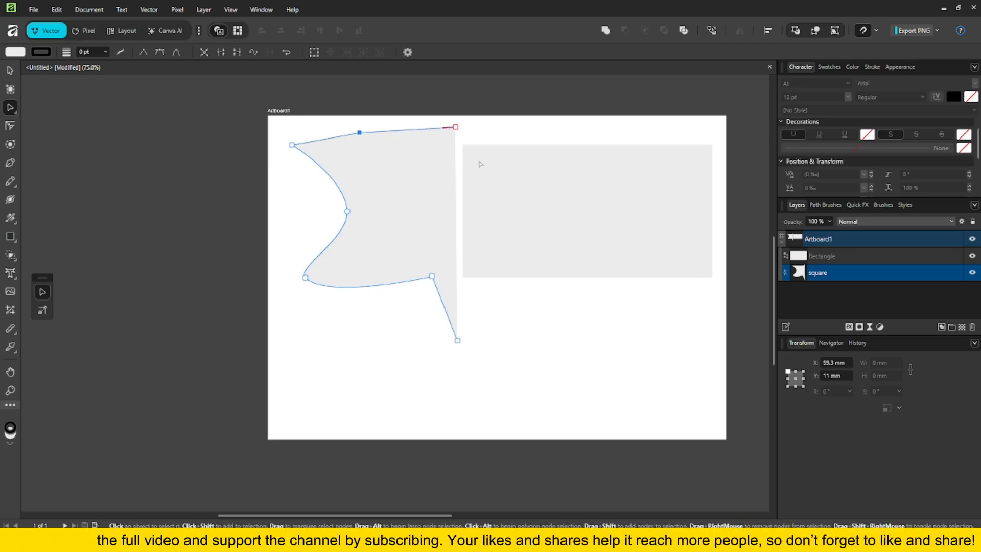
Close the broken curve, then move the left-edge node outward, the top-edge node upward and the upper-right node to about X 134.6 mm, Y 0 mm.
left_click(238, 56)
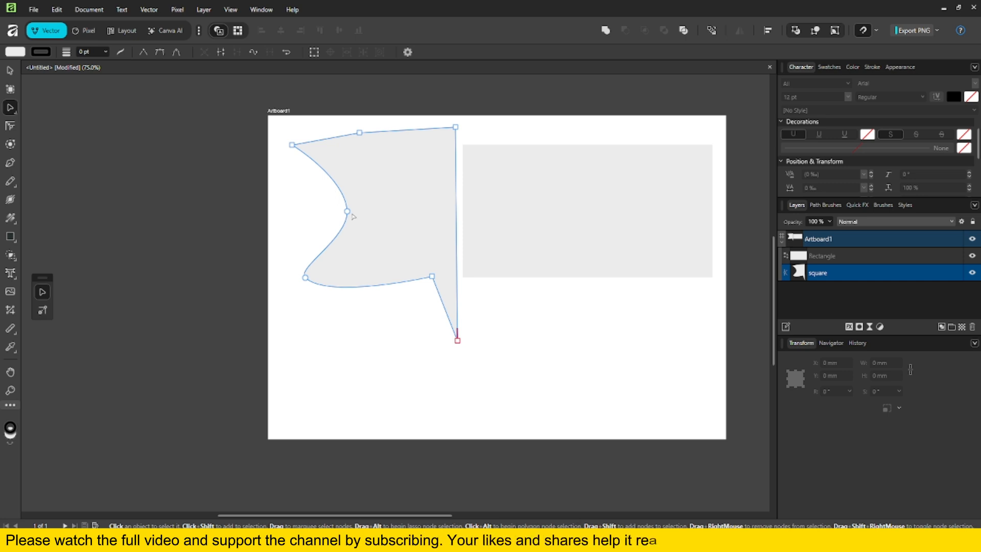
left_click_drag(347, 211, 310, 219)
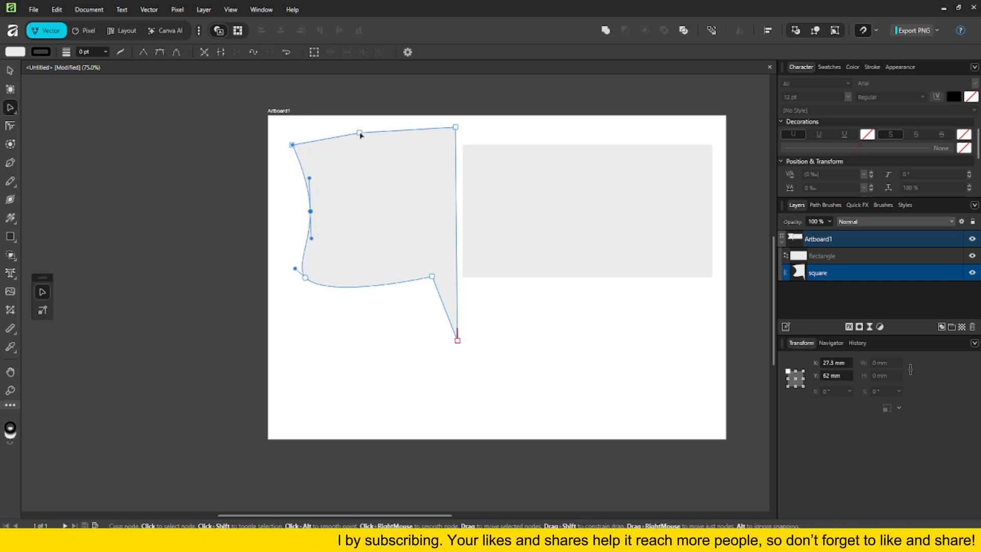
left_click_drag(360, 132, 363, 109)
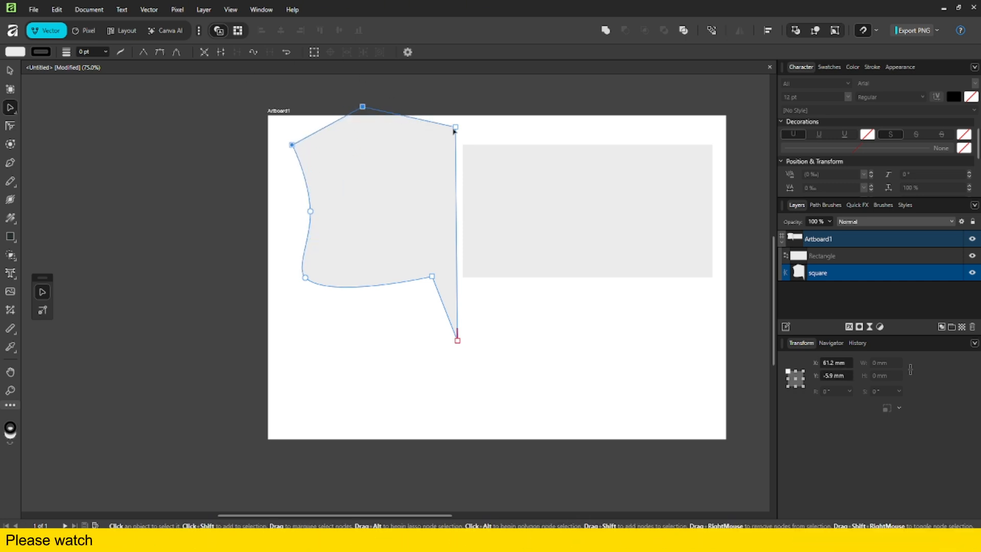
left_click(465, 113)
left_click_drag(455, 126, 476, 116)
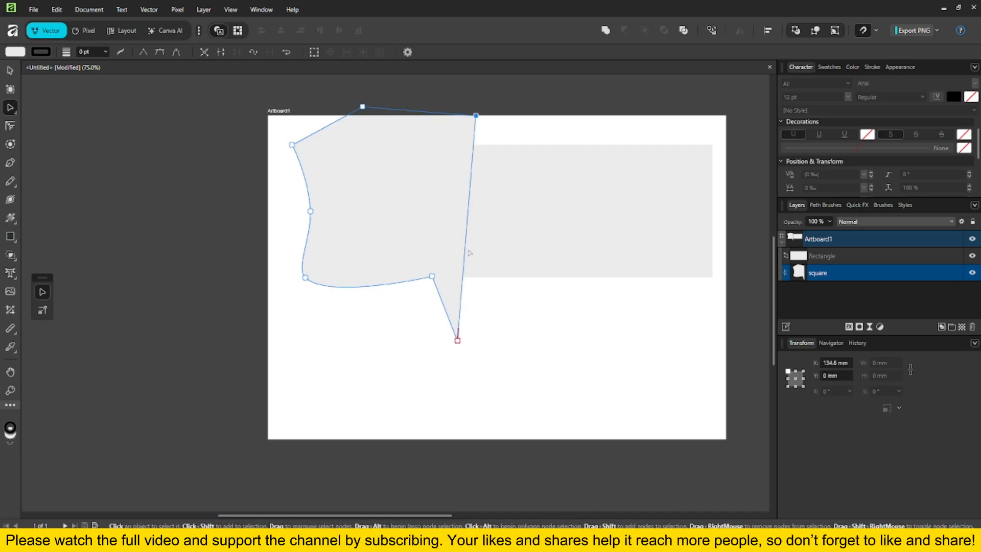
Raise the shape's lower-right tip to continue its lower edge, and move the top-edge node down to about X 79.1 mm, Y 18.9 mm.
left_click_drag(457, 340, 463, 336)
left_click_drag(492, 256, 497, 263)
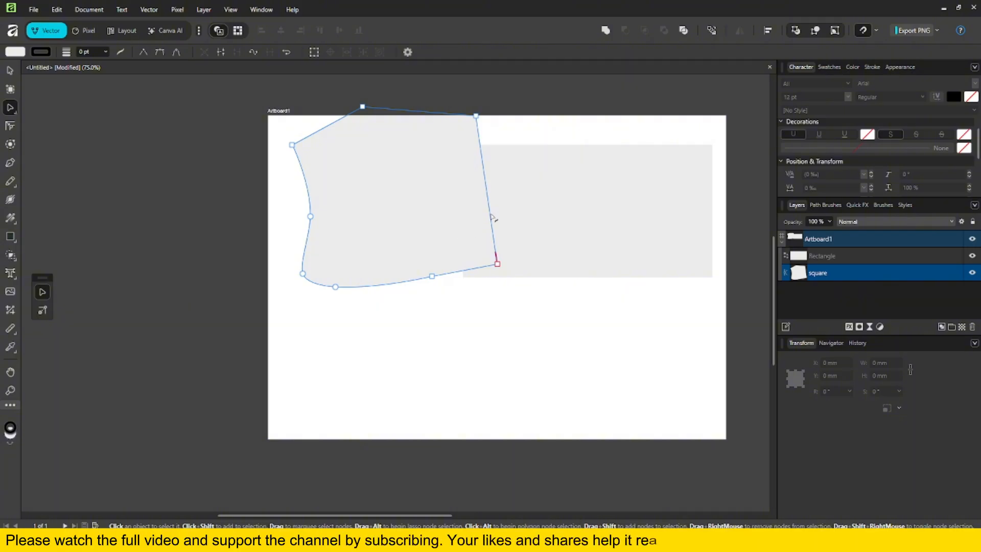
left_click_drag(363, 107, 390, 145)
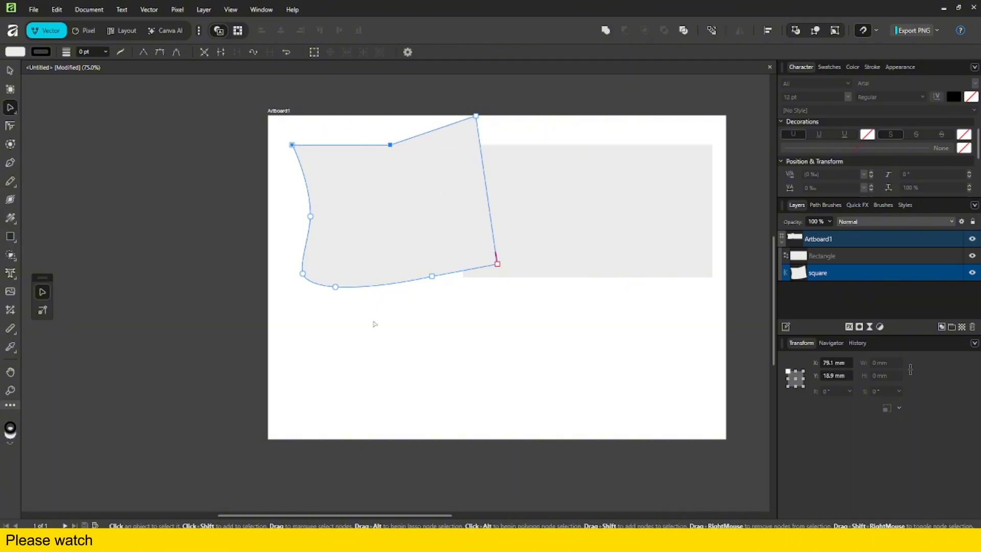
Draw an open three-node wavy curve about 178.2 by 23.2 mm below the shapes with the Pen tool, and select it as an object.
left_click(10, 163)
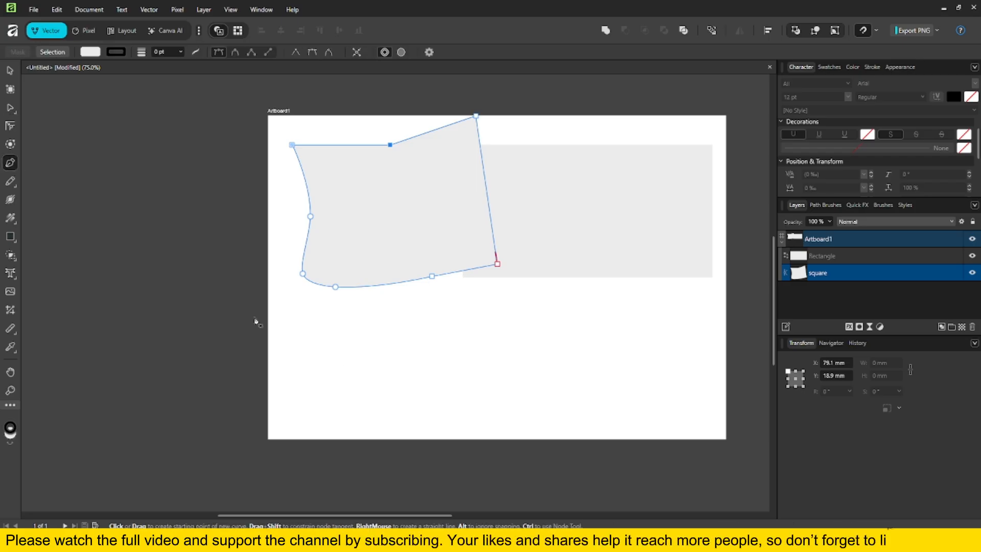
left_click(308, 357)
left_click_drag(427, 332, 467, 346)
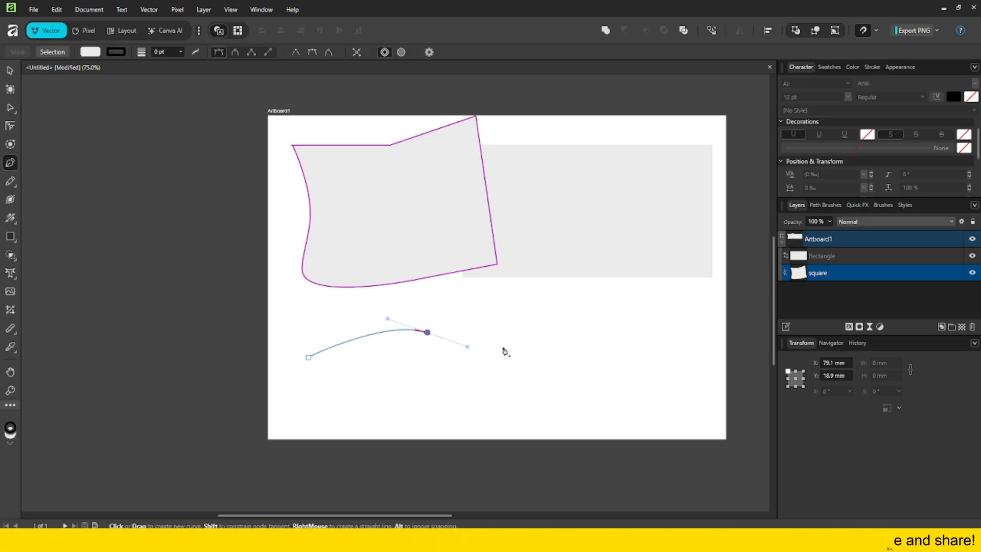
left_click_drag(583, 321, 613, 292)
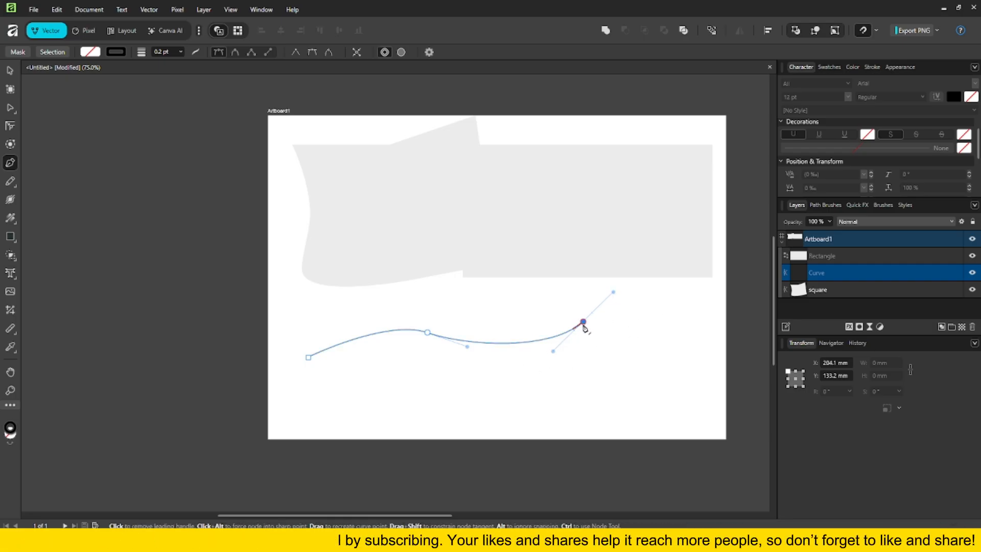
left_click(8, 71)
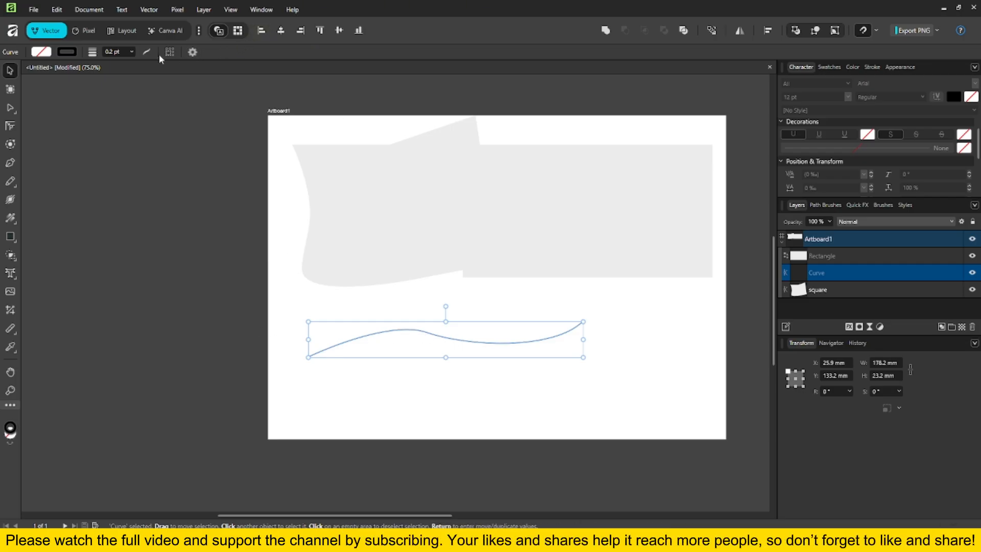
Apply Smooth Curve to the wavy pen curve with the Node tool.
right_click(10, 108)
left_click(11, 108)
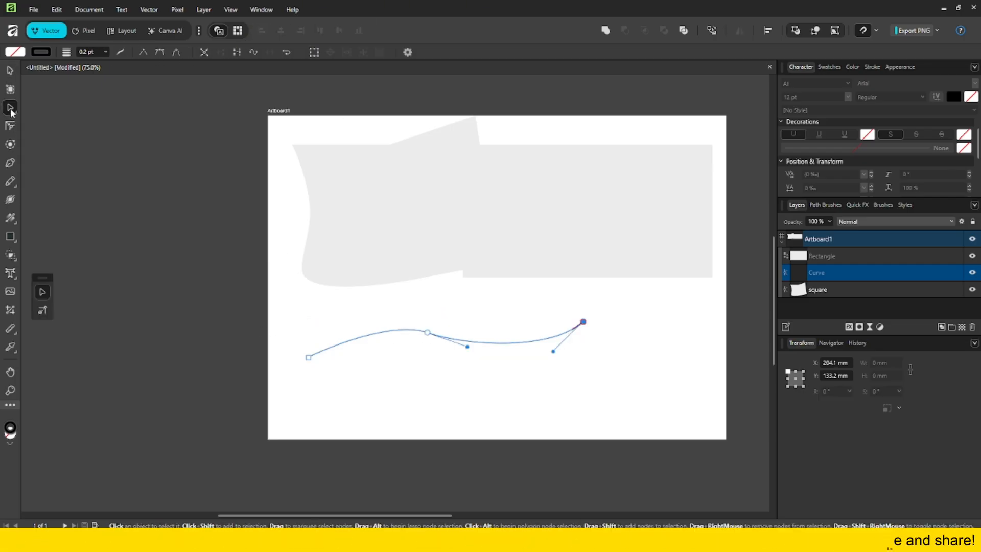
left_click(256, 53)
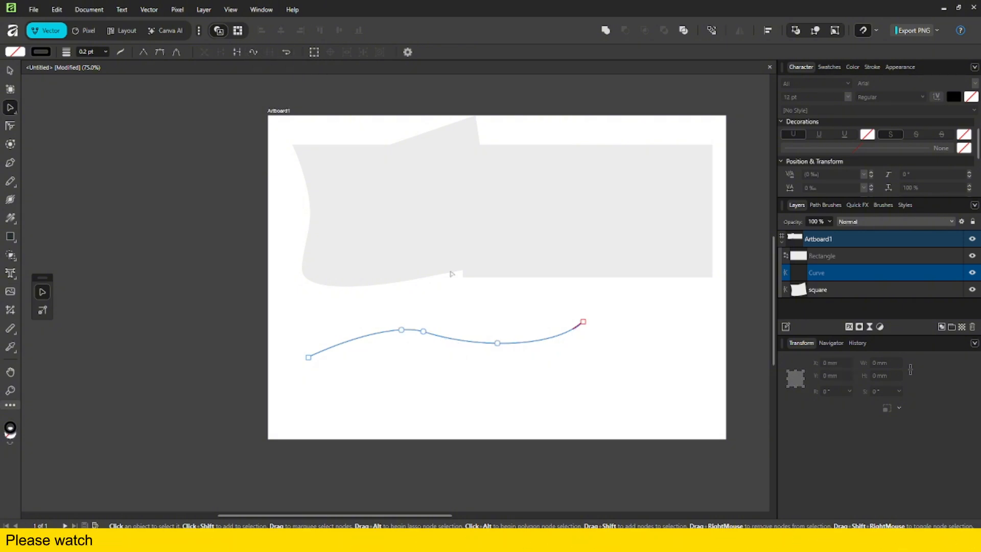
Pull the wavy curve's trough node down to about X 148.5 mm, Y 157.8 mm and smooth the curve twice more.
left_click(490, 342)
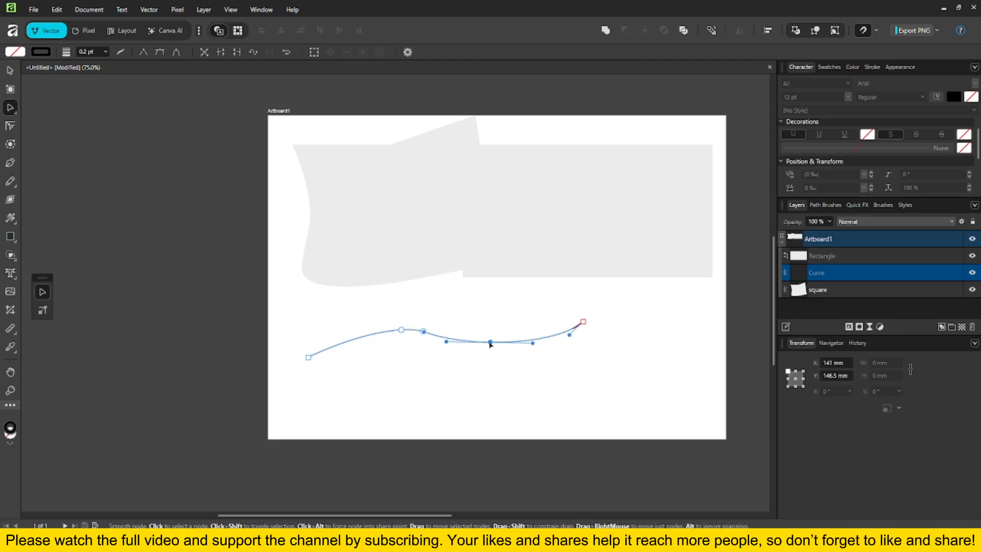
left_click_drag(492, 342, 497, 358)
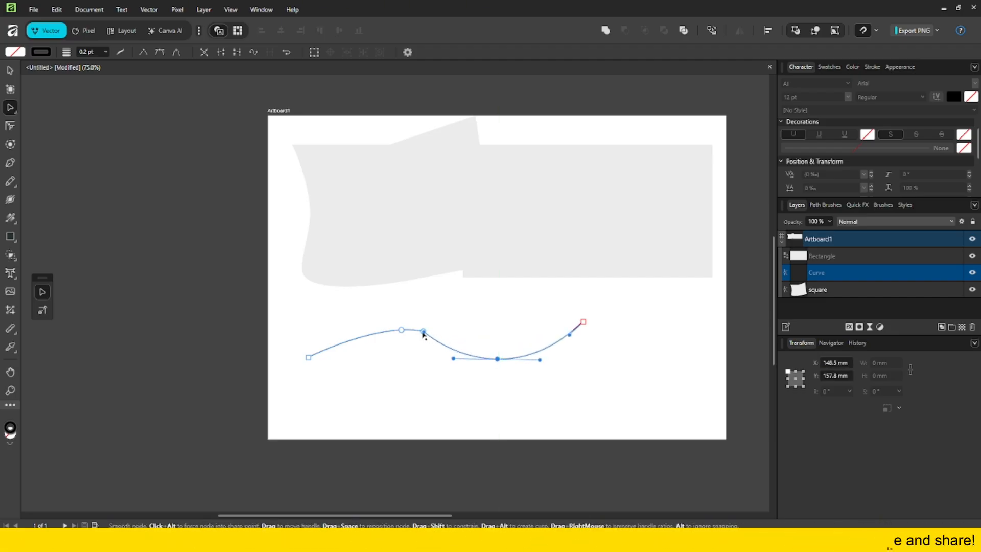
left_click(254, 52)
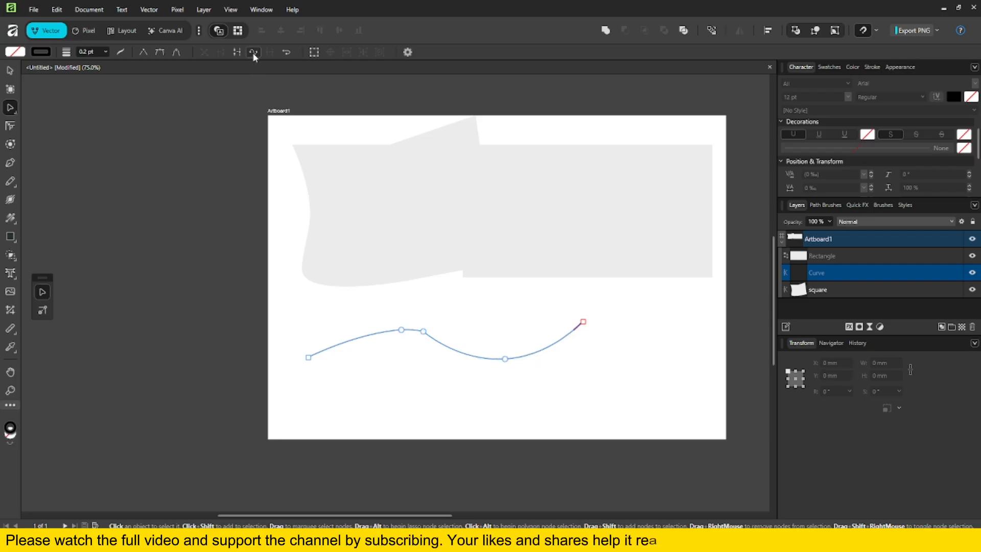
left_click(252, 52)
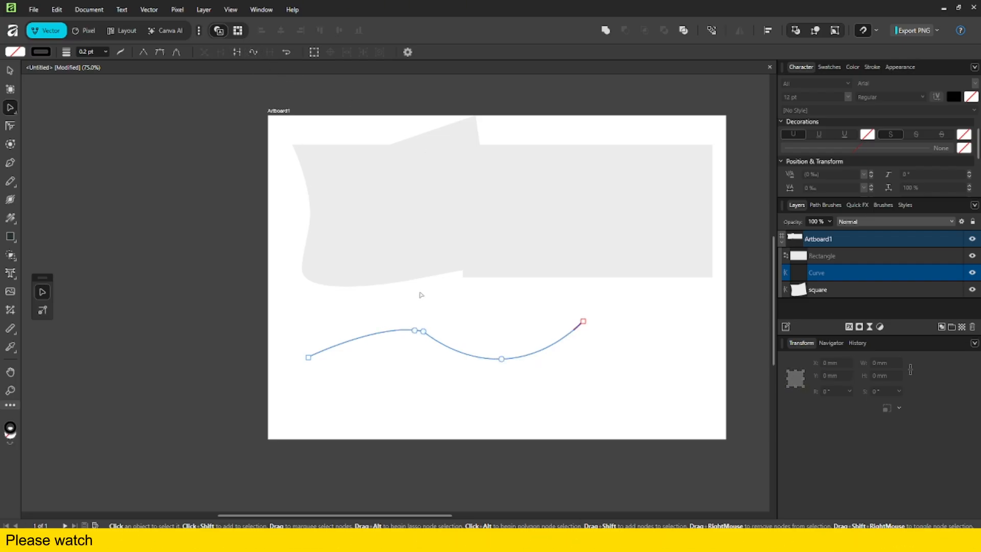
Reselect the wavy curve, reposition its crest node and move the adjacent node to about X 104.5 mm, Y 145.5 mm, then smooth the curve again.
left_click(609, 322)
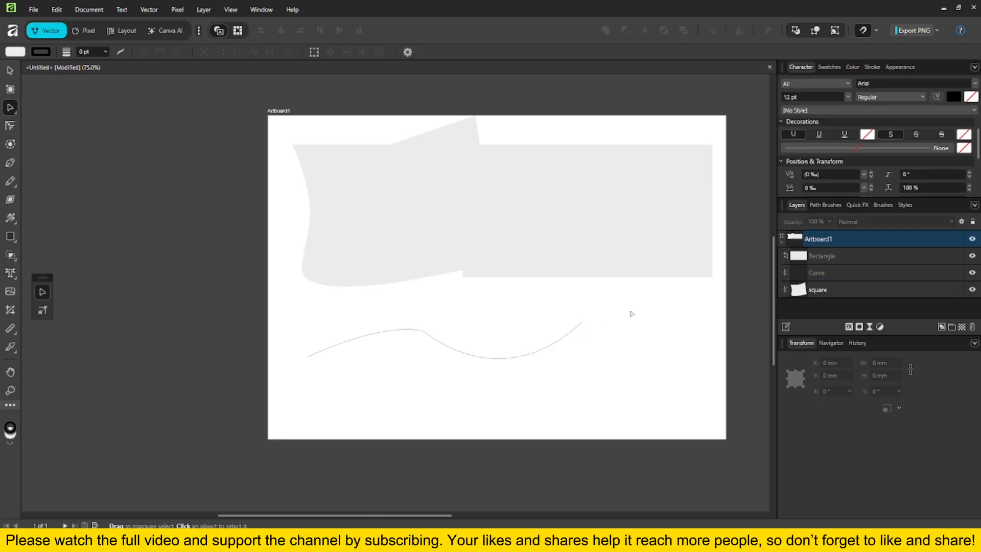
left_click_drag(622, 307, 337, 378)
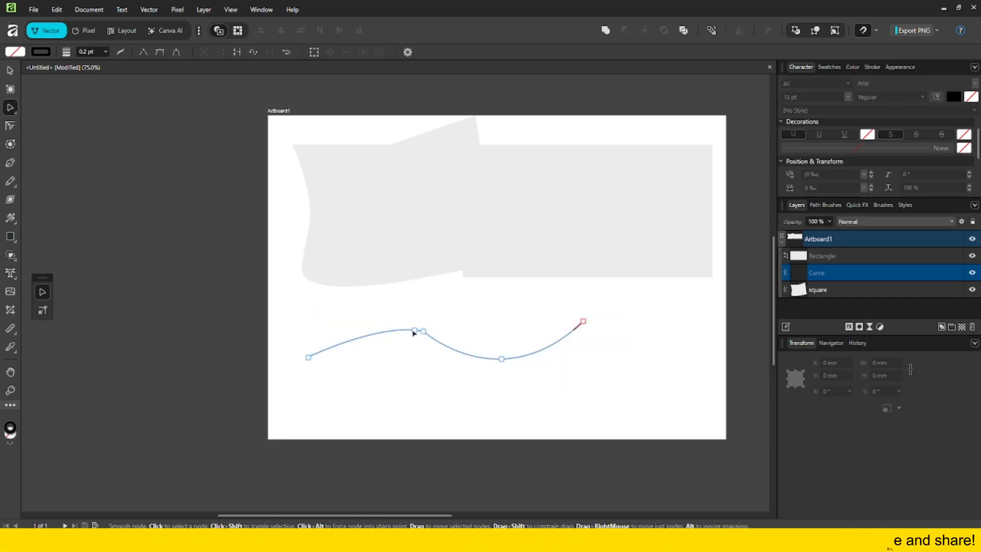
left_click(384, 333)
left_click_drag(382, 334, 427, 344)
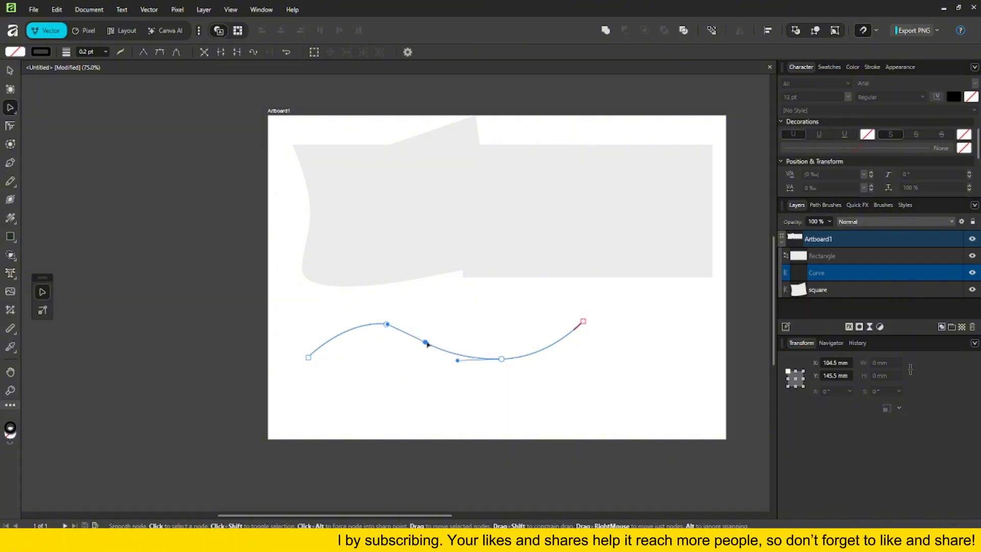
left_click(254, 54)
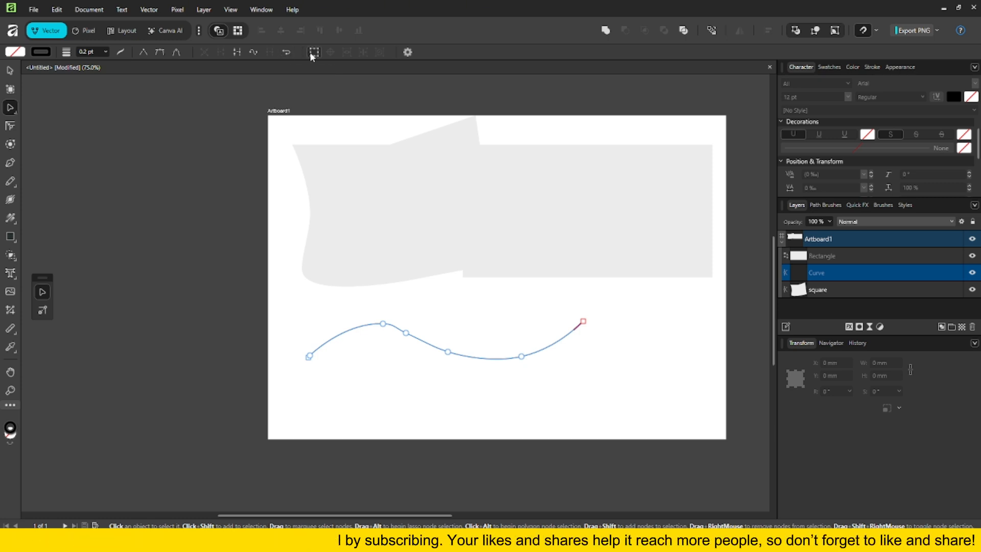
left_click(412, 60)
left_click(412, 61)
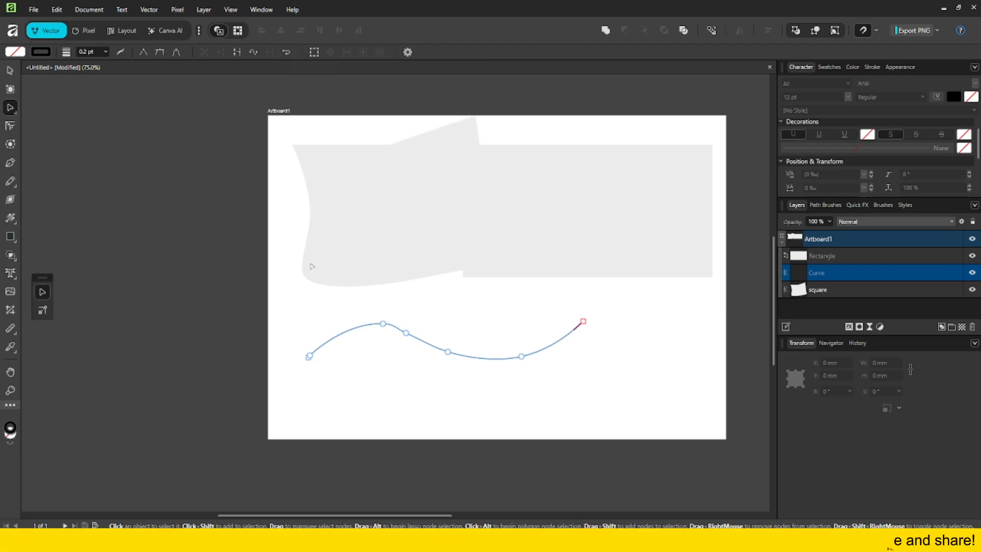
Select all of the wavy curve's nodes and increase its stroke width to 13.8 pt.
mouse_move(302, 327)
left_mouse_down()
mouse_move(388, 405)
mouse_move(509, 408)
left_mouse_up()
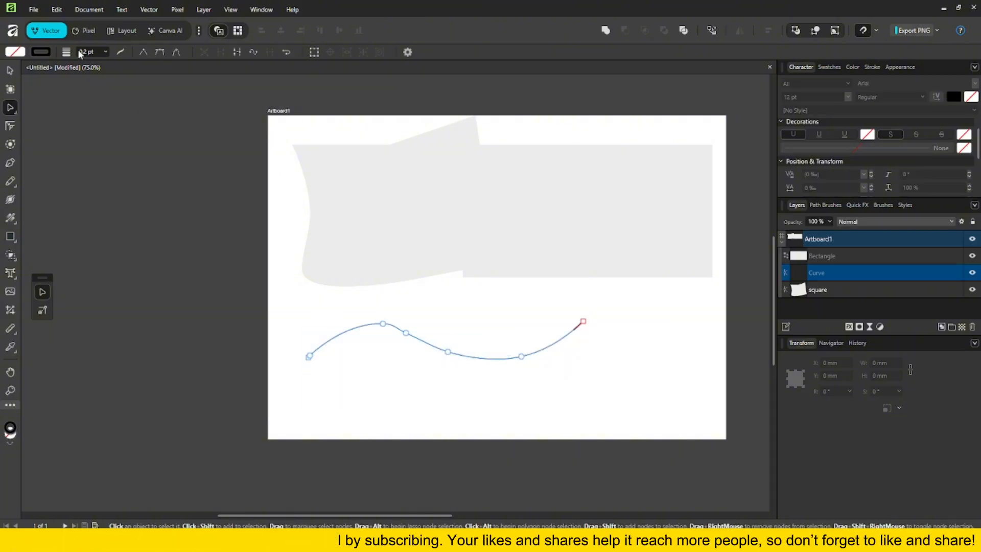
left_click(101, 52)
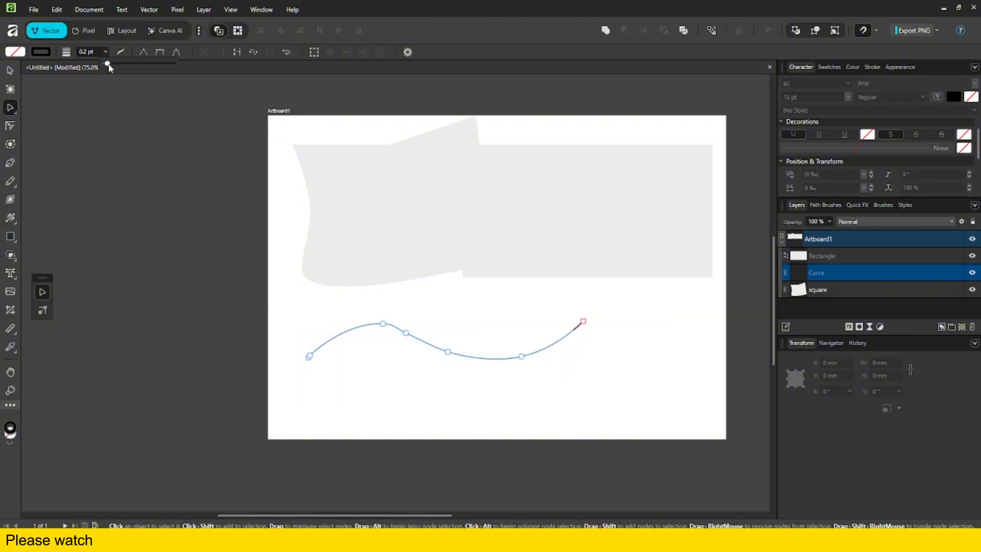
left_click_drag(108, 65, 127, 65)
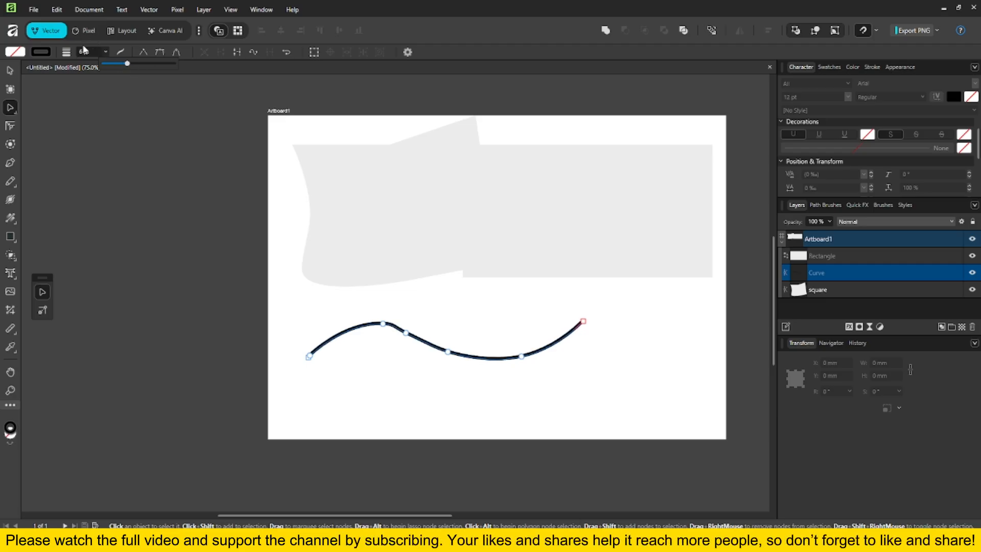
left_click(119, 51)
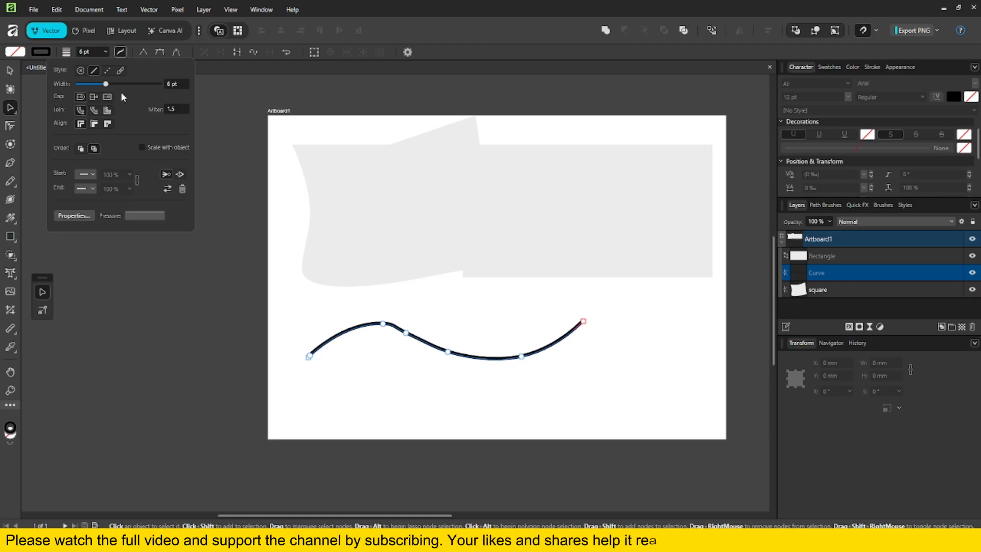
left_click_drag(107, 87, 116, 84)
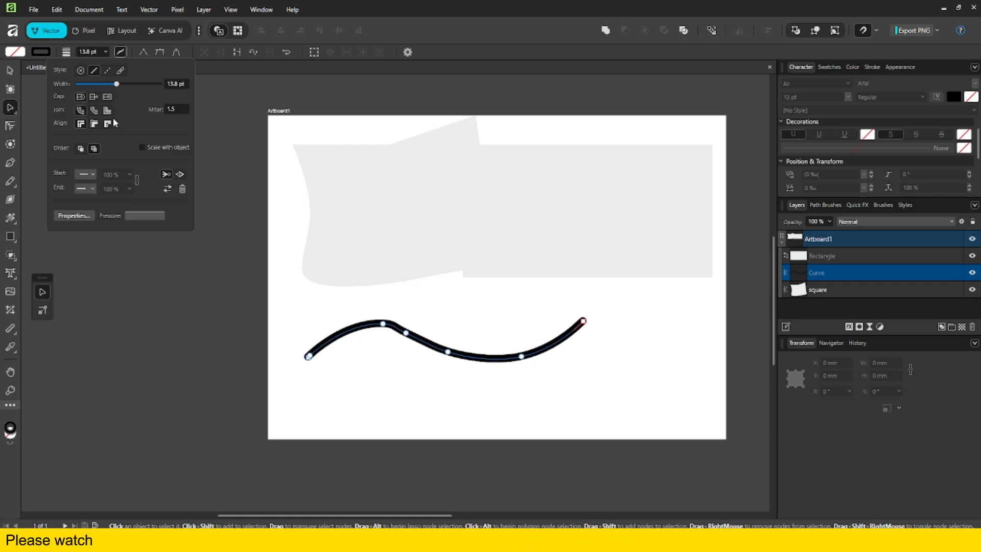
Add an arrowhead at 100 % to the start of the wavy curve's stroke.
left_click(169, 173)
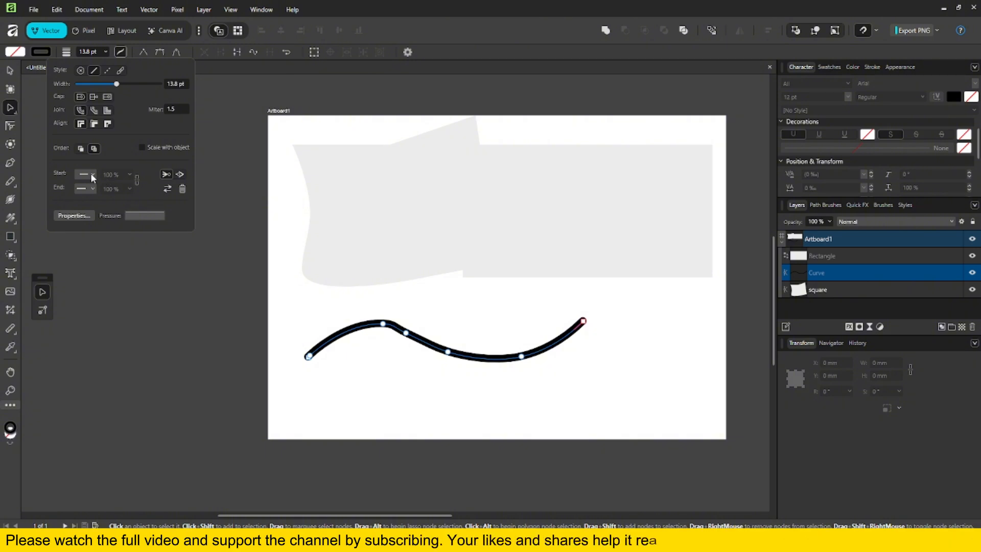
left_click(90, 174)
left_click(97, 190)
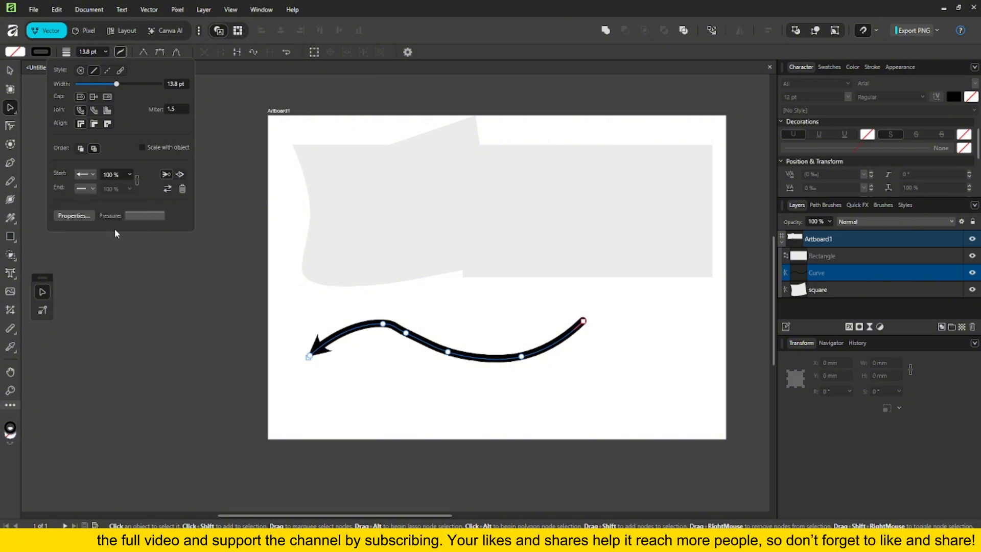
Reverse the wavy curve's direction, reverse it back, and deselect the curve.
left_click(284, 53)
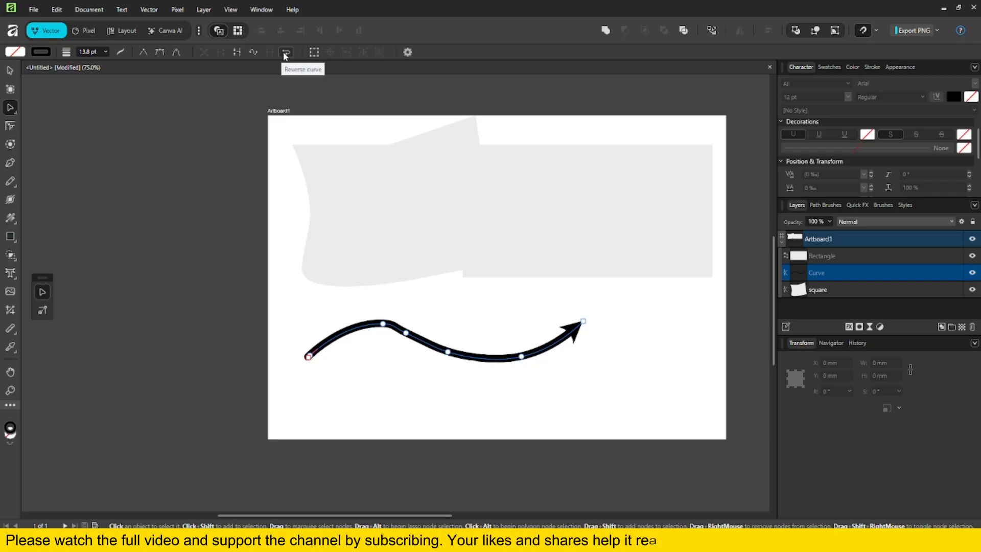
left_click(285, 54)
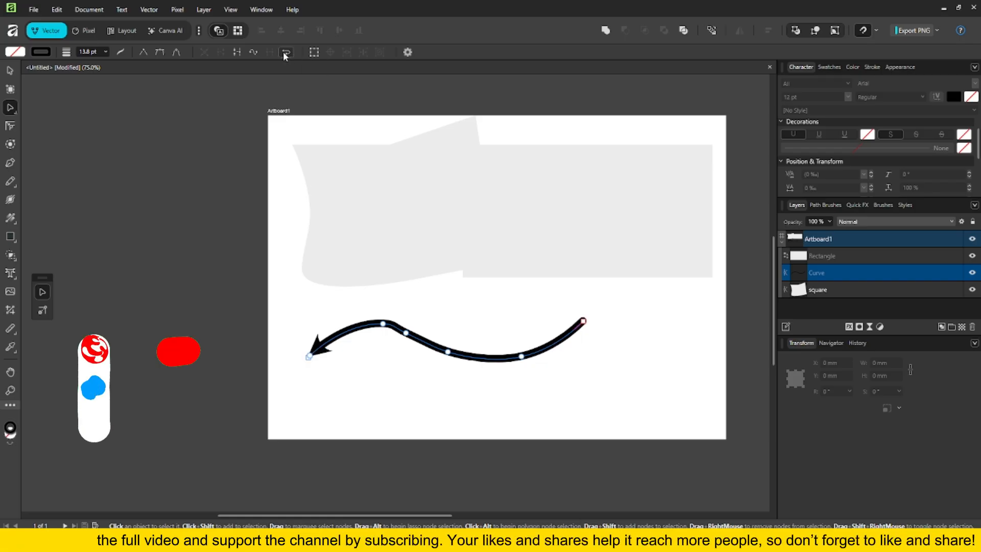
left_click(435, 301)
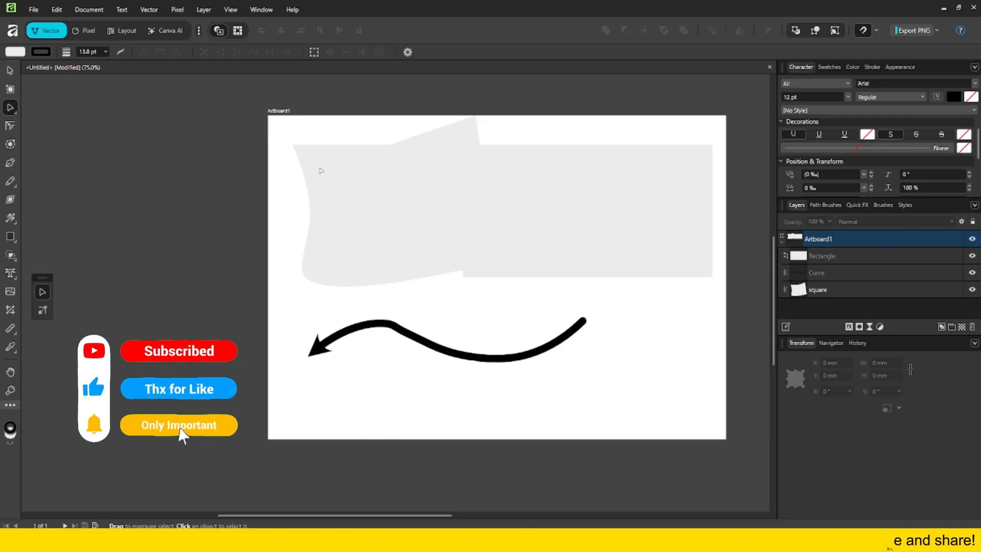
Reshape the square's nodes, moving the upper-left one to about X 15.6 mm, Y 8.3 mm and the lower-edge one to about X 83.1 mm, Y 109.7 mm.
left_click_drag(320, 170, 281, 255)
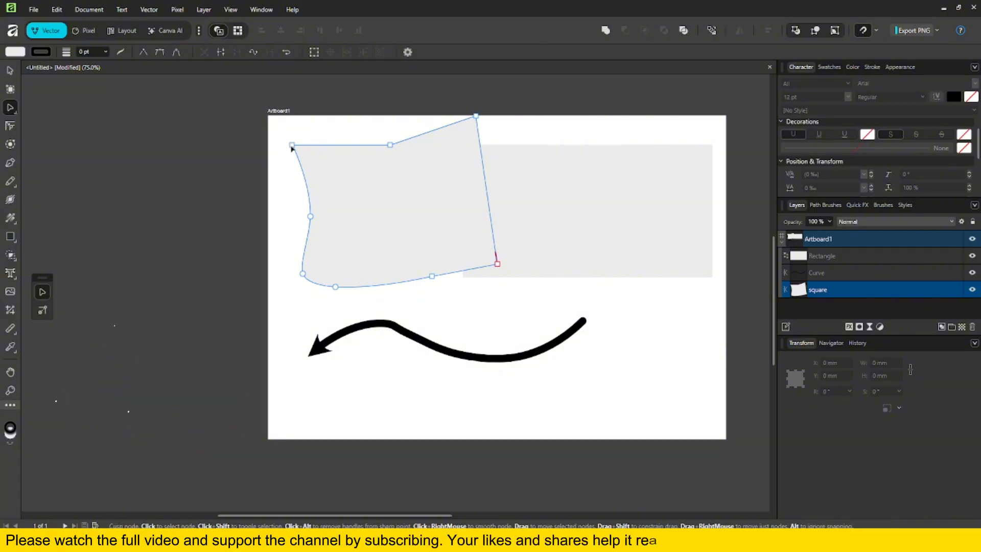
left_click_drag(292, 146, 287, 145)
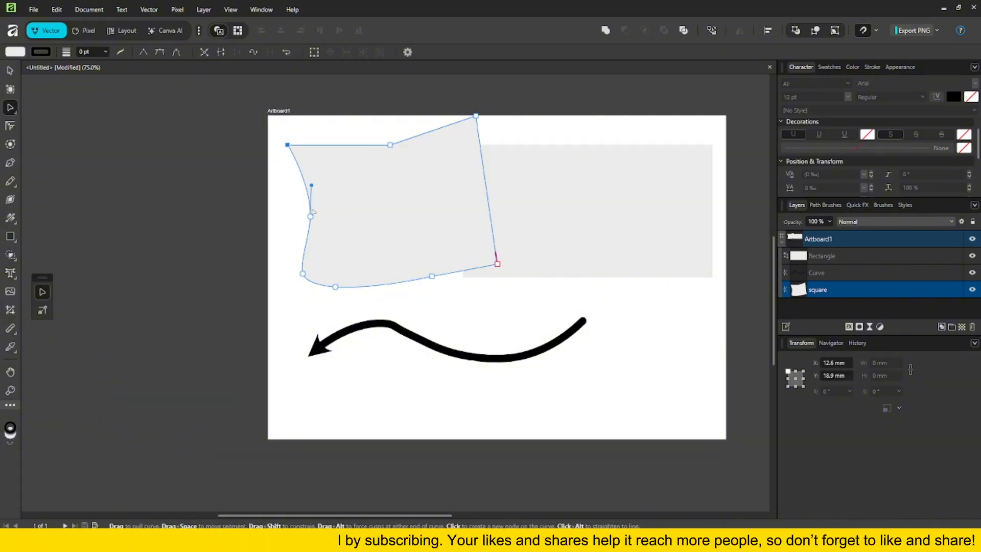
mouse_move(311, 185)
left_mouse_down()
mouse_move(276, 148)
mouse_move(308, 187)
left_mouse_up()
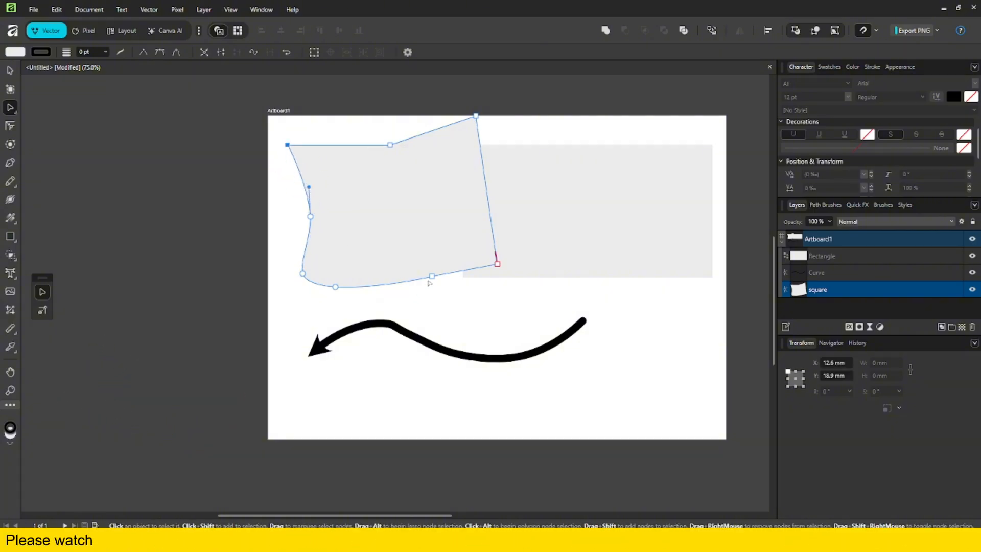
left_click_drag(497, 264, 397, 287)
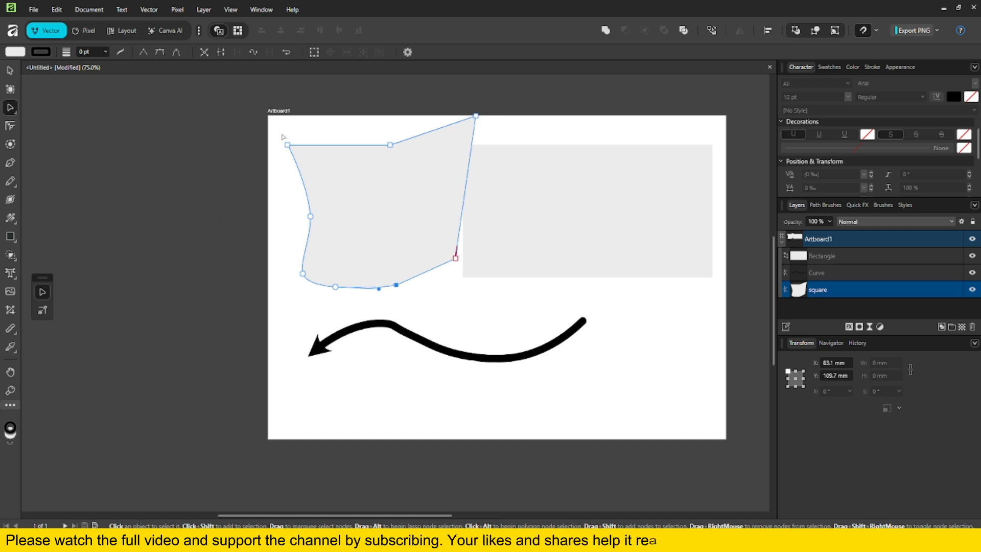
left_click_drag(287, 145, 292, 129)
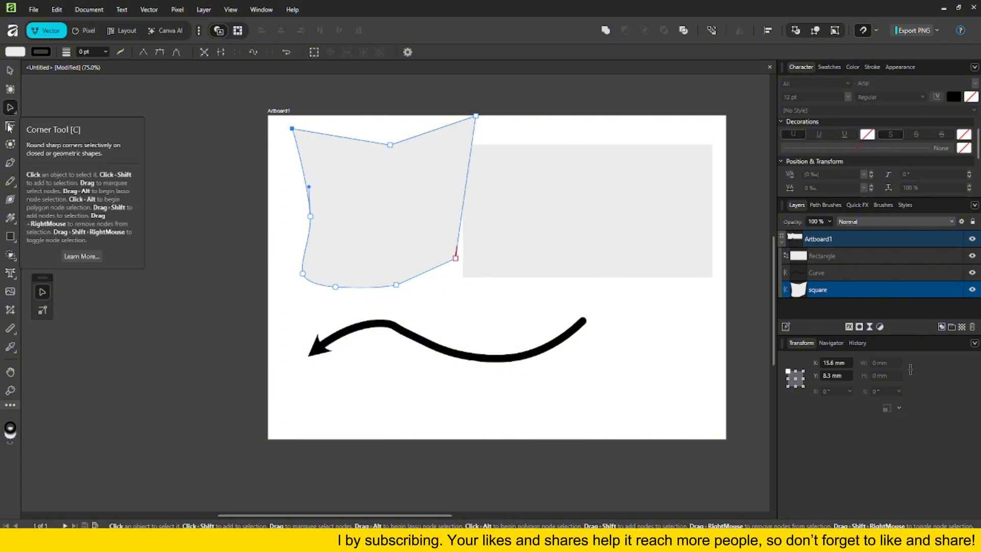
Round the square's upper-right corner to a radius of about 14.2 mm with the Corner tool.
left_click(10, 125)
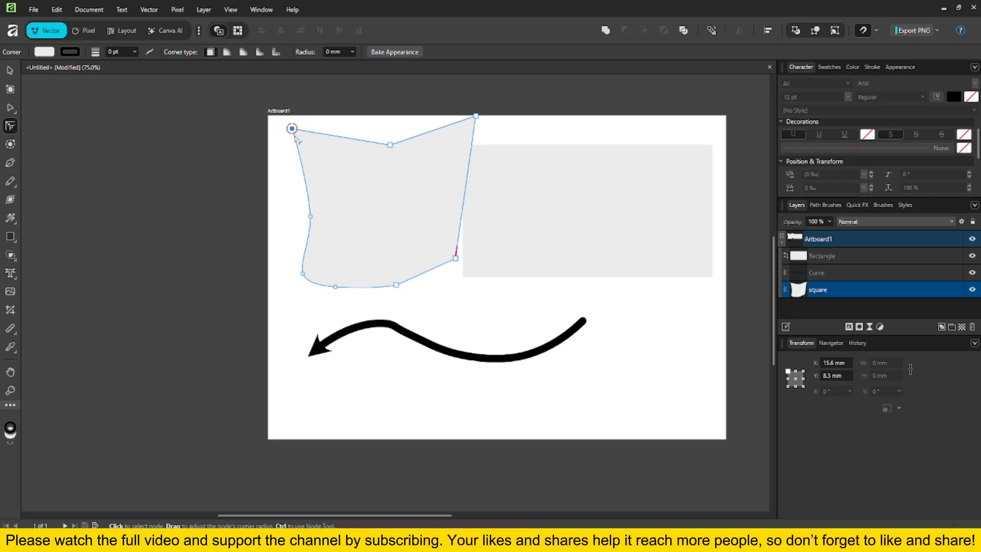
left_click(292, 130)
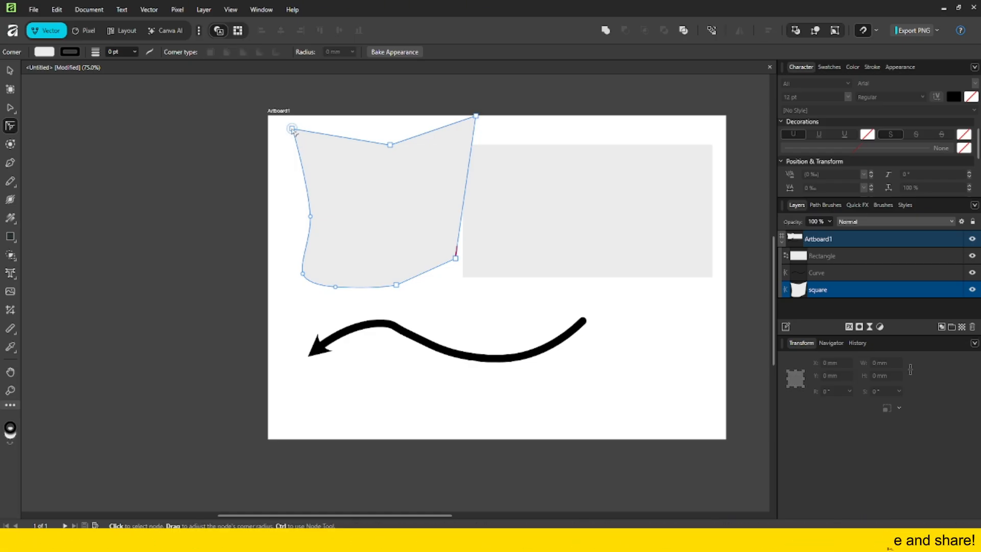
left_click(293, 130)
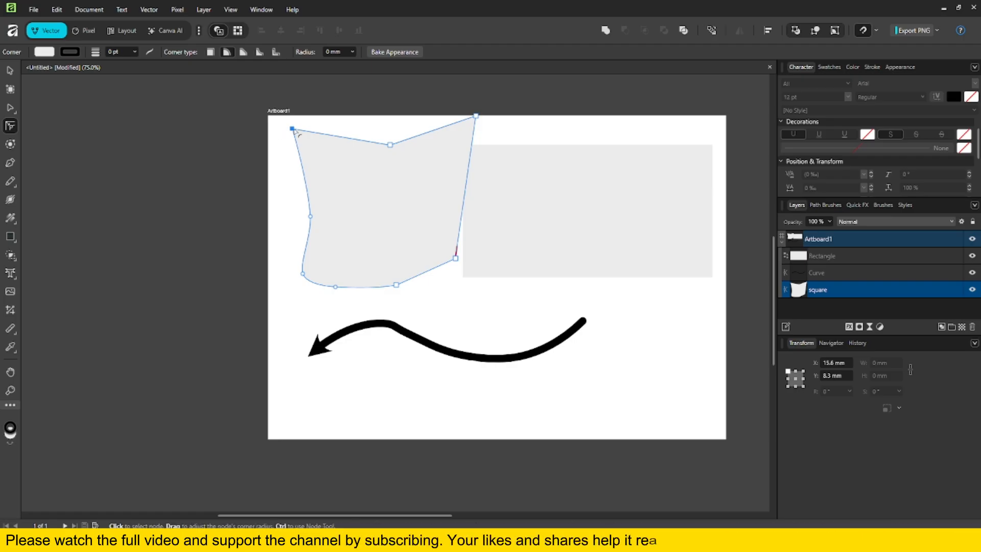
left_click(390, 145)
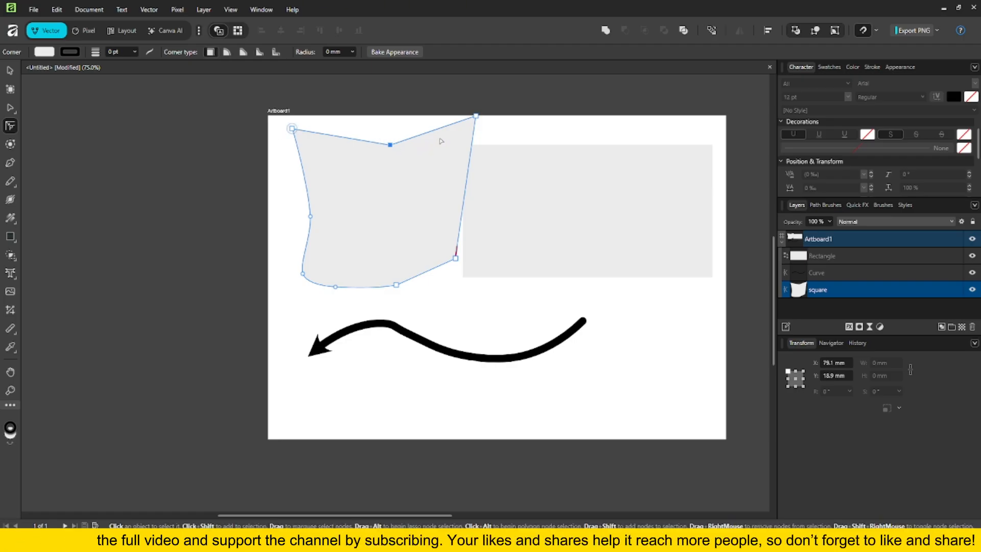
left_click(475, 116)
mouse_move(469, 137)
left_mouse_down()
mouse_move(449, 145)
mouse_move(434, 173)
mouse_move(471, 121)
left_mouse_up()
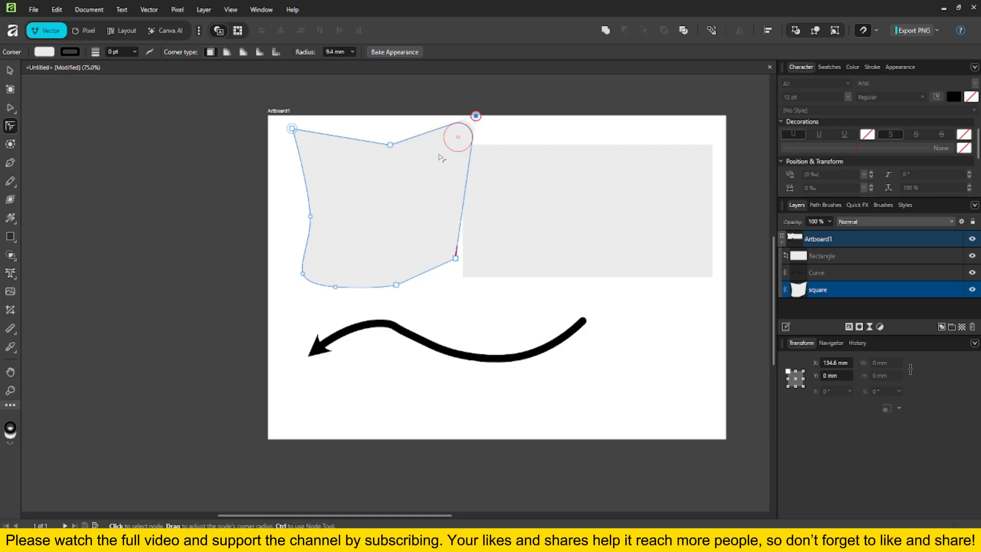
mouse_move(439, 157)
left_mouse_down()
mouse_move(393, 194)
mouse_move(444, 141)
mouse_move(394, 174)
mouse_move(476, 116)
mouse_move(419, 160)
mouse_move(445, 141)
left_mouse_up()
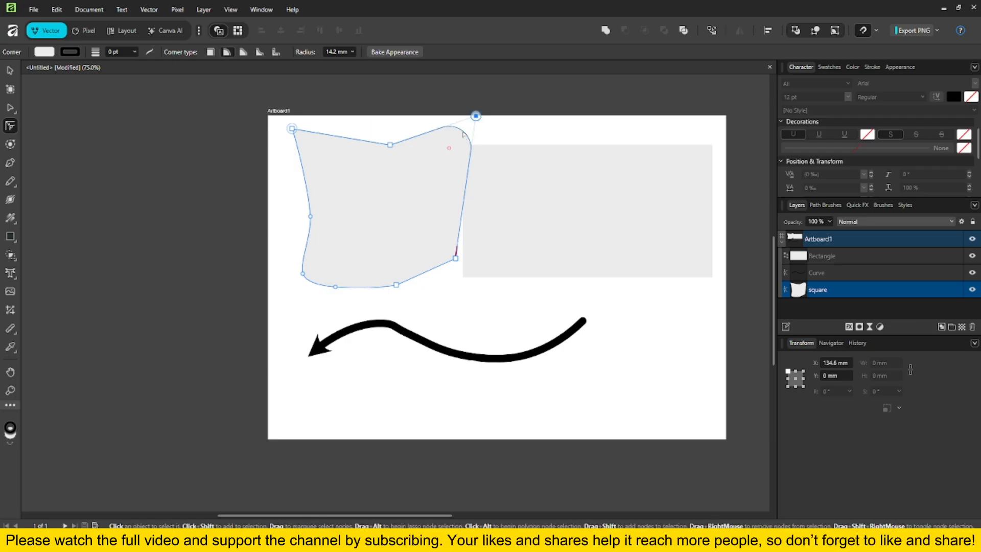
left_click(398, 224)
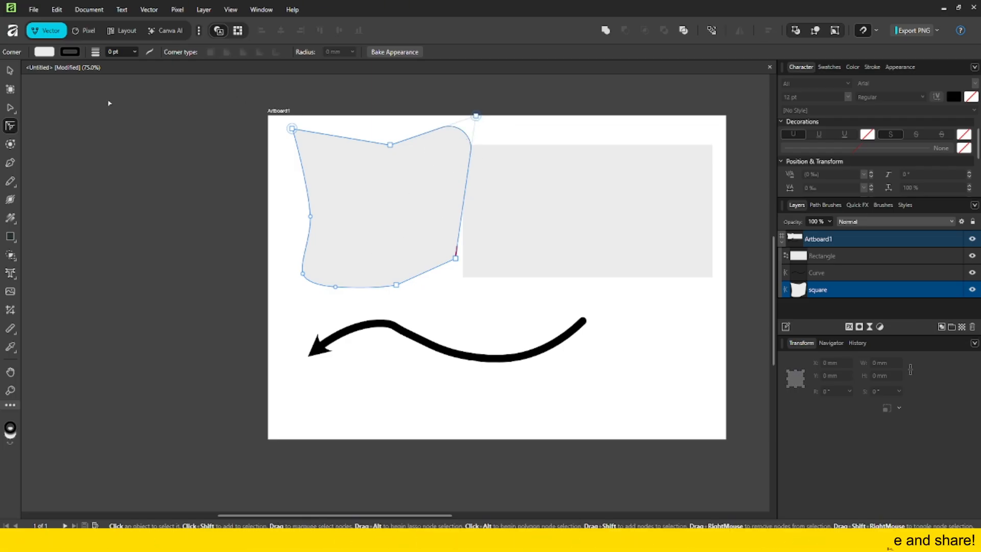
Move the reshaped square to about X 7.7 mm, Y 3 mm with the Move tool.
left_click(19, 72)
mouse_move(407, 168)
left_mouse_down()
mouse_move(376, 189)
mouse_move(390, 174)
left_mouse_up()
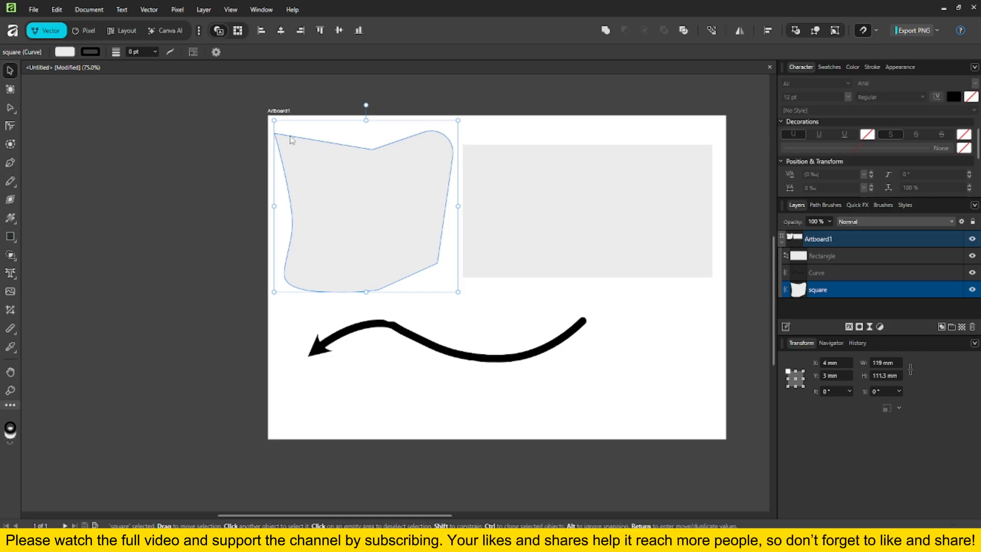
mouse_move(292, 142)
left_mouse_down()
mouse_move(301, 146)
mouse_move(290, 148)
left_mouse_up()
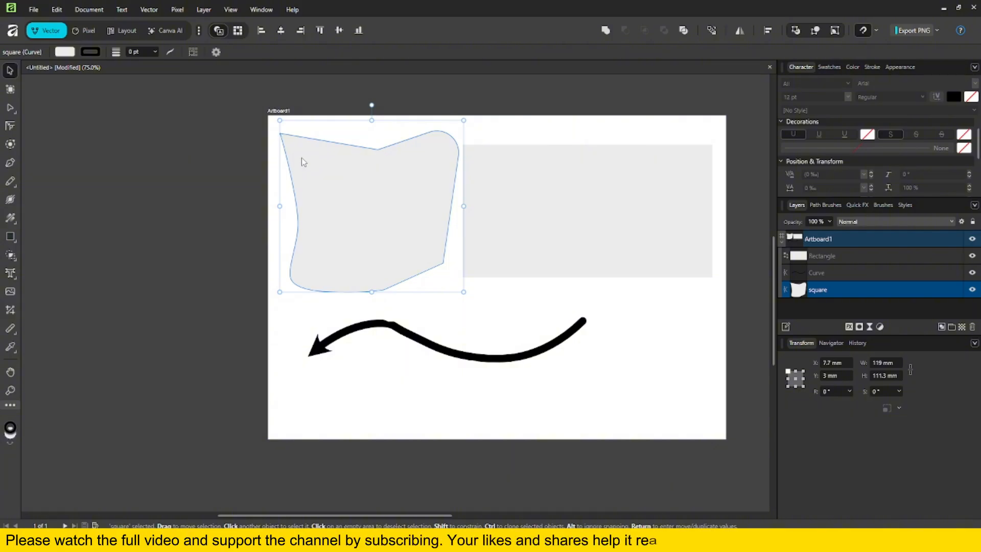
Select the square's corners with the Corner tool and try a smaller radius on the upper-right corner.
left_click(10, 127)
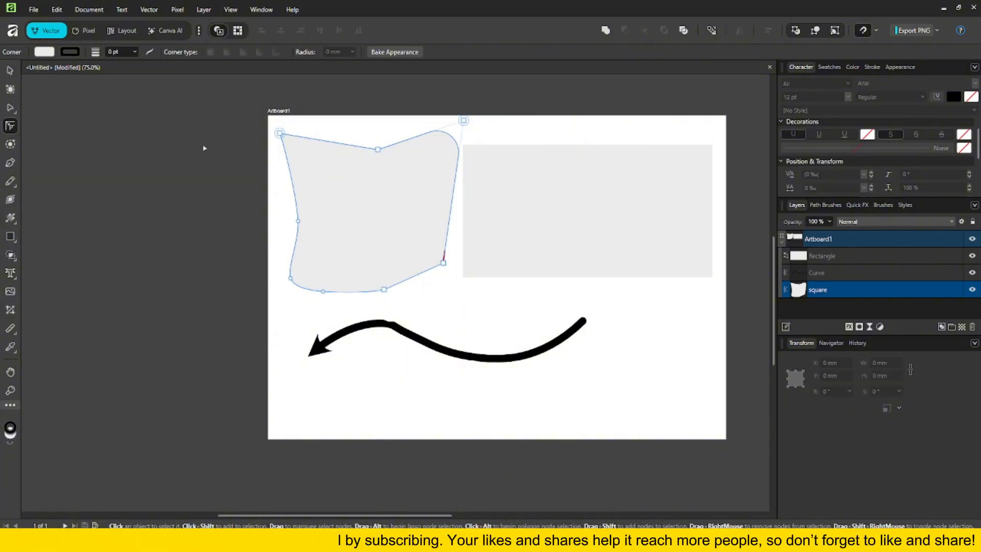
left_click(280, 133)
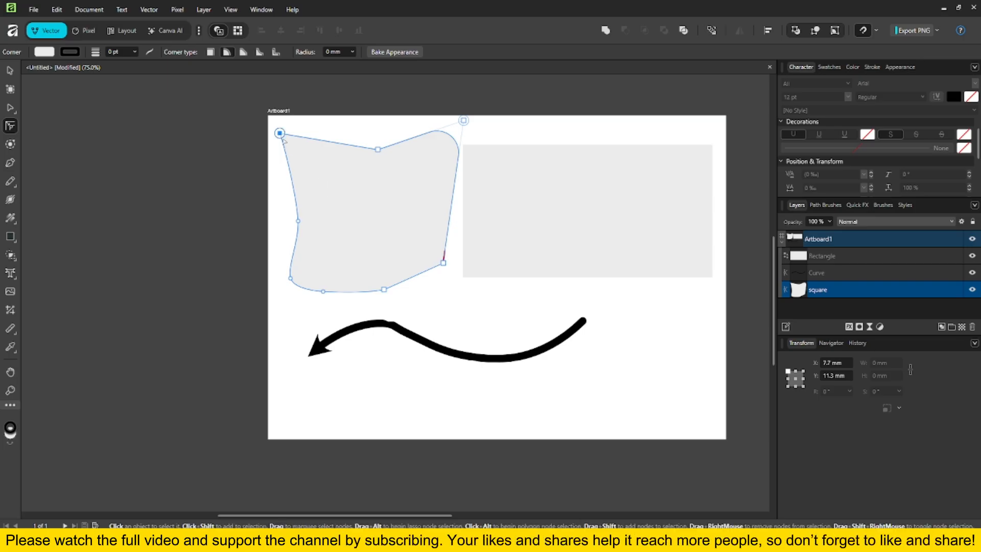
left_click(317, 160)
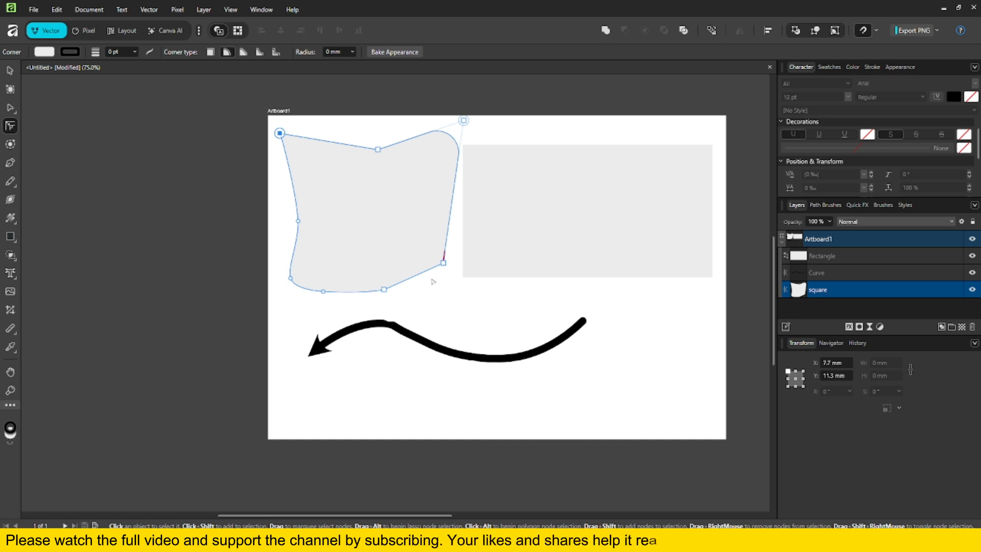
left_click(443, 262)
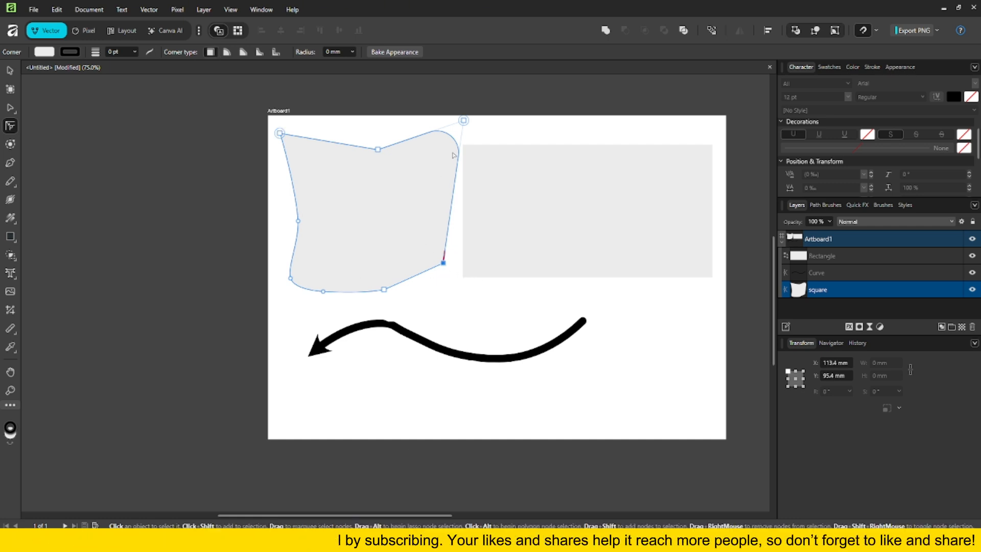
left_click(463, 120)
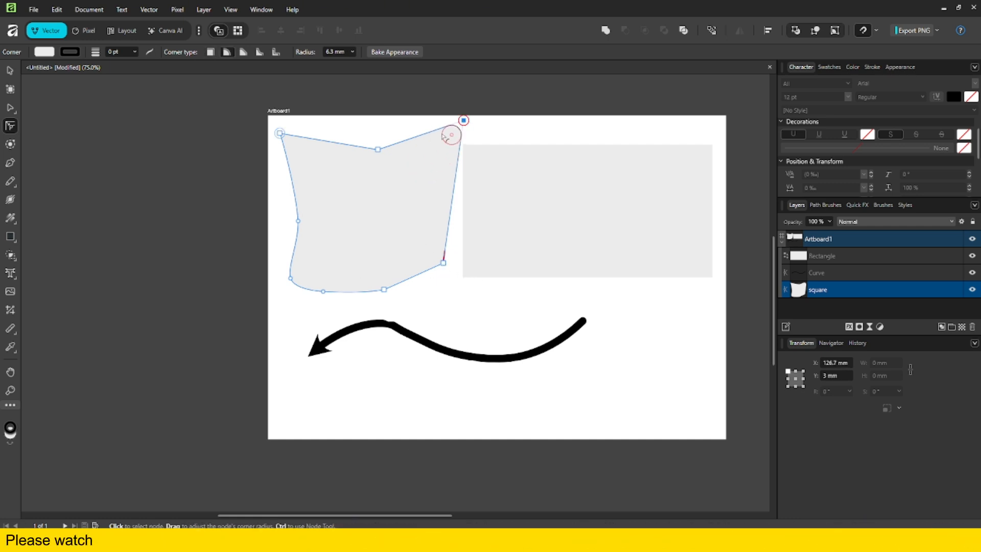
Round the rectangle's upper-left corner, then move its upper-right node to about X 286.8 mm, Y 18.3 mm with the Node tool.
left_click(488, 213)
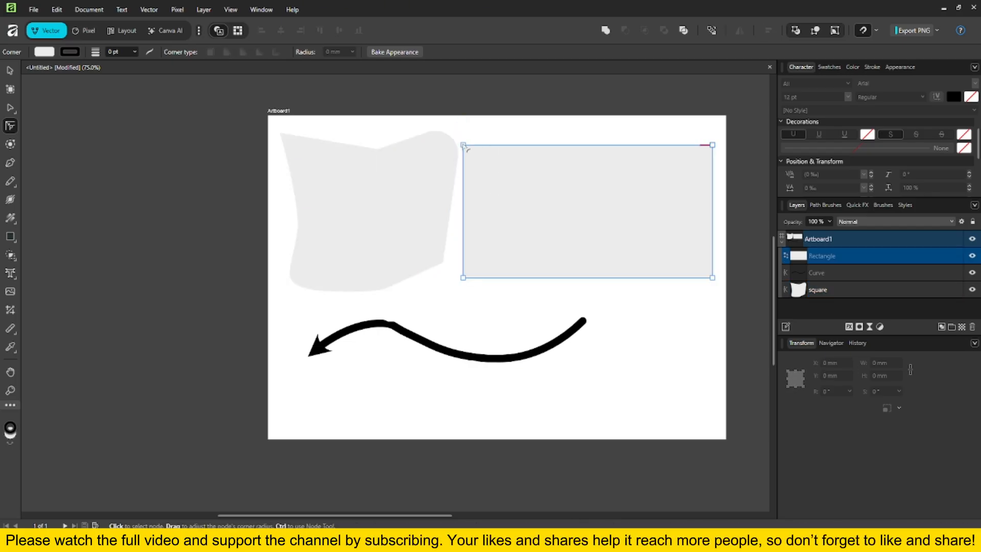
left_click_drag(477, 161, 499, 177)
key("a")
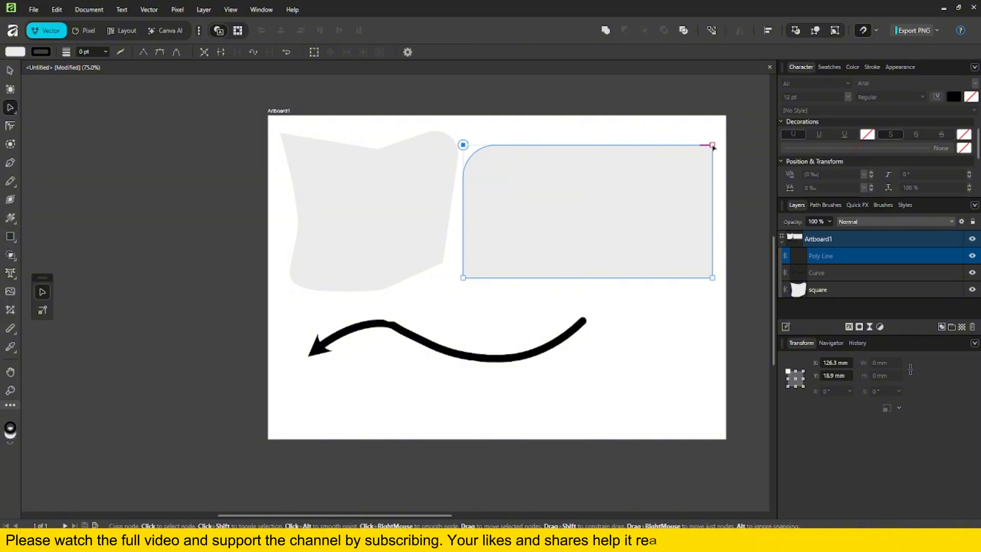
mouse_move(712, 146)
left_mouse_down()
mouse_move(674, 167)
mouse_move(710, 144)
left_mouse_up()
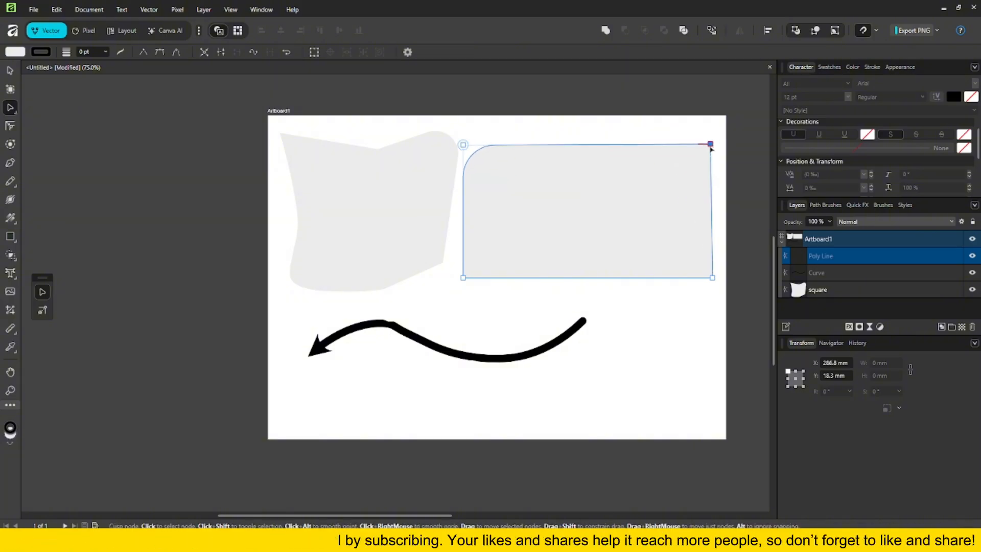
left_click(700, 233)
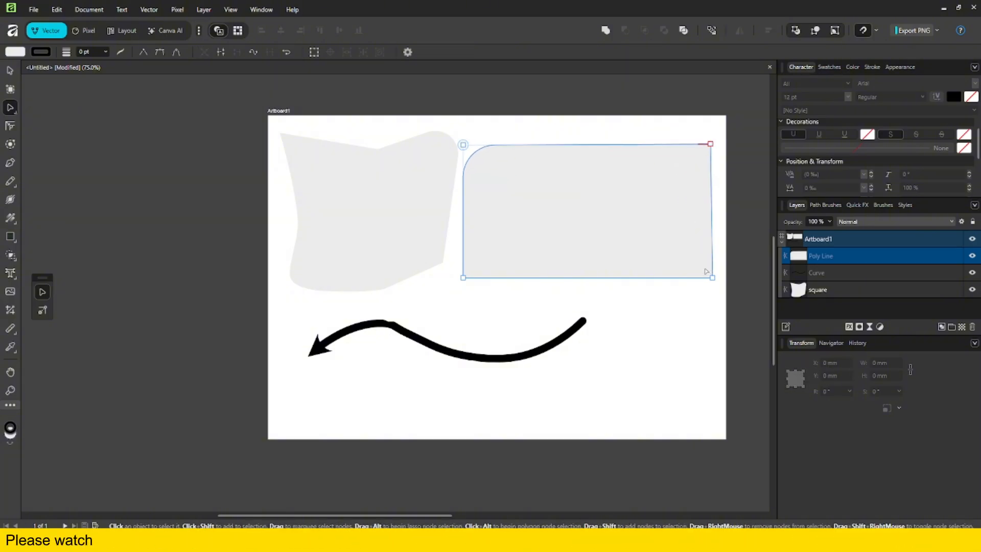
Convert the rectangle's lower-right node to smooth and turn it back into a sharp corner.
double_click(712, 278)
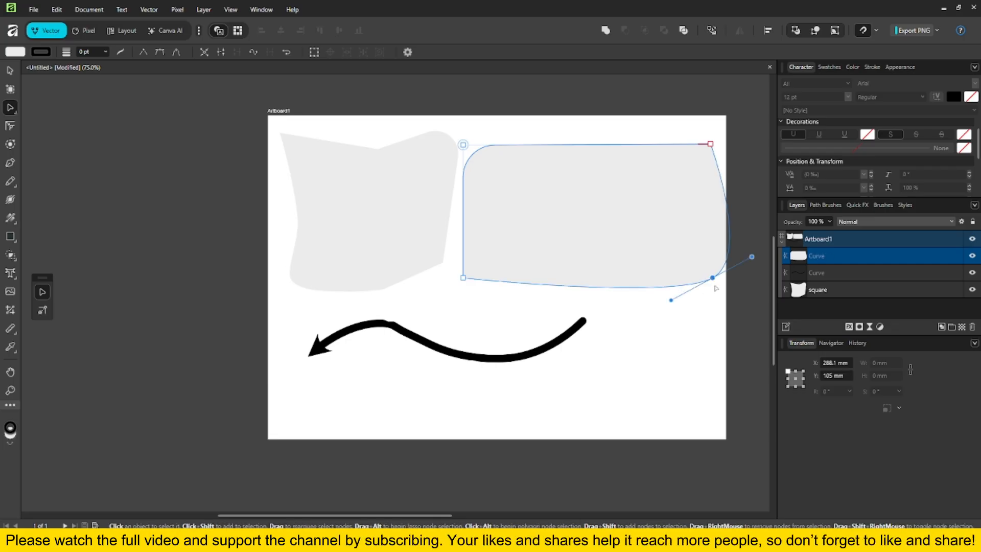
double_click(713, 278)
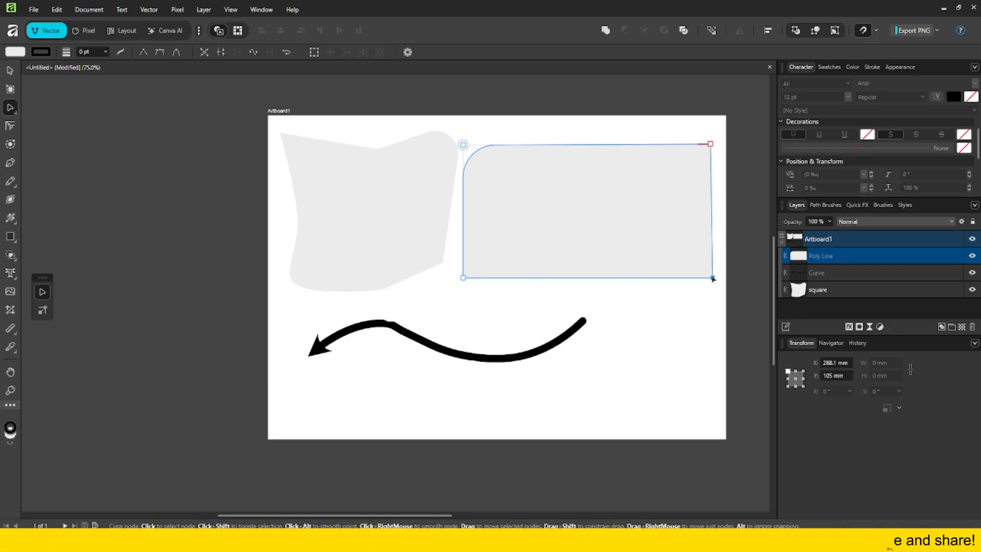
Move the rectangle's lower-right node to about X 285.2 mm, Y 105 mm, and round its upper-right corner to about 24.8 mm with the Corner tool.
mouse_move(712, 278)
left_mouse_down()
mouse_move(694, 267)
mouse_move(708, 277)
left_mouse_up()
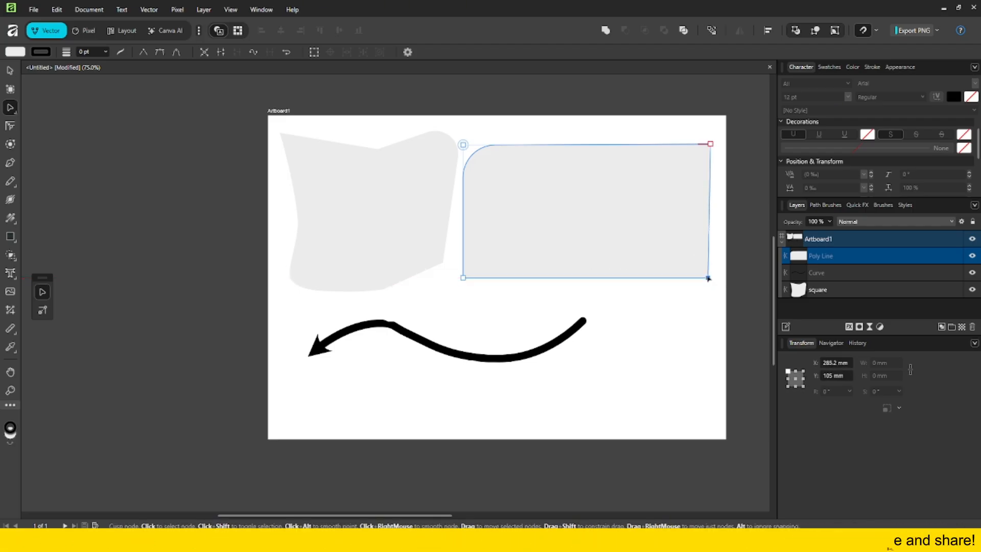
left_click(10, 126)
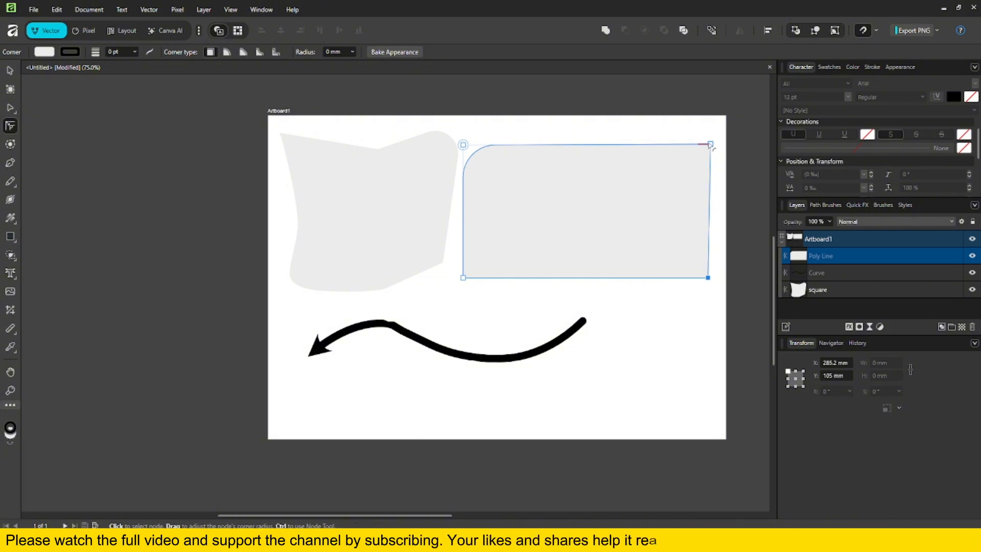
left_click(691, 158)
left_click_drag(660, 173, 657, 176)
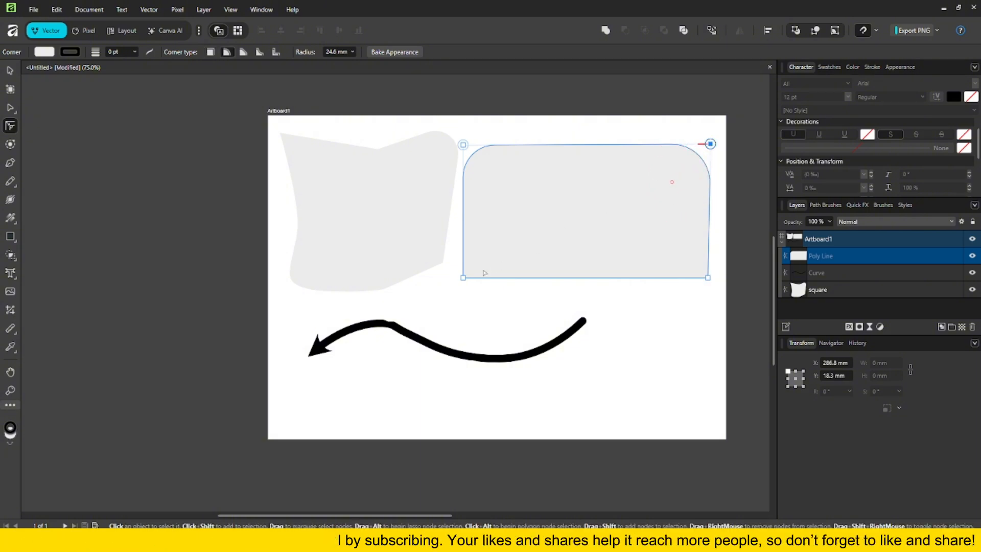
Round the rectangle's lower-left corner to about 23 mm and its lower-right corner to about 54.9 mm, and deselect the shape.
left_click_drag(485, 273, 506, 250)
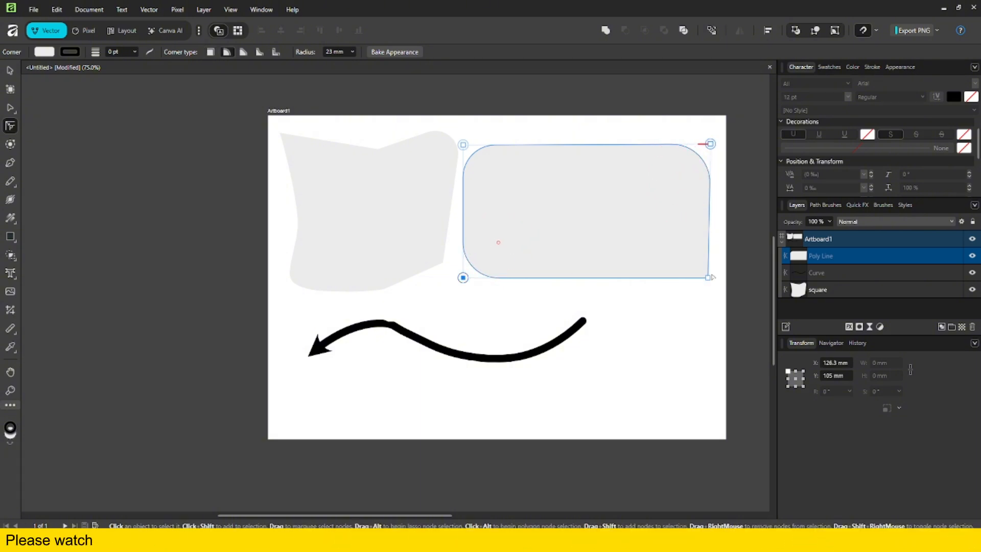
left_click_drag(712, 277, 599, 221)
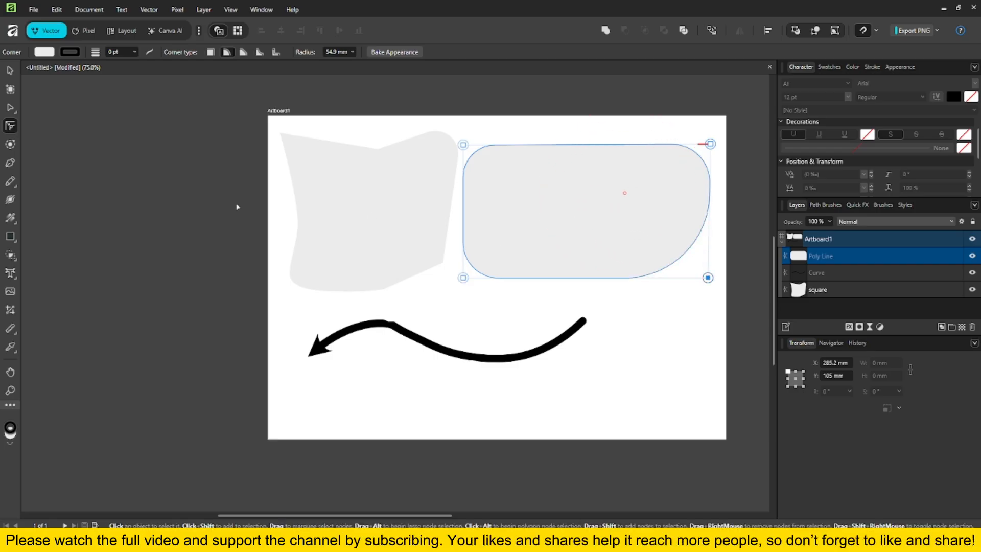
key("Escape")
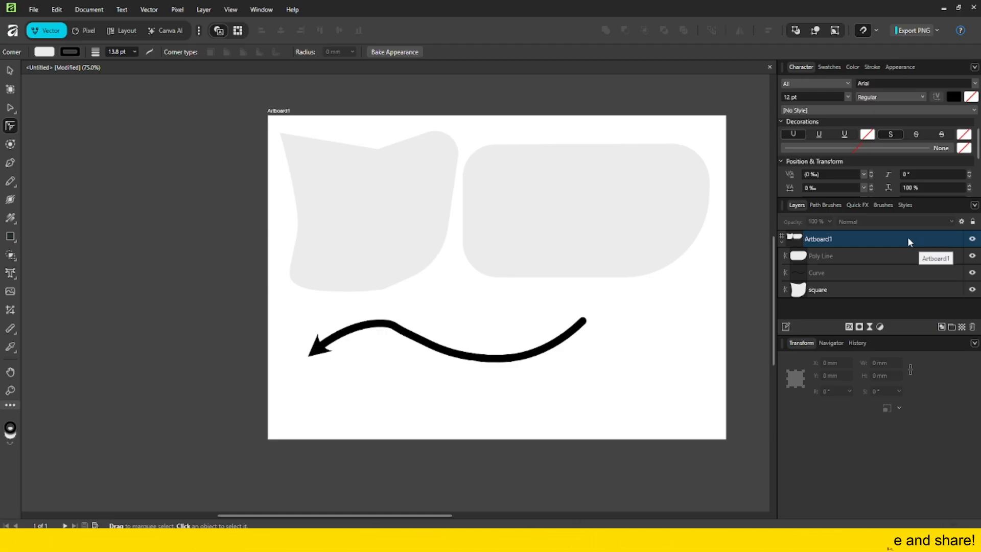
left_click_drag(265, 133, 653, 373)
left_click(678, 346)
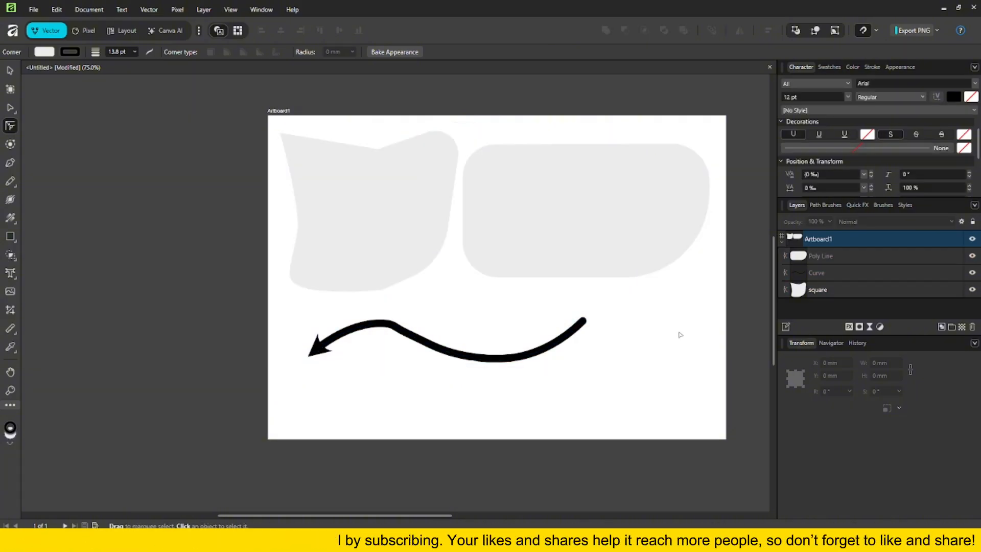